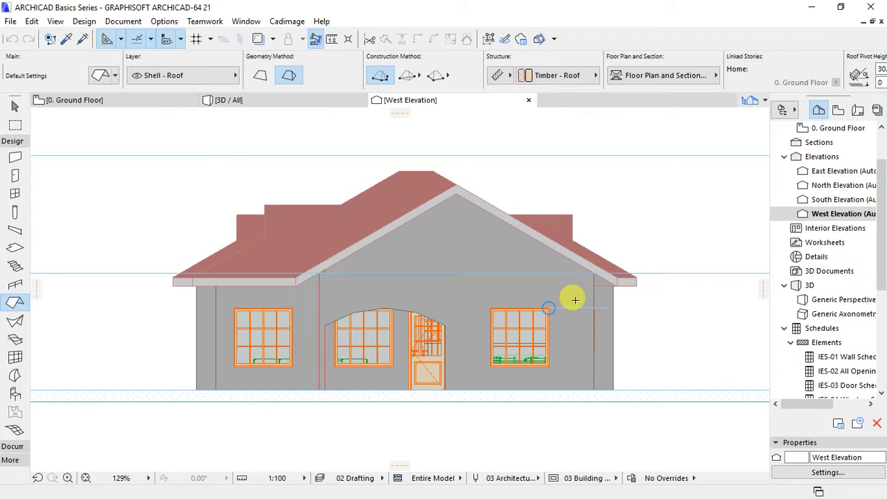
# Review the finished house on the ground floor plan and its exterior around the entry porch in the 3D view.
pyautogui.click(254, 100)
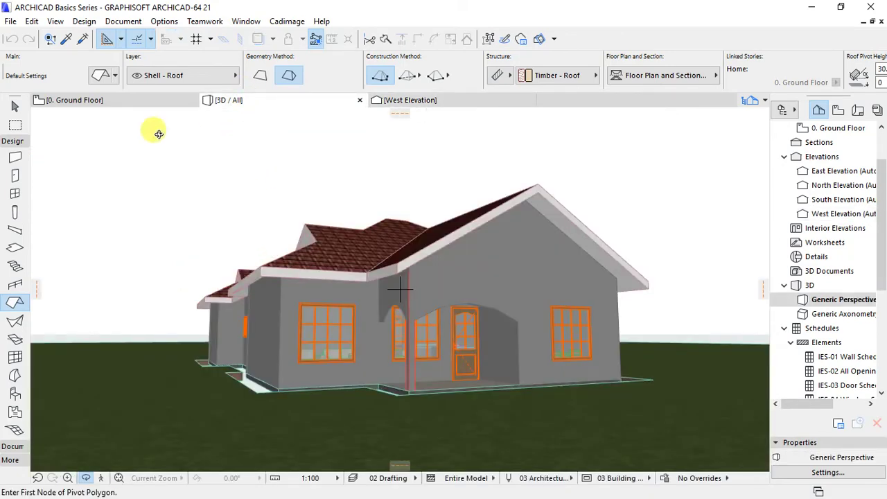
pyautogui.click(138, 100)
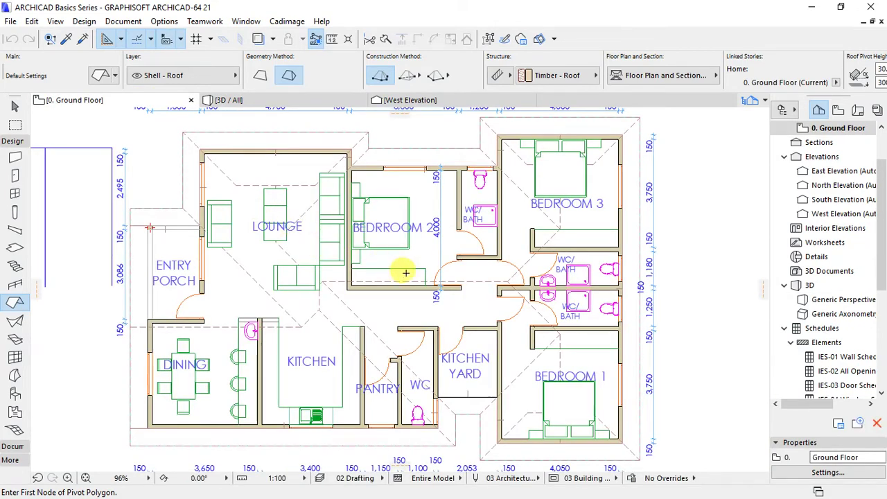
pyautogui.scroll(-1, 406, 272)
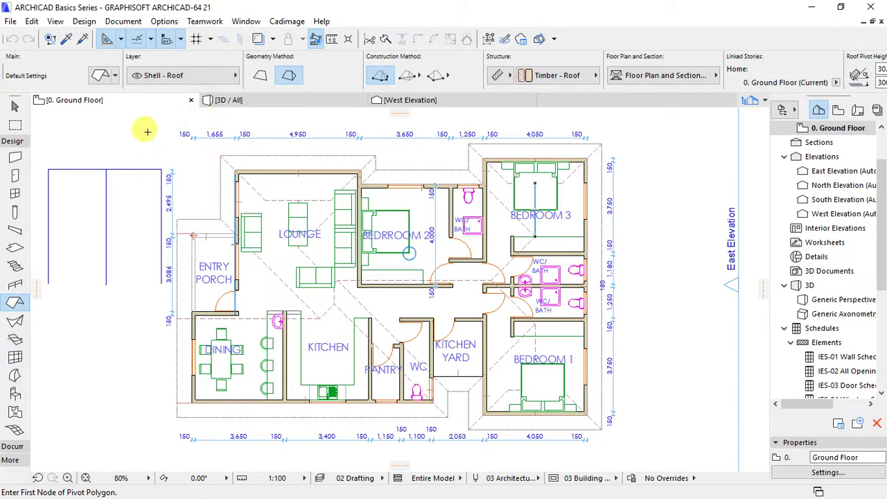
pyautogui.click(226, 99)
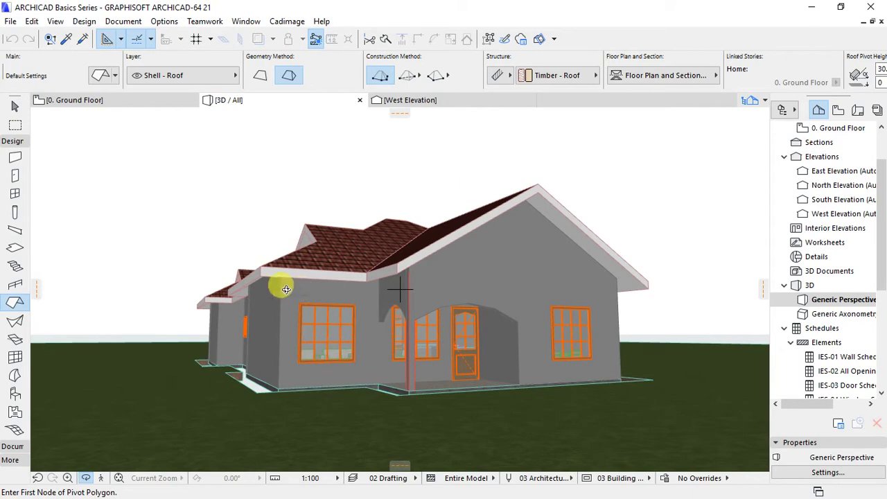
pyautogui.keyDown('shift'); pyautogui.moveTo(276, 306); pyautogui.dragTo(295, 327, button='middle'); pyautogui.keyUp('shift')
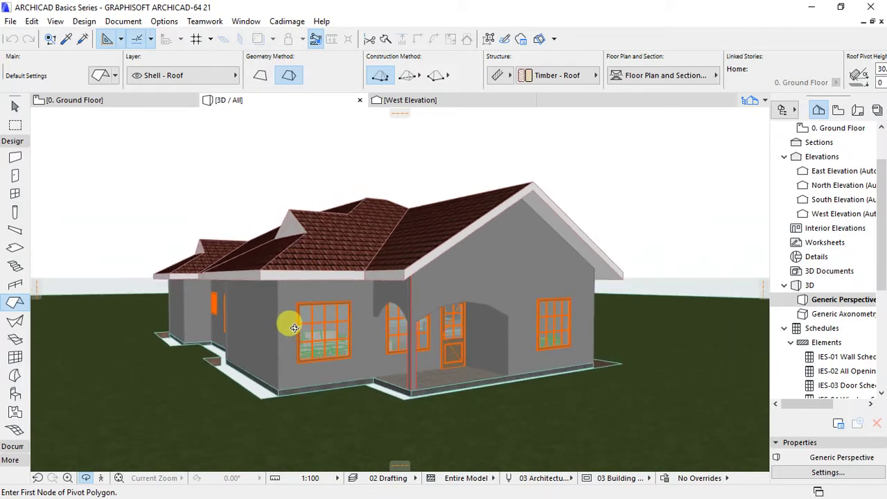
pyautogui.keyDown('shift'); pyautogui.moveTo(331, 367); pyautogui.dragTo(365, 358, button='middle'); pyautogui.keyUp('shift')
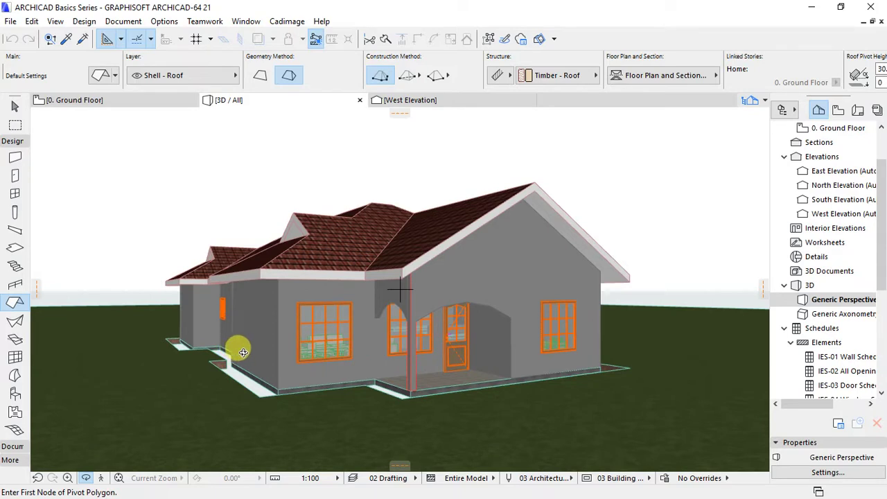
pyautogui.keyDown('shift'); pyautogui.moveTo(382, 337); pyautogui.dragTo(462, 360, button='middle'); pyautogui.keyUp('shift')
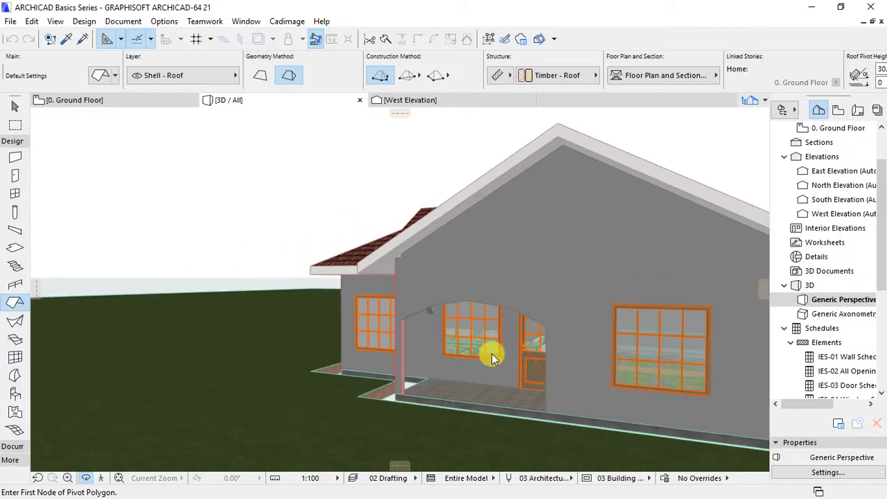
# Inspect the interior in 3D, covering the lounge furniture, the counter with its basin and the dining chairs.
pyautogui.scroll(4, 481, 347)
pyautogui.scroll(6, 483, 357)
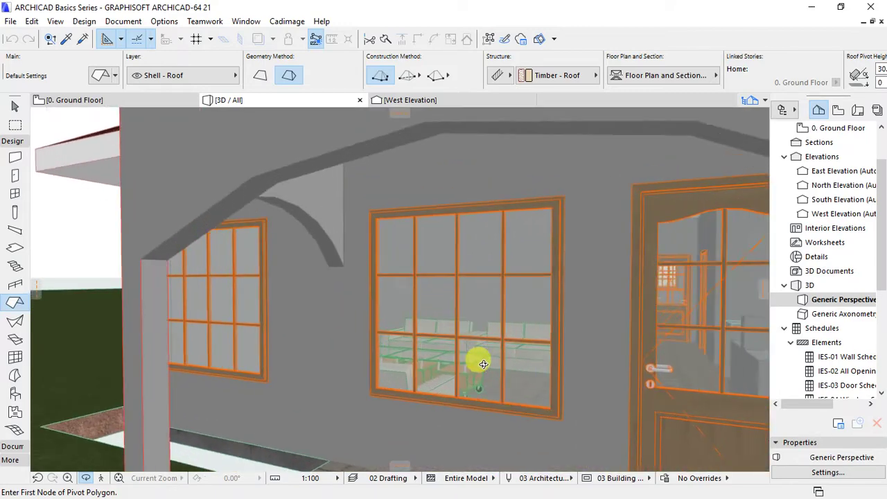
pyautogui.scroll(8, 483, 365)
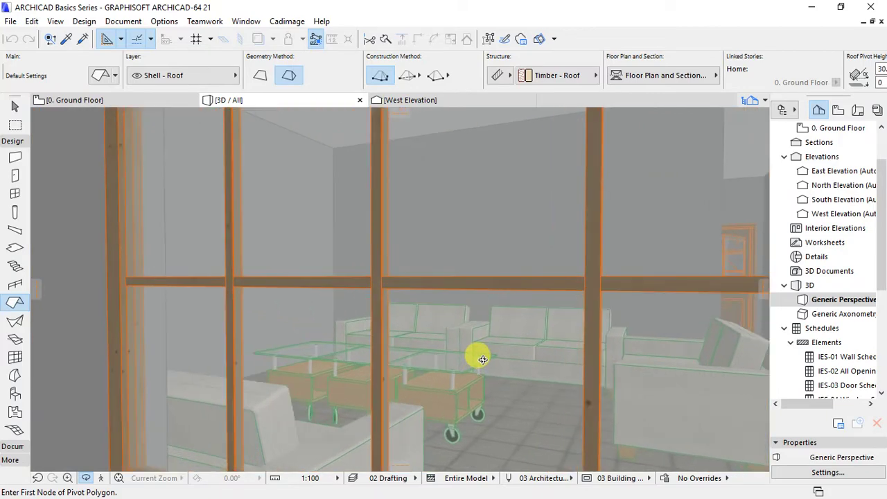
pyautogui.scroll(-8, 493, 361)
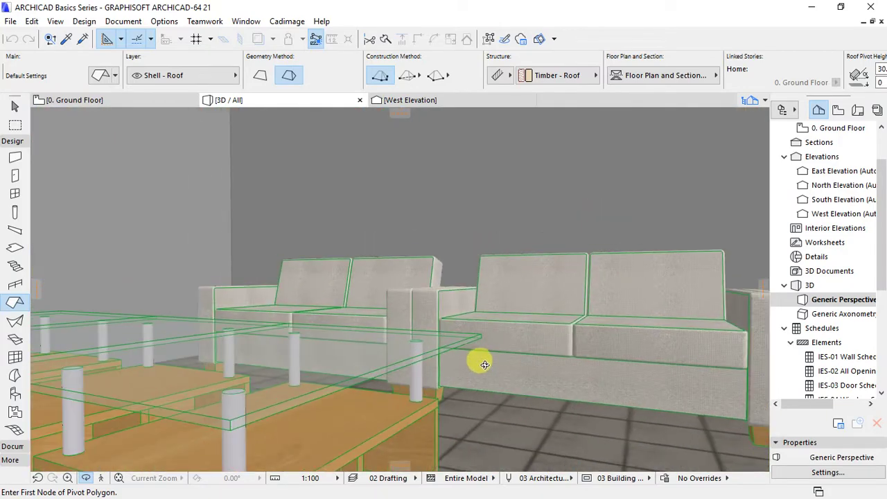
pyautogui.keyDown('shift'); pyautogui.moveTo(354, 363); pyautogui.dragTo(645, 380, button='middle'); pyautogui.keyUp('shift')
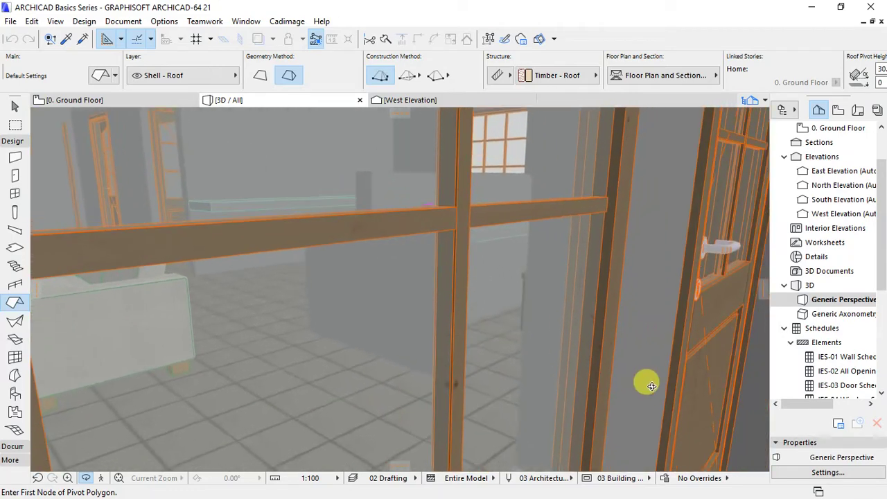
pyautogui.keyDown('shift'); pyautogui.moveTo(328, 332); pyautogui.dragTo(420, 344, button='middle'); pyautogui.keyUp('shift')
pyautogui.scroll(5, 443, 347)
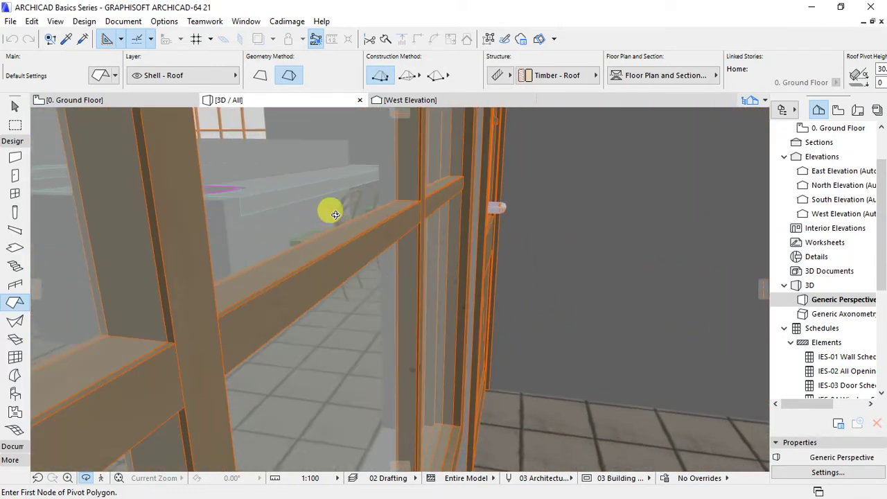
pyautogui.scroll(5, 298, 203)
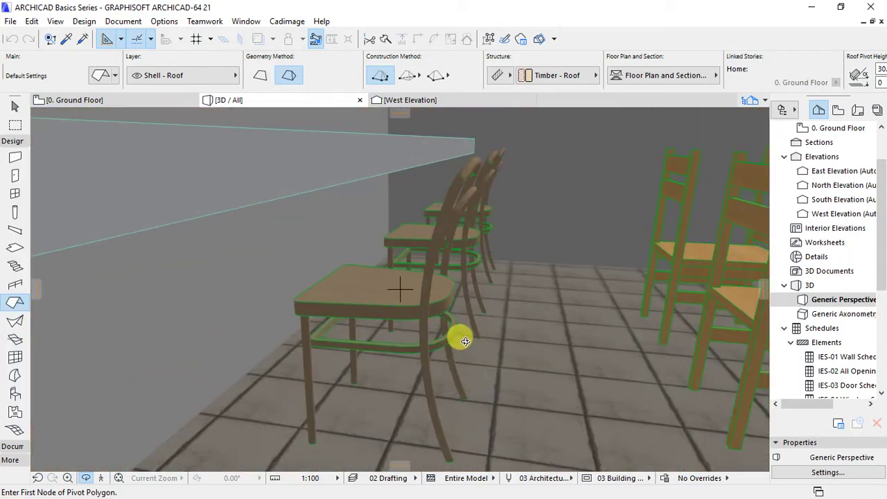
pyautogui.scroll(-4, 460, 336)
pyautogui.scroll(3, 212, 218)
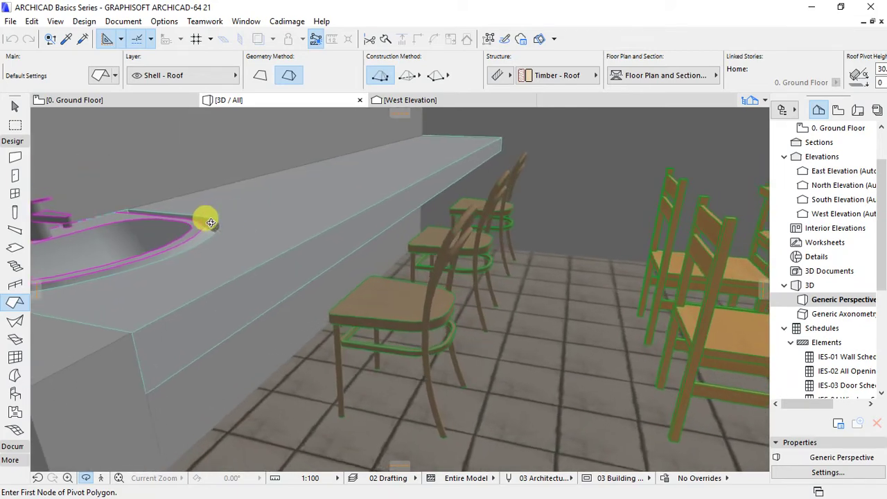
pyautogui.scroll(3, 42, 251)
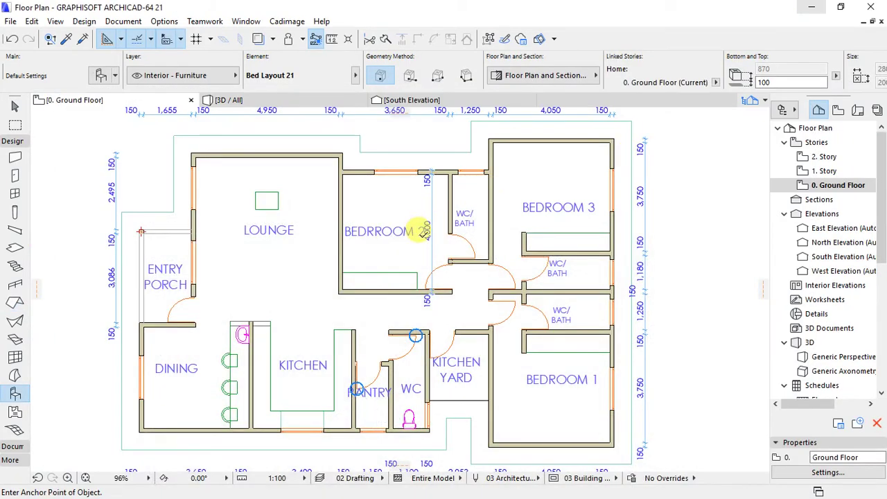
# Activate the Slab tool for the ground floor plan.
pyautogui.scroll(-2, 461, 259)
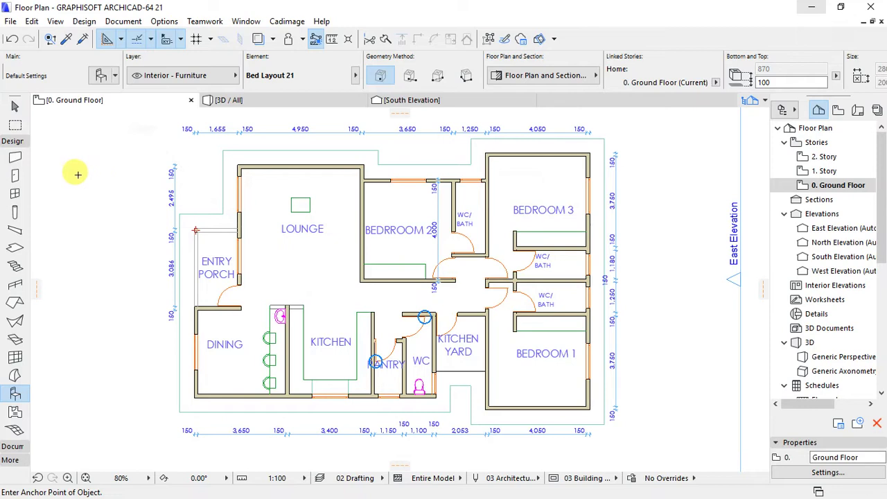
pyautogui.click(80, 22)
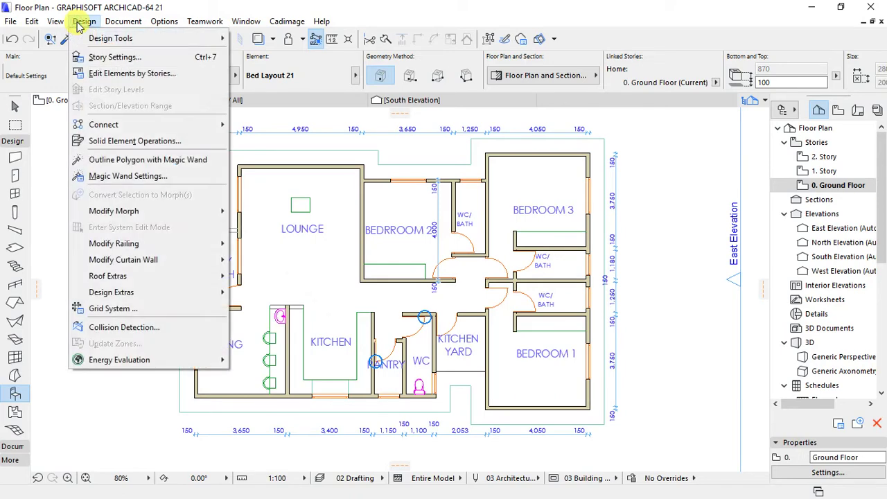
pyautogui.moveTo(104, 41)
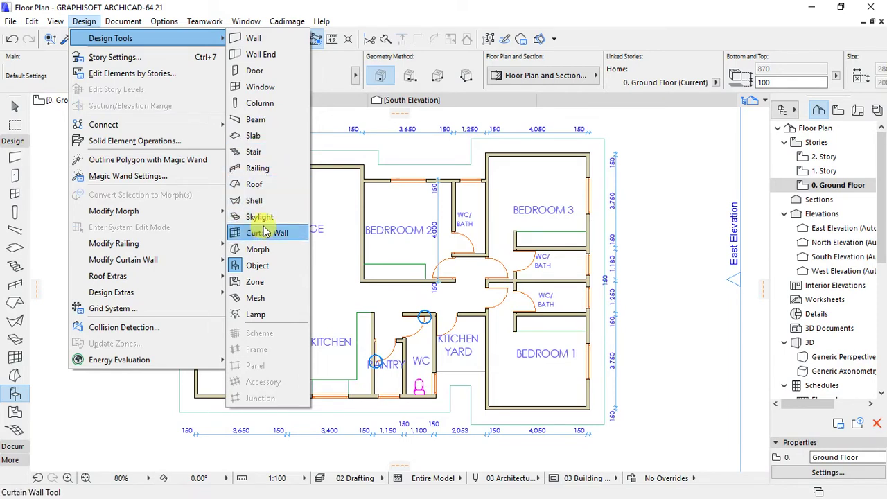
pyautogui.click(258, 136)
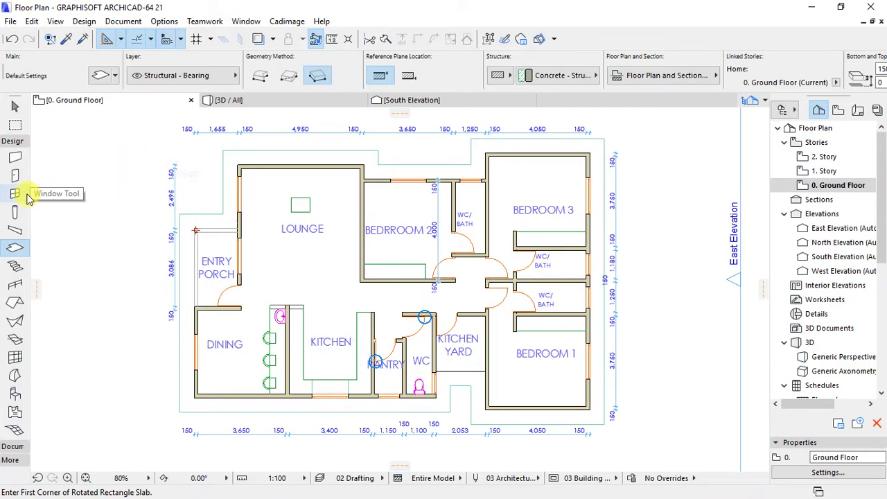
pyautogui.click(17, 141)
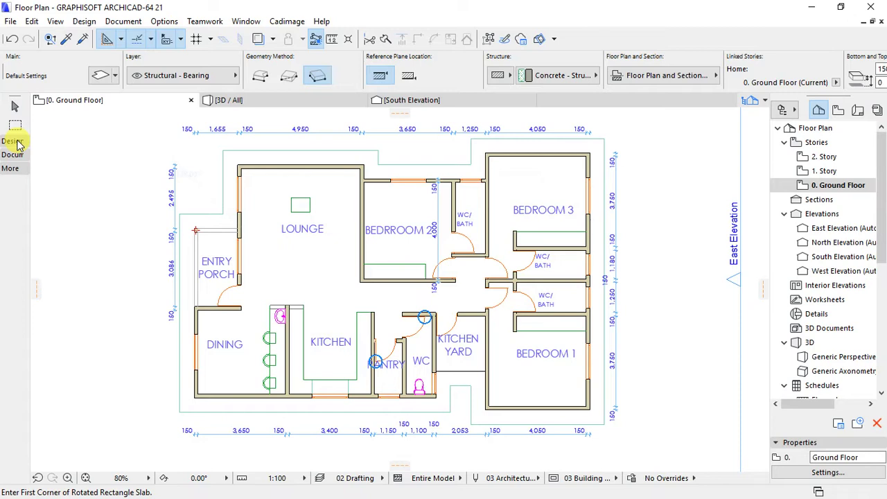
pyautogui.click(11, 141)
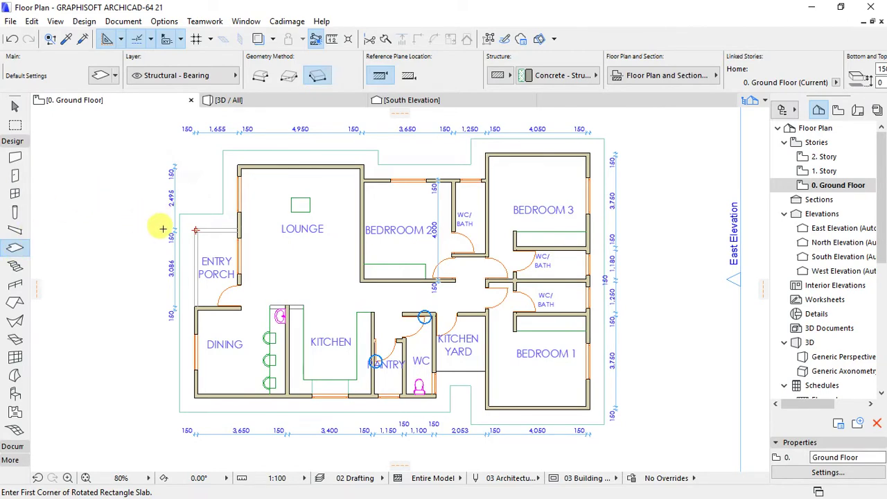
# Draw an irregular seven-sided slab with the polygonal geometry method in the empty area beyond the East Elevation line.
pyautogui.scroll(-5, 162, 229)
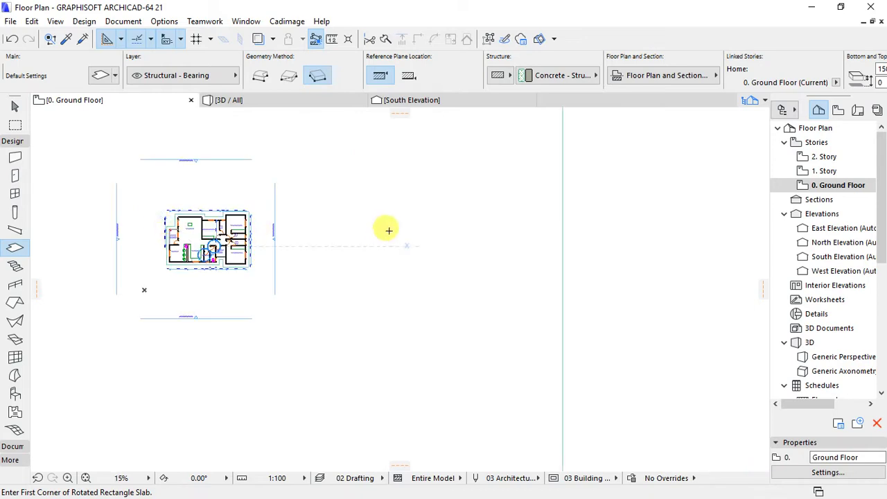
pyautogui.scroll(3, 388, 230)
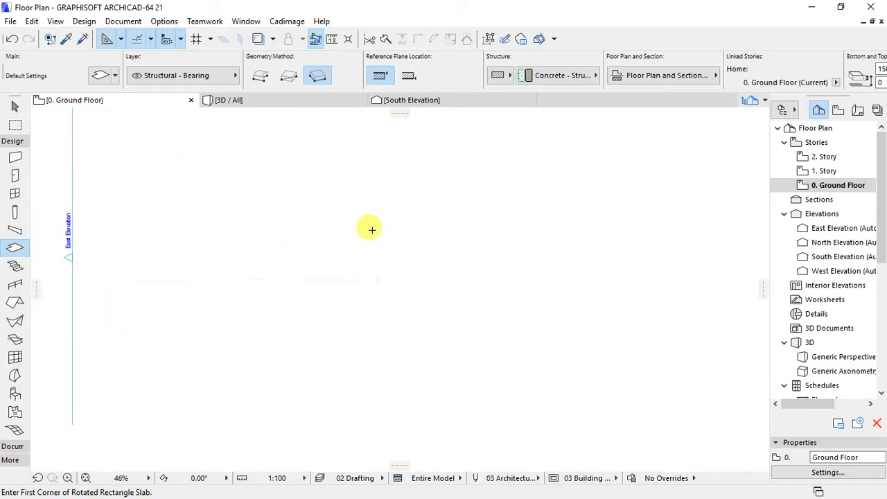
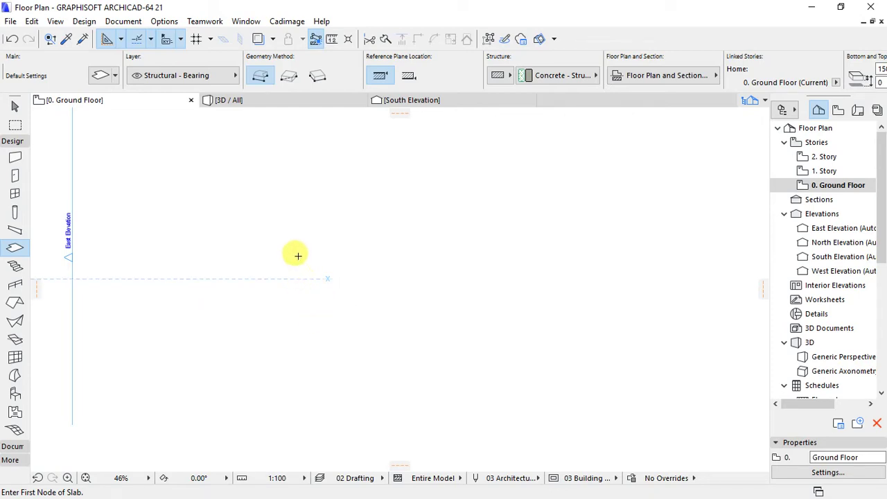
pyautogui.click(293, 192)
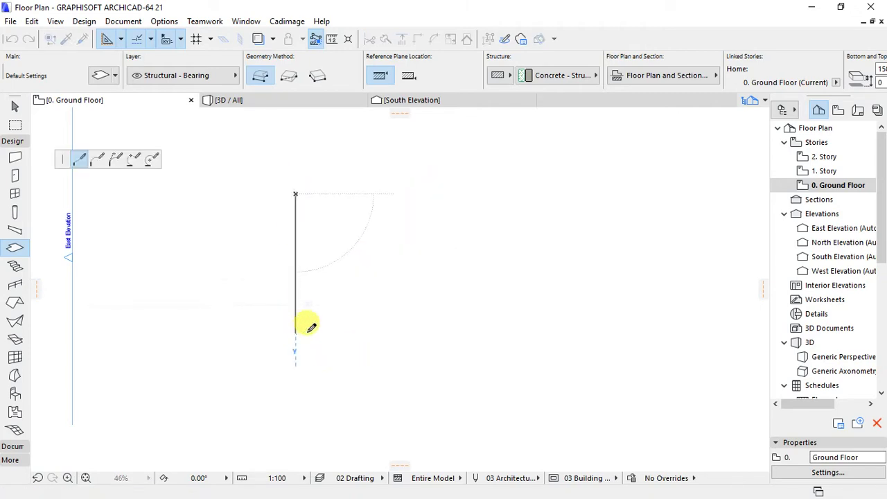
pyautogui.click(296, 333)
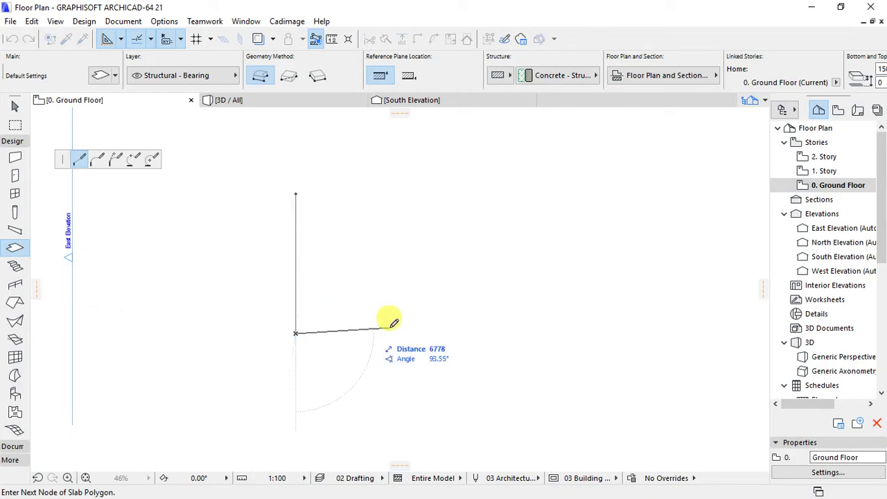
pyautogui.click(440, 333)
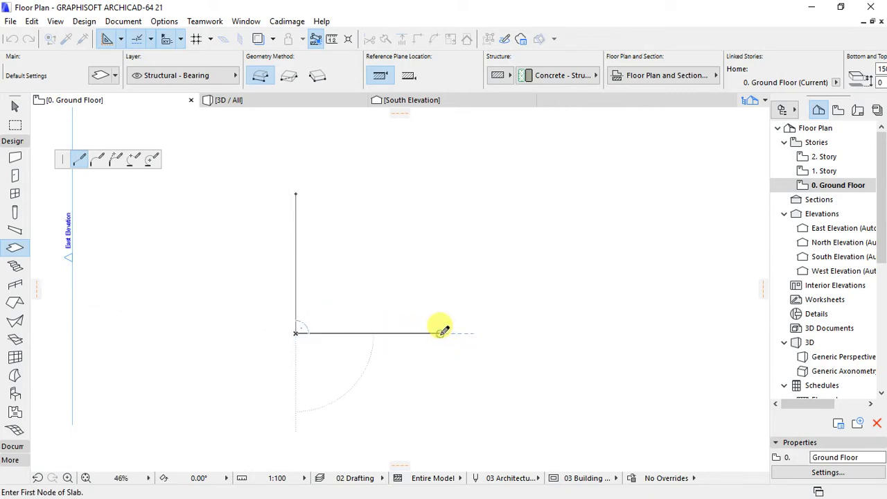
pyautogui.click(489, 268)
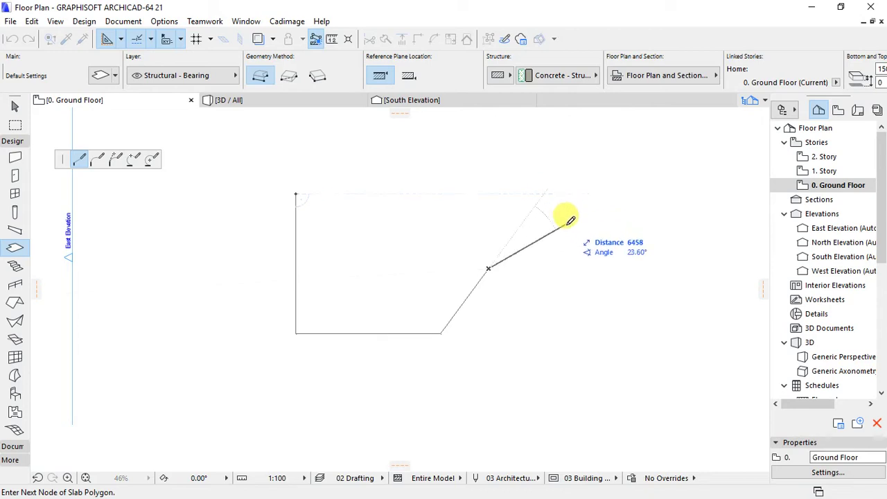
pyautogui.click(566, 225)
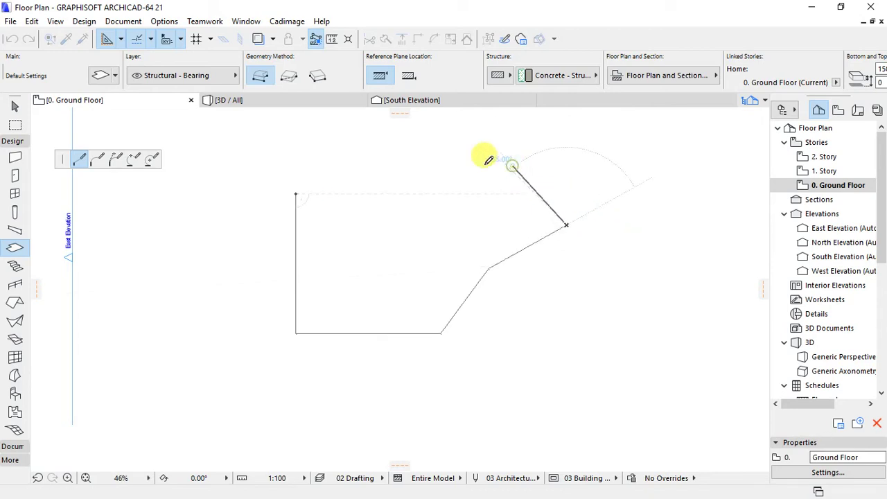
pyautogui.click(512, 166)
pyautogui.click(393, 164)
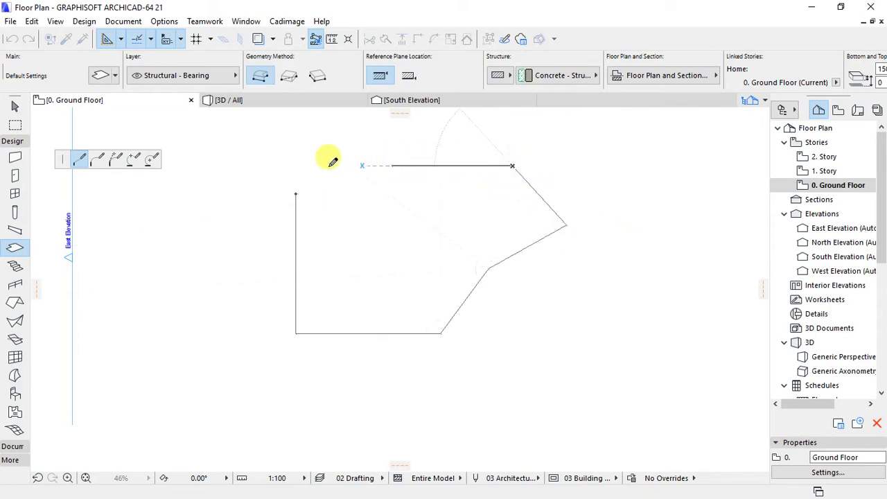
pyautogui.click(298, 191)
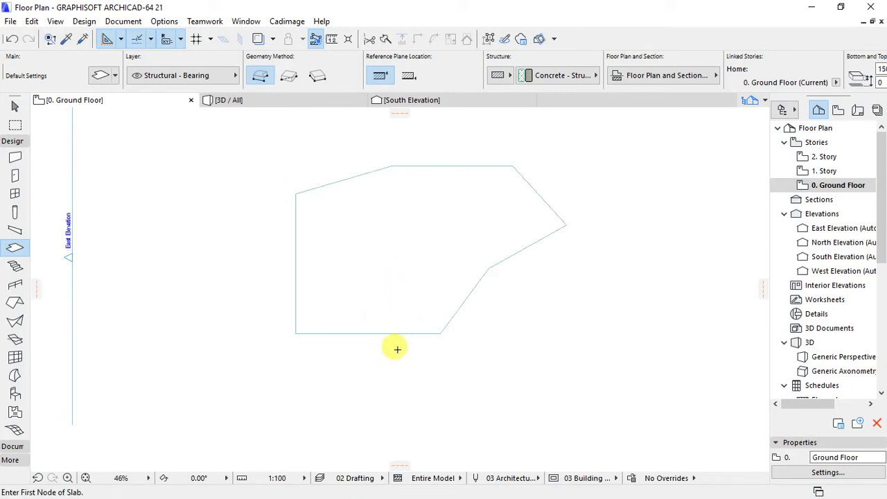
# Select the seven-sided slab to check its corner nodes, and deselect it.
pyautogui.keyDown('shift'); pyautogui.click(440, 336); pyautogui.keyUp('shift')
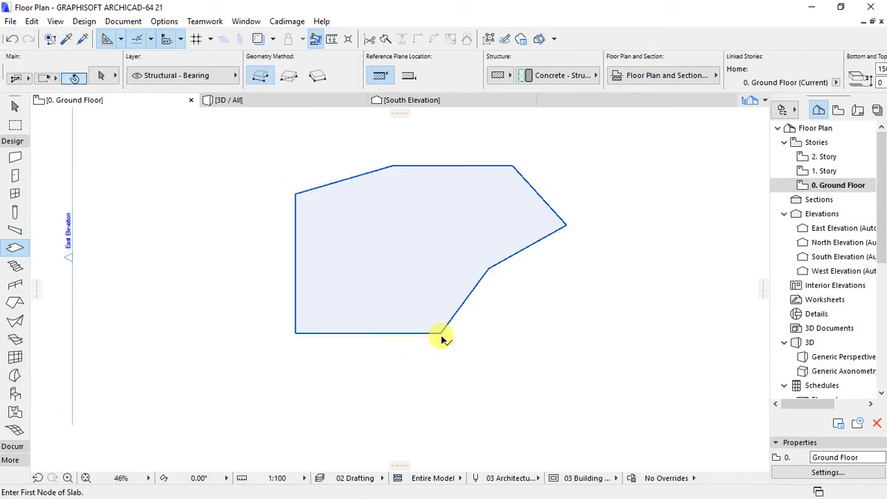
pyautogui.keyDown('shift'); pyautogui.click(442, 336); pyautogui.keyUp('shift')
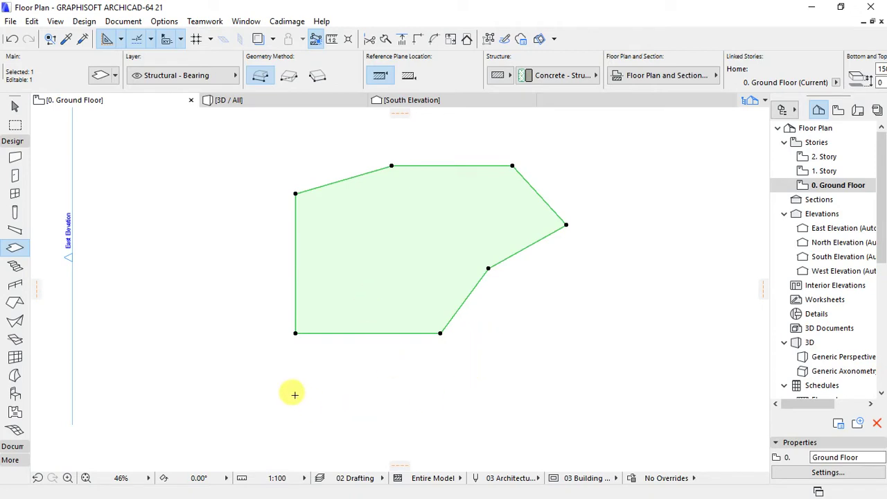
pyautogui.press('Escape')
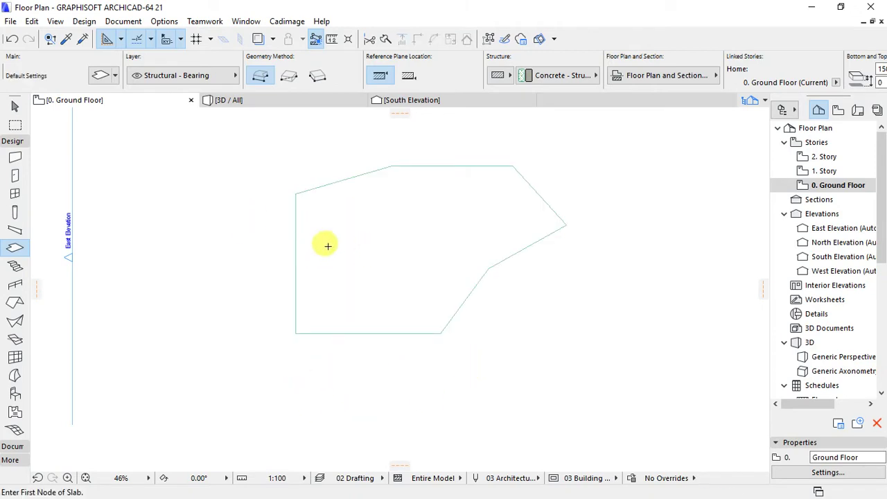
# Draw a rectangular slab about 8286 by 6438 mm with the rectangular geometry method, beside the seven-sided slab.
pyautogui.click(291, 78)
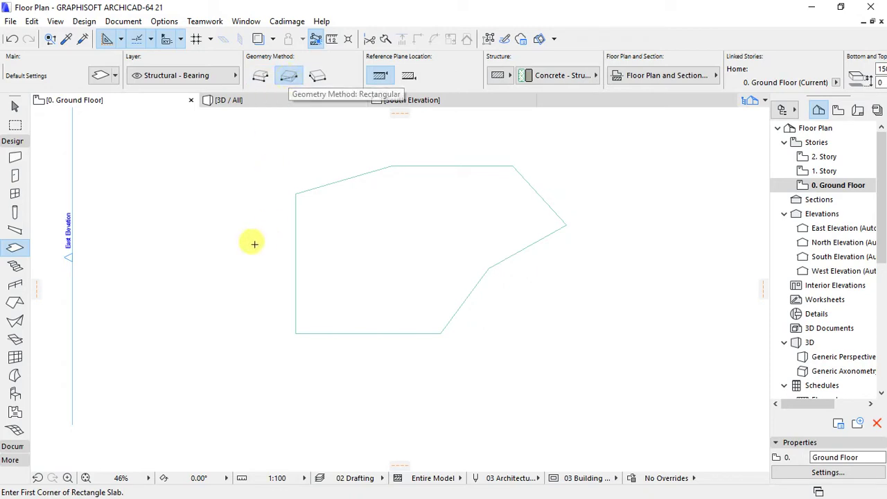
pyautogui.scroll(-1, 231, 248)
pyautogui.scroll(-1, 242, 212)
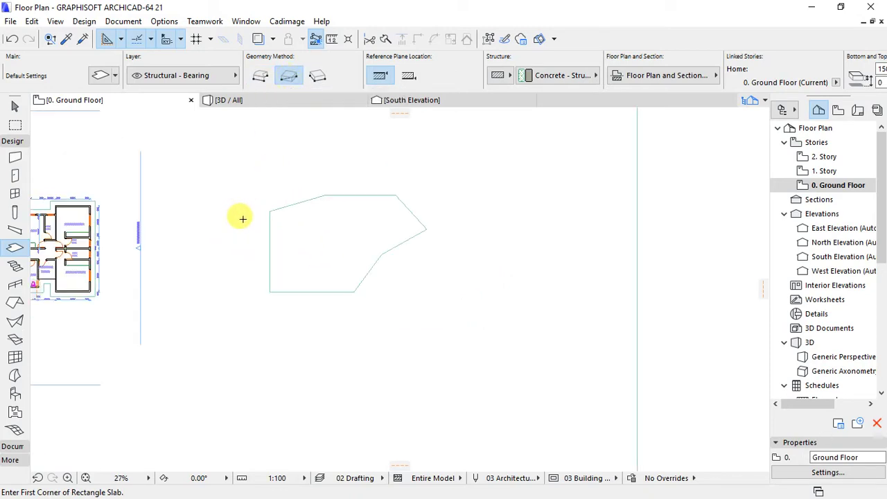
pyautogui.scroll(1, 419, 278)
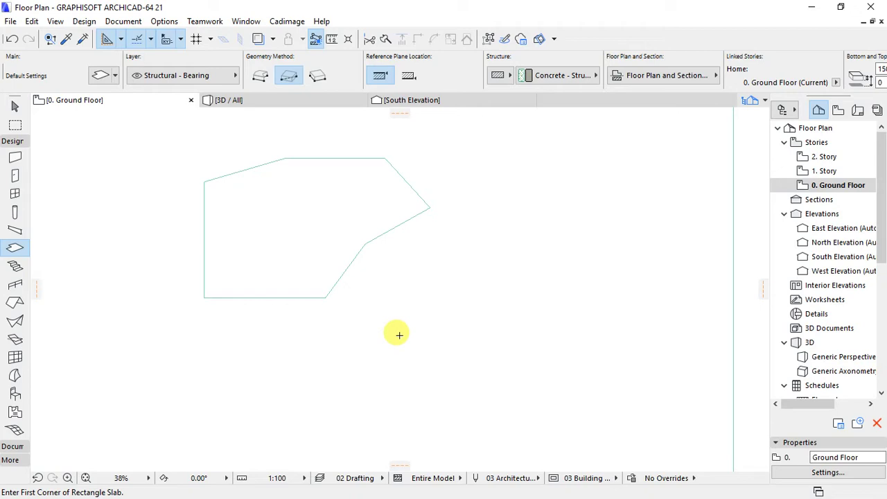
pyautogui.click(410, 269)
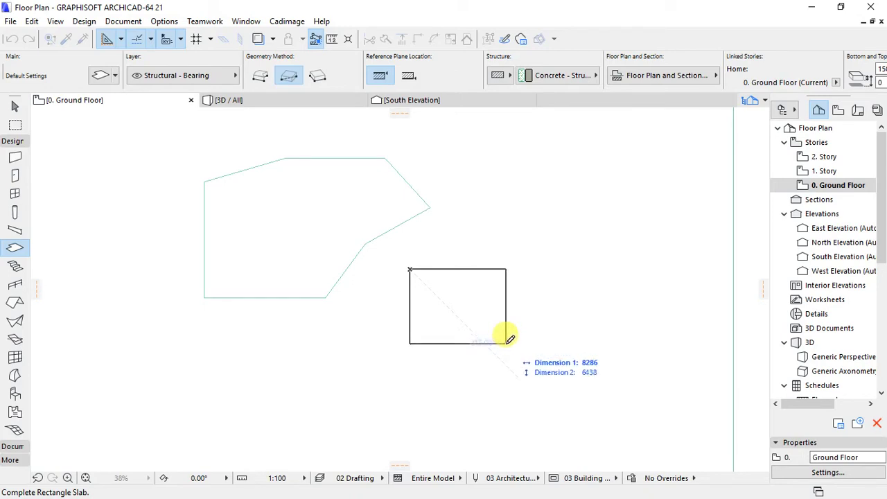
pyautogui.click(506, 342)
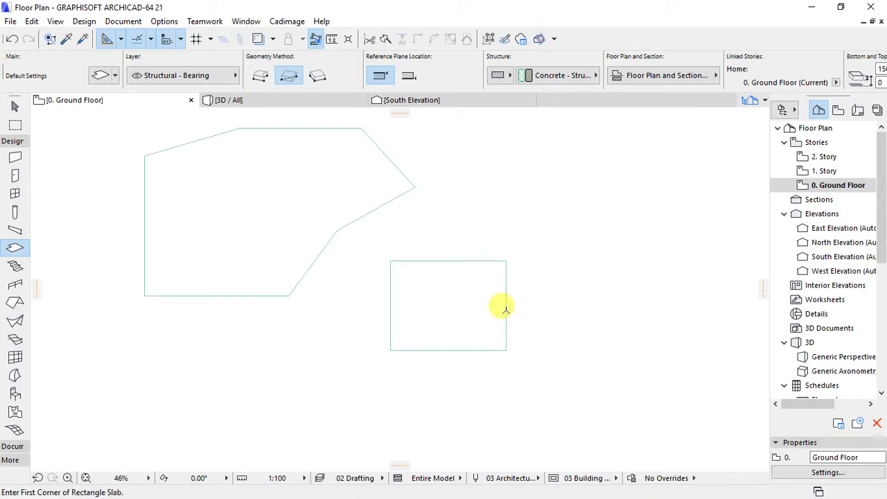
# Draw a second rectangular slab 8000 mm wide and about 5300 mm deep below the seven-sided slab.
pyautogui.scroll(-2, 448, 271)
pyautogui.scroll(1, 441, 281)
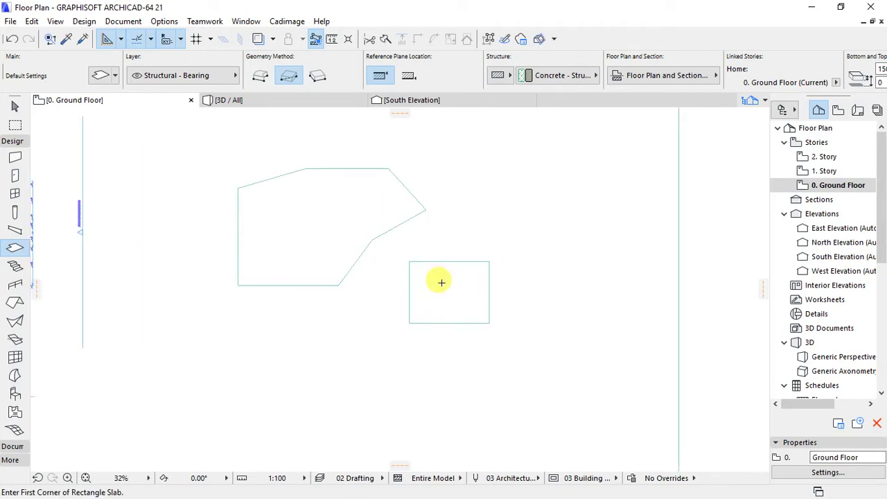
pyautogui.click(328, 339)
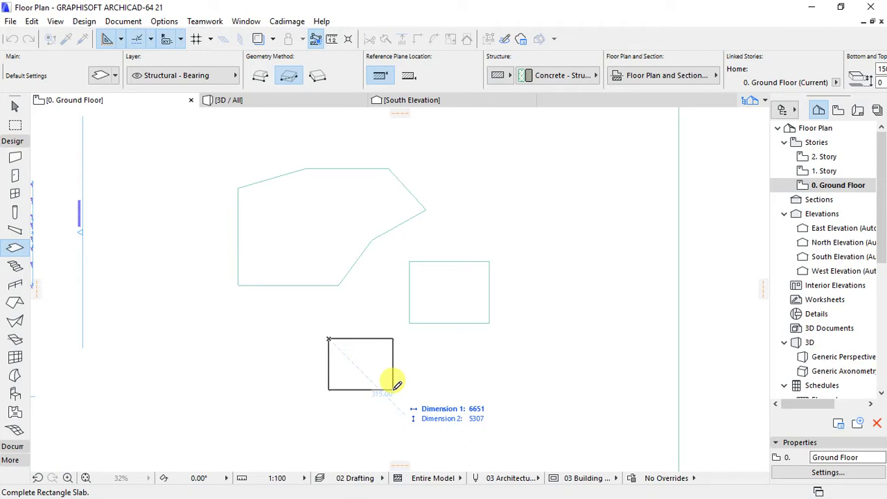
pyautogui.write('8000')
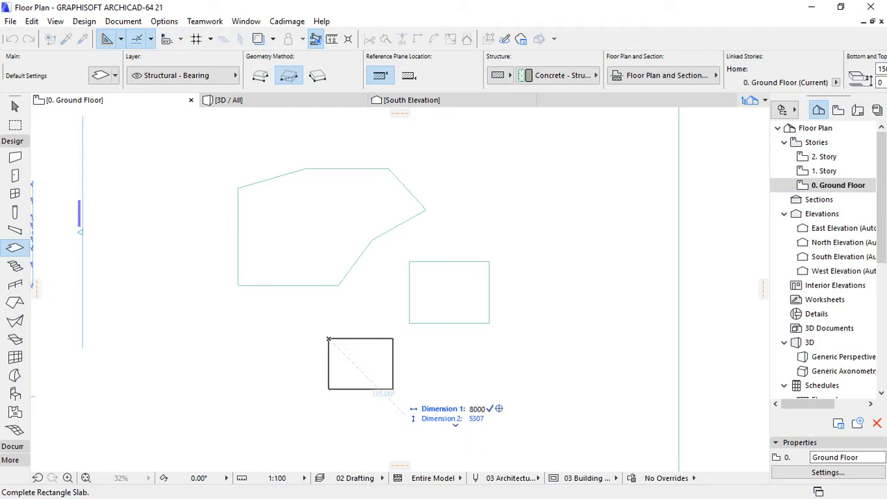
pyautogui.click(406, 385)
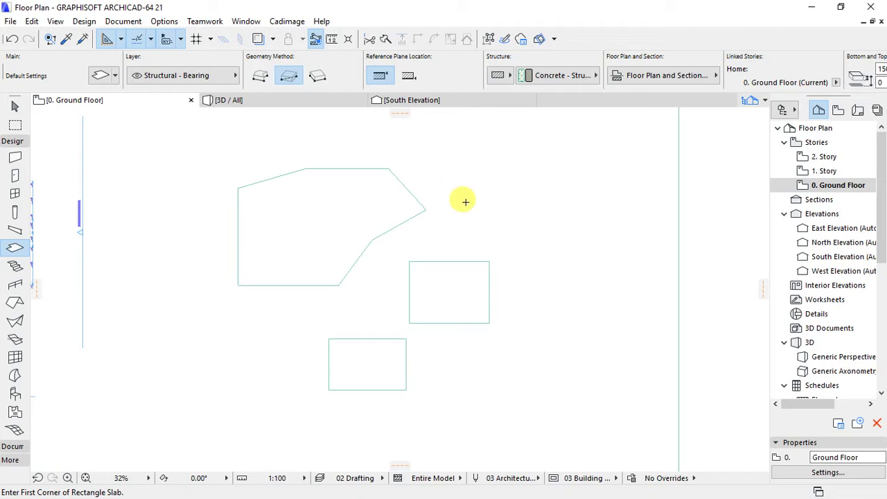
pyautogui.click(480, 169)
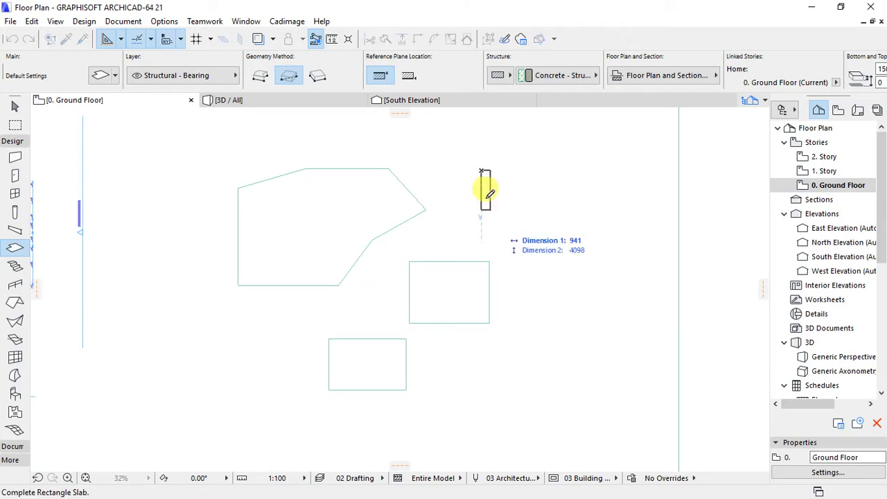
pyautogui.press('Escape')
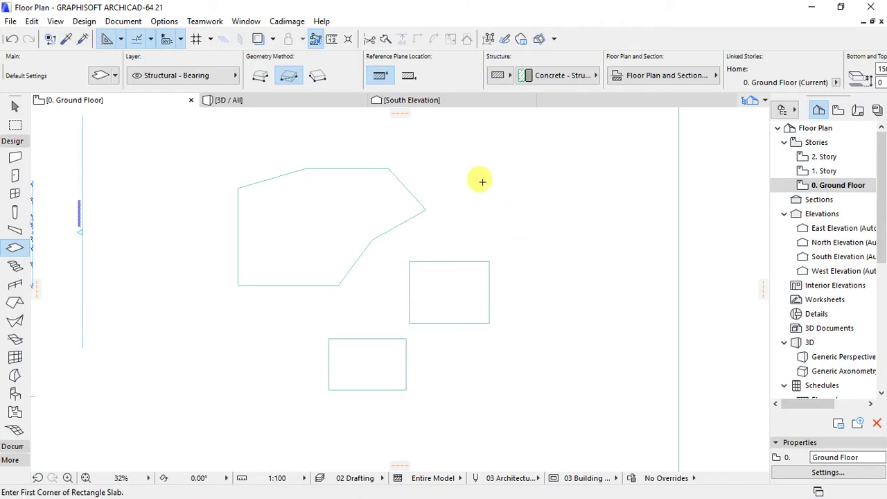
# Draw a slab about 9.8 by 12.1 m, turned 45°, with the rotated rectangle geometry method in the empty area near the other slabs.
pyautogui.click(318, 78)
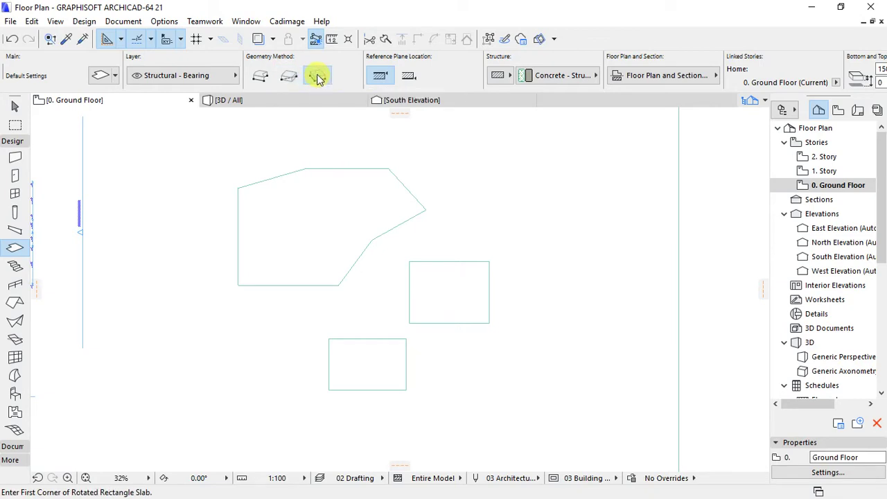
pyautogui.click(490, 168)
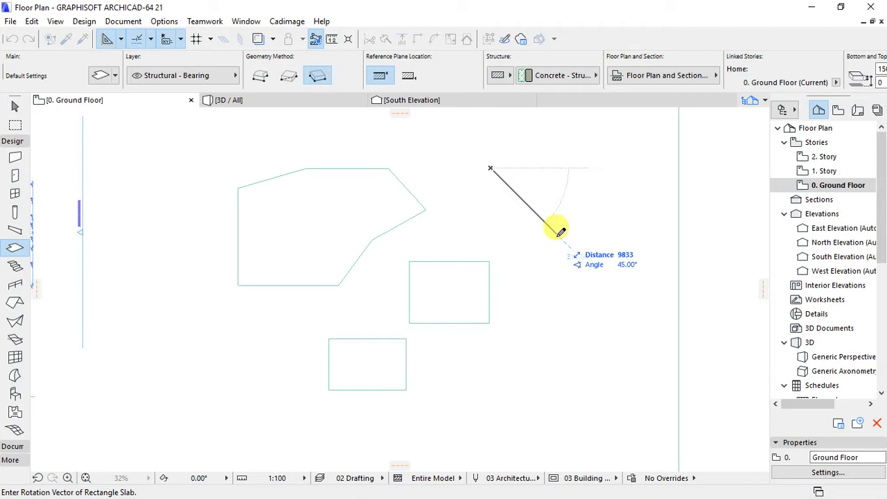
pyautogui.click(560, 231)
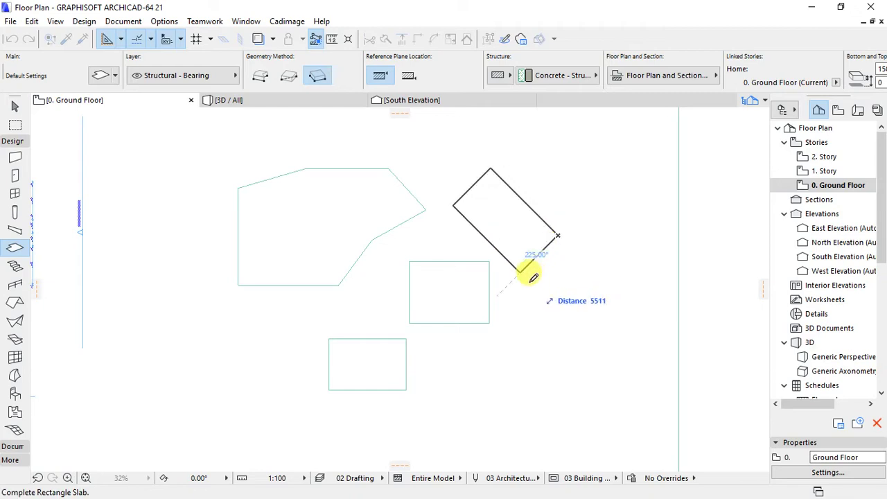
pyautogui.scroll(-3, 531, 273)
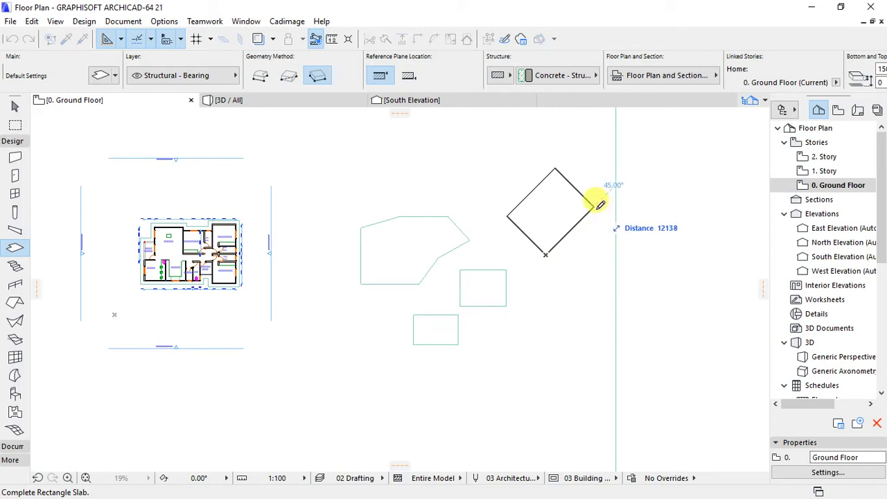
pyautogui.click(595, 207)
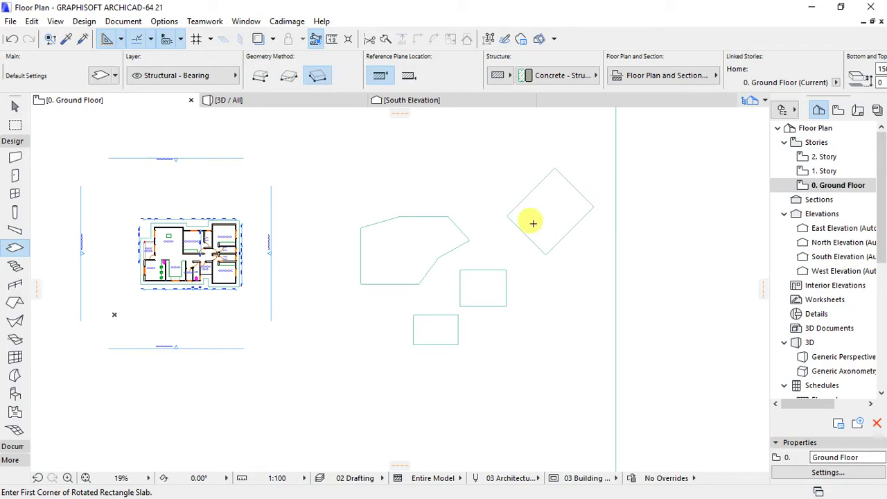
# Select all four practice slabs, the seven-sided, the rotated and both rectangular ones, and delete them.
pyautogui.scroll(3, 548, 218)
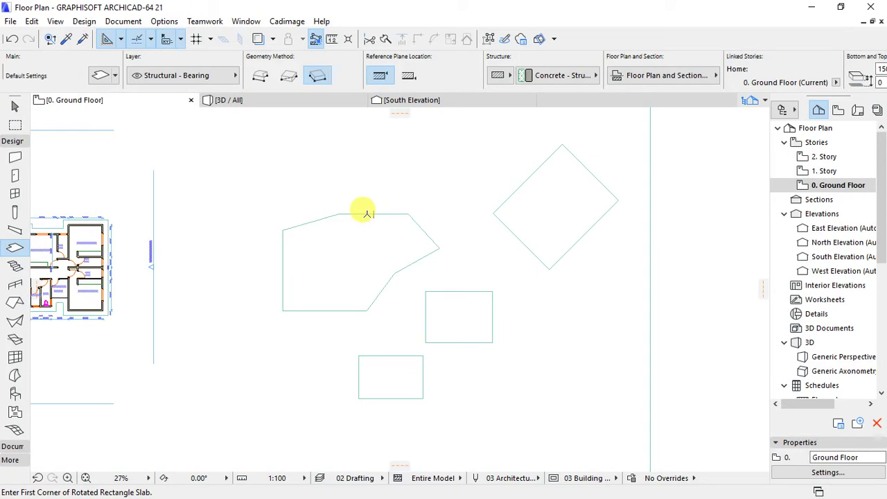
pyautogui.keyDown('shift'); pyautogui.click(367, 215); pyautogui.keyUp('shift')
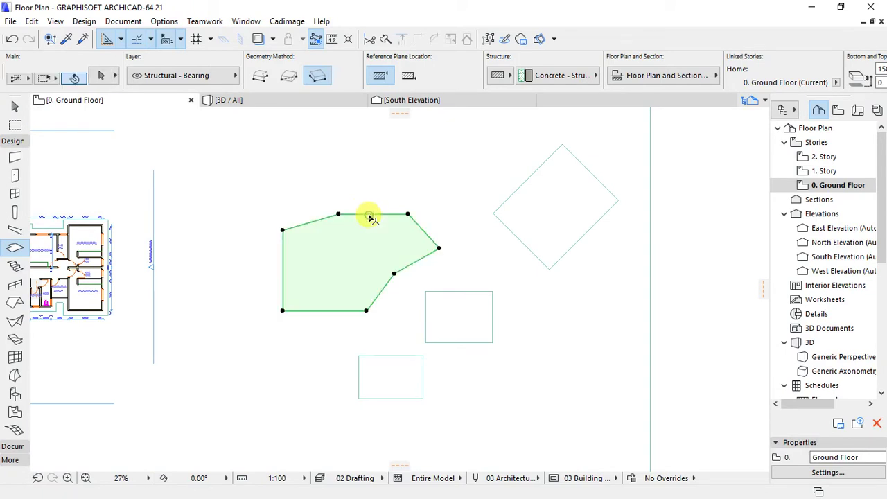
pyautogui.keyDown('shift'); pyautogui.click(496, 208); pyautogui.keyUp('shift')
pyautogui.keyDown('shift'); pyautogui.click(491, 292); pyautogui.keyUp('shift')
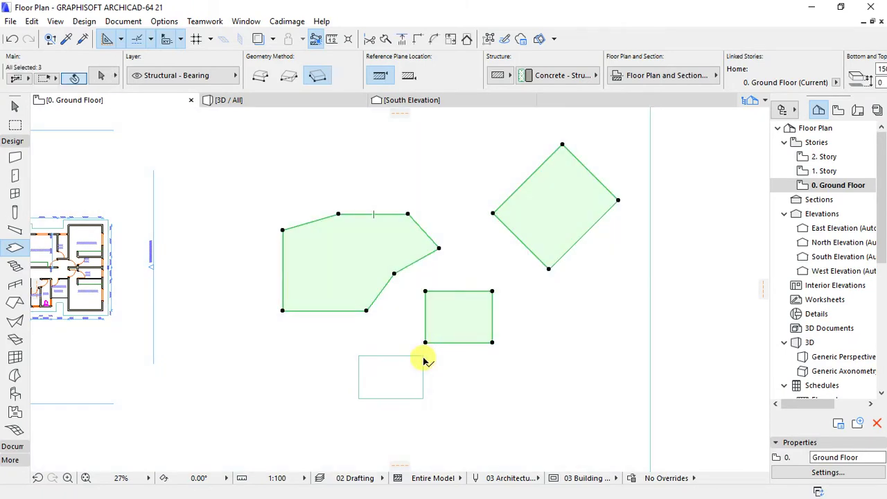
pyautogui.keyDown('shift'); pyautogui.click(422, 357); pyautogui.keyUp('shift')
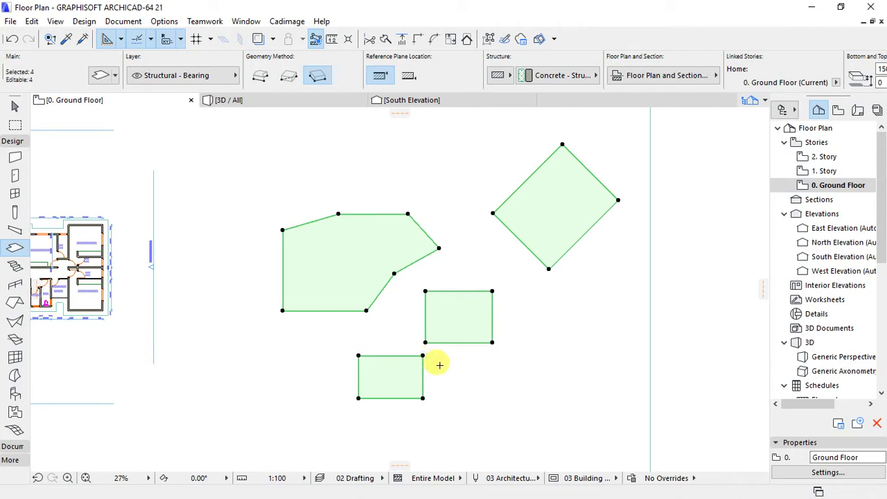
pyautogui.press('Delete')
# Start a slab with the polygonal geometry method at the lounge's upper-left outer wall corner on the house plan.
pyautogui.scroll(-3, 587, 312)
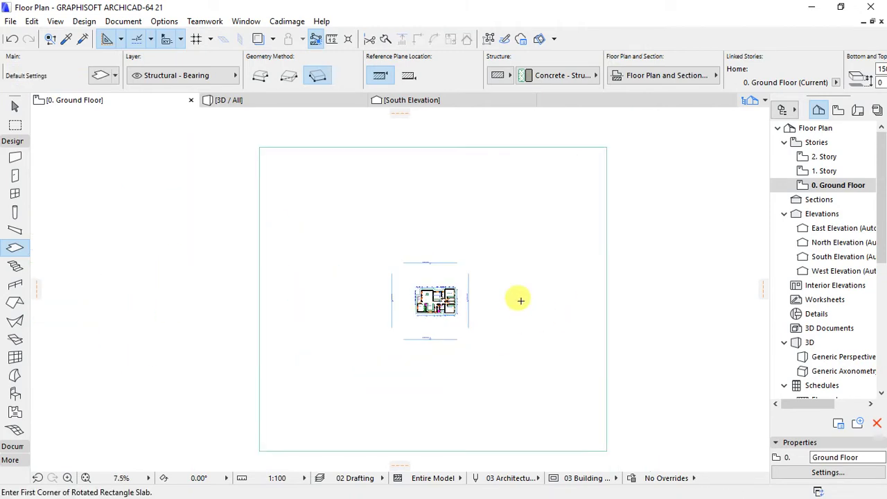
pyautogui.scroll(5, 406, 282)
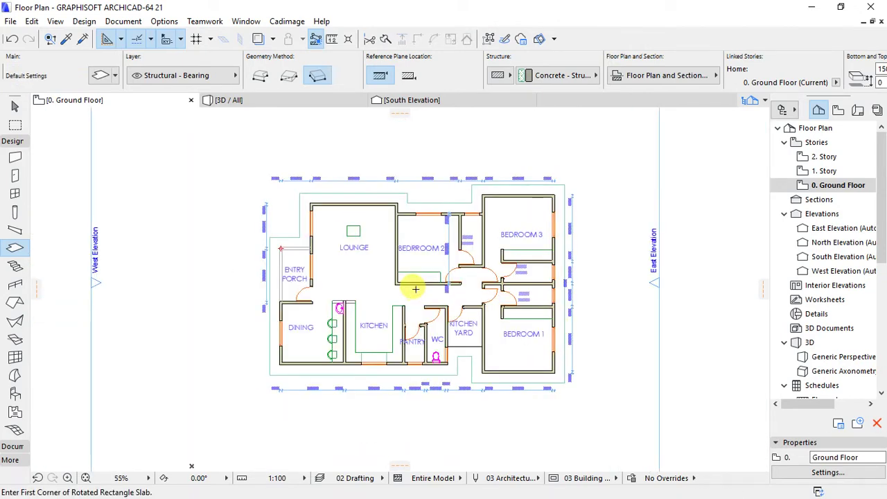
pyautogui.scroll(4, 451, 281)
pyautogui.scroll(-3, 423, 302)
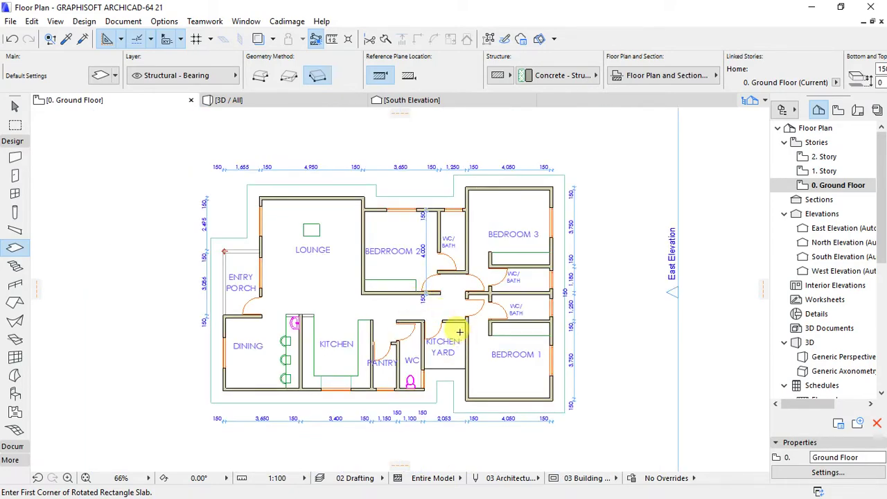
pyautogui.scroll(1, 488, 325)
pyautogui.scroll(-1, 356, 302)
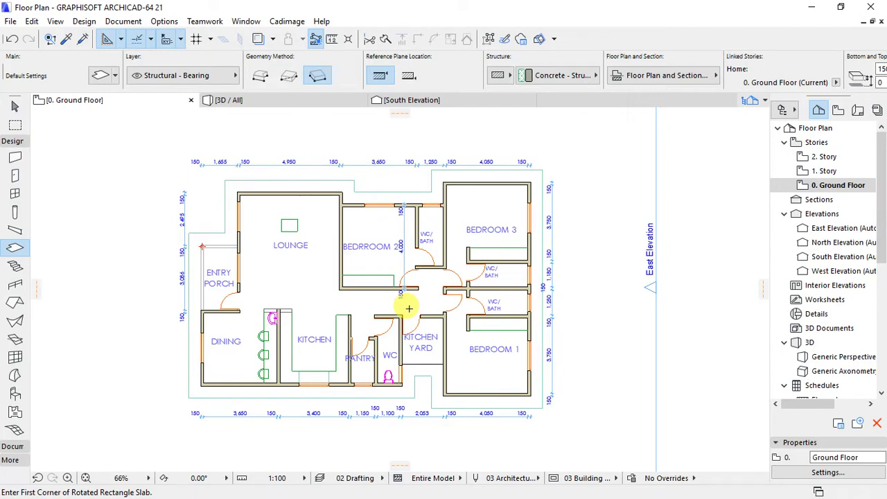
pyautogui.click(260, 76)
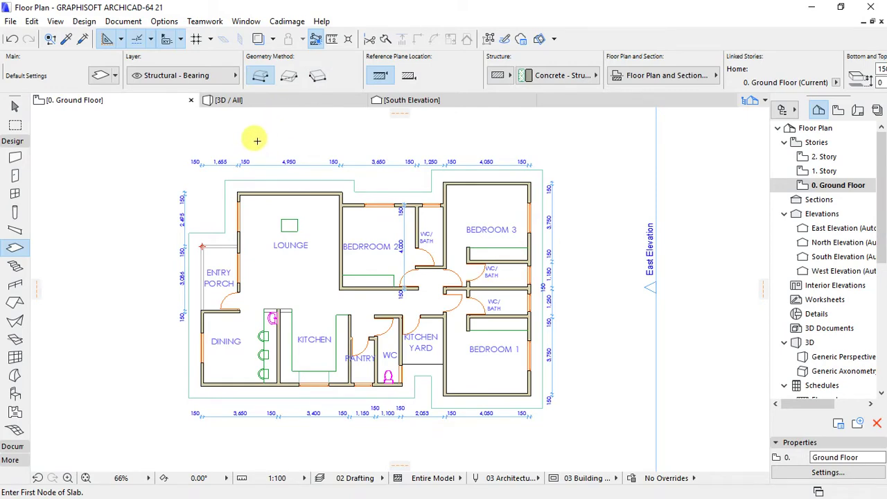
pyautogui.scroll(2, 231, 187)
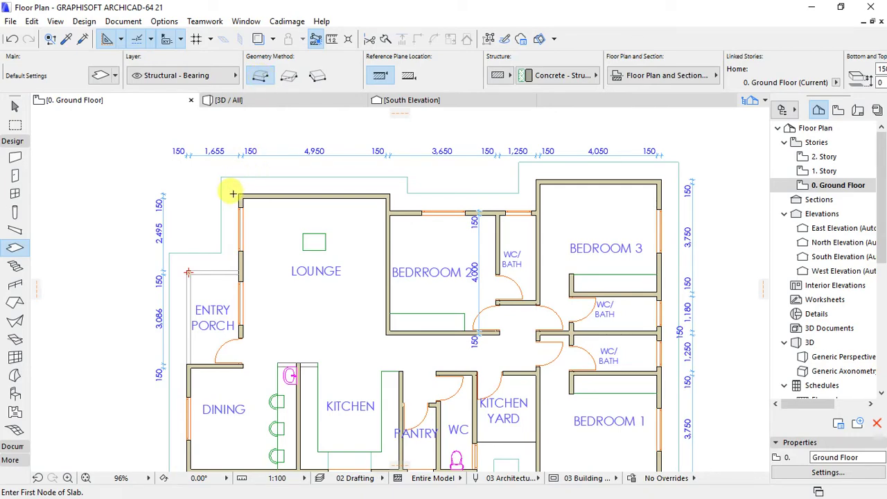
pyautogui.scroll(10, 233, 193)
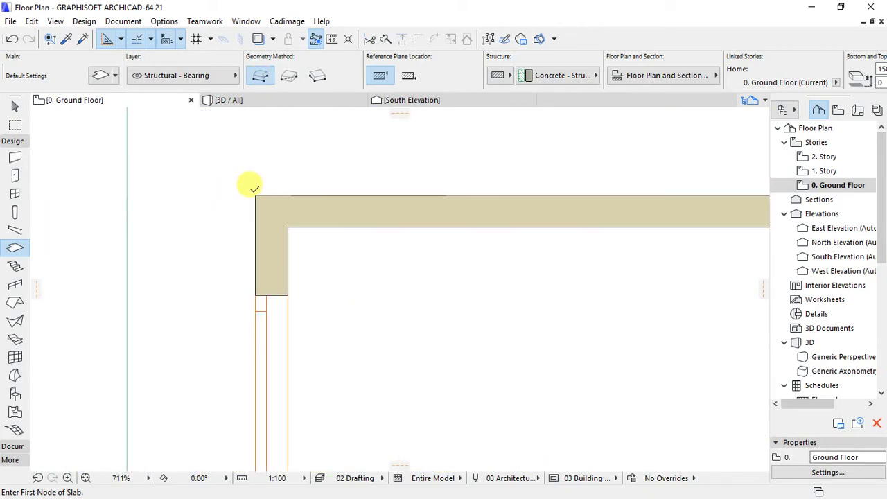
pyautogui.click(255, 195)
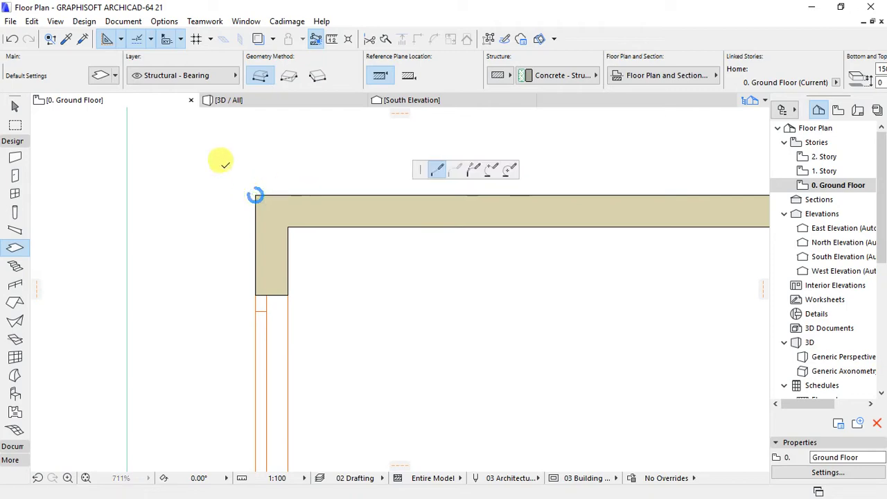
# Extend the slab outline along the lounge's top outer wall, down to Bedroom 2's outer wall and across to the Bedroom 3 wall.
pyautogui.scroll(-9, 199, 201)
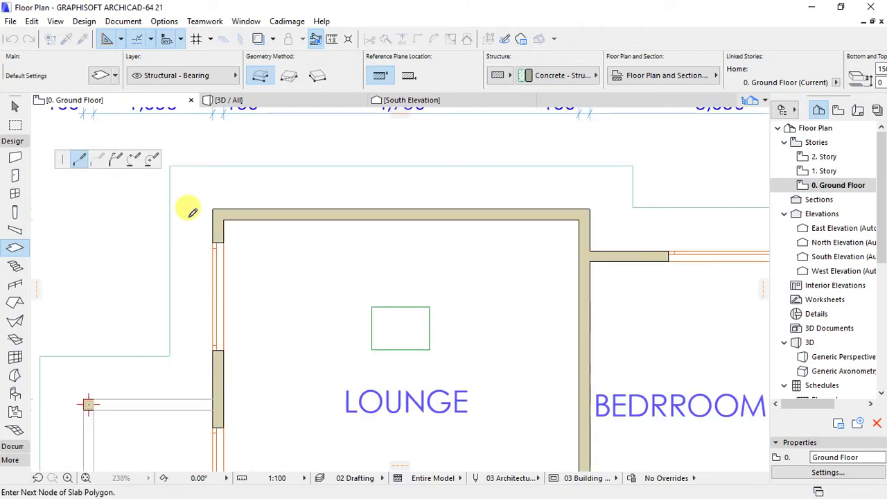
pyautogui.scroll(4, 380, 200)
pyautogui.scroll(5, 380, 199)
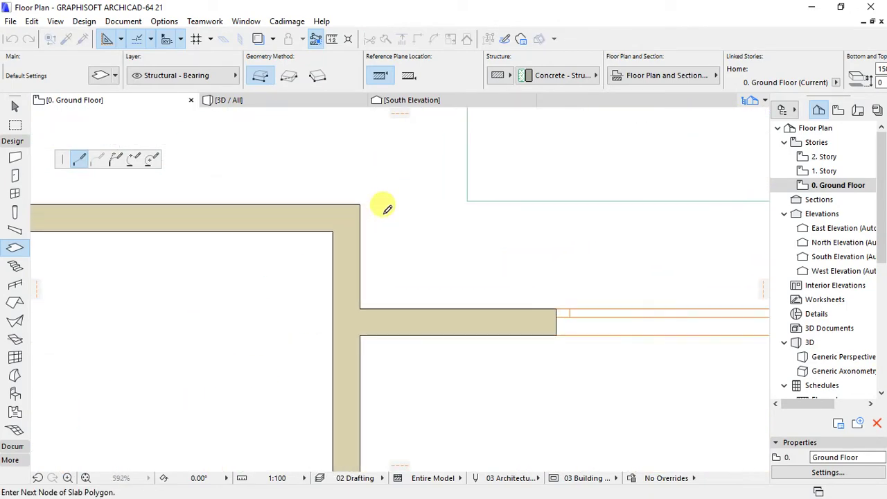
pyautogui.click(360, 204)
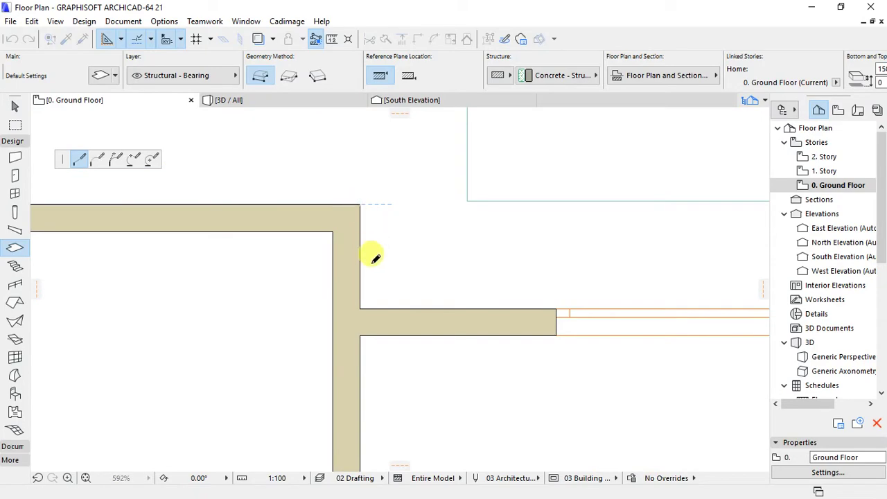
pyautogui.scroll(-8, 229, 192)
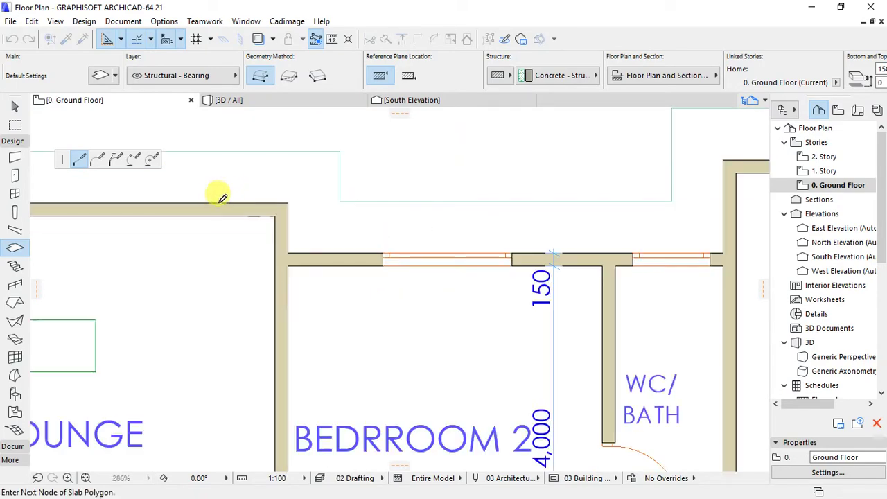
pyautogui.scroll(7, 426, 206)
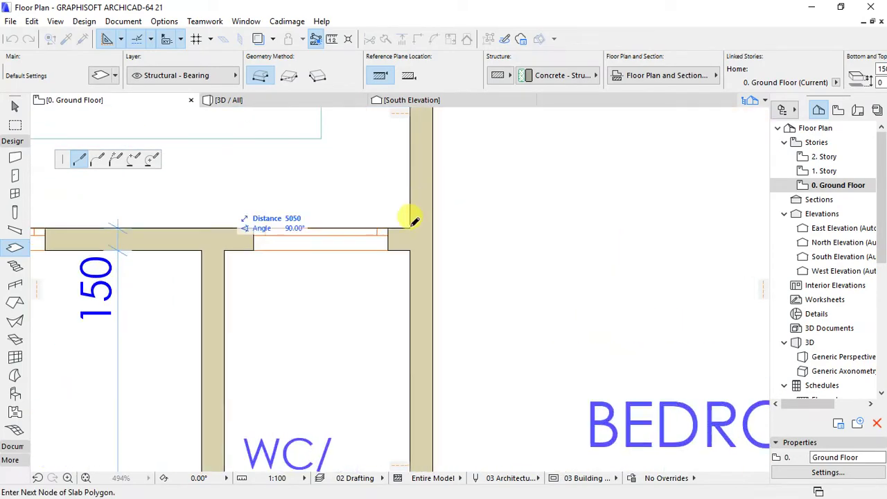
pyautogui.click(408, 228)
# Continue the slab outline up to Bedroom 3's upper-left outer corner and across to its upper-right outer corner.
pyautogui.scroll(-4, 385, 287)
pyautogui.scroll(-3, 385, 287)
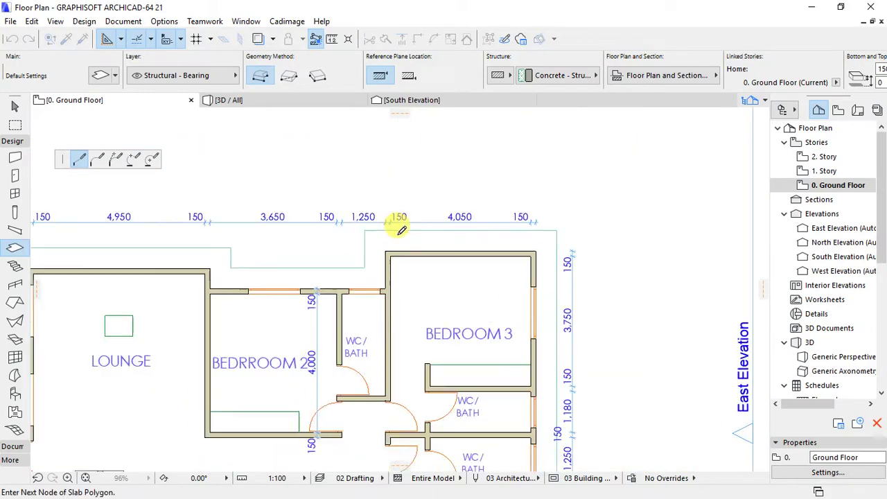
pyautogui.scroll(6, 396, 222)
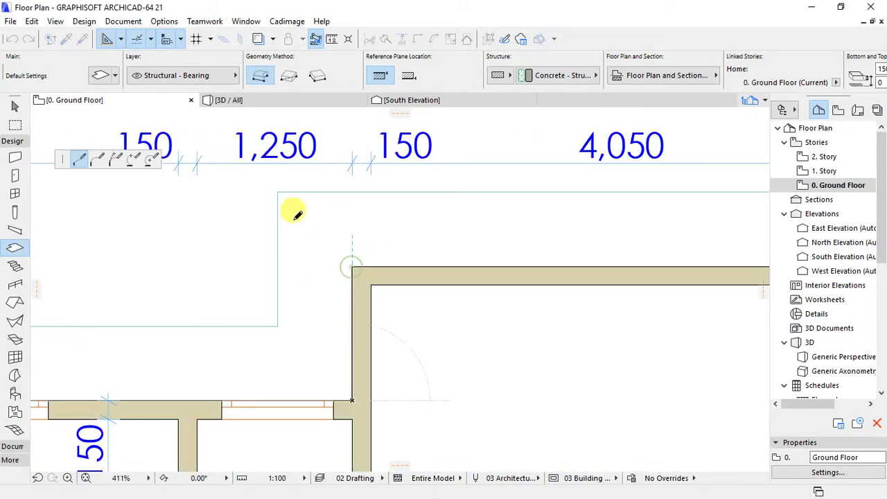
pyautogui.scroll(-4, 291, 214)
pyautogui.scroll(-6, 286, 208)
pyautogui.scroll(12, 544, 253)
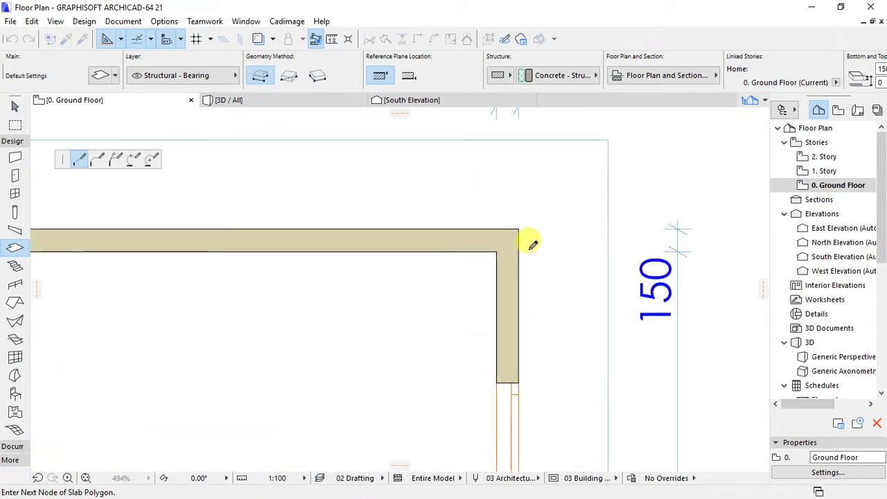
# Trace the slab down the east outer wall to Bedroom 1's lower-right corner and along its bottom wall to the lower-left corner.
pyautogui.scroll(-18, 471, 156)
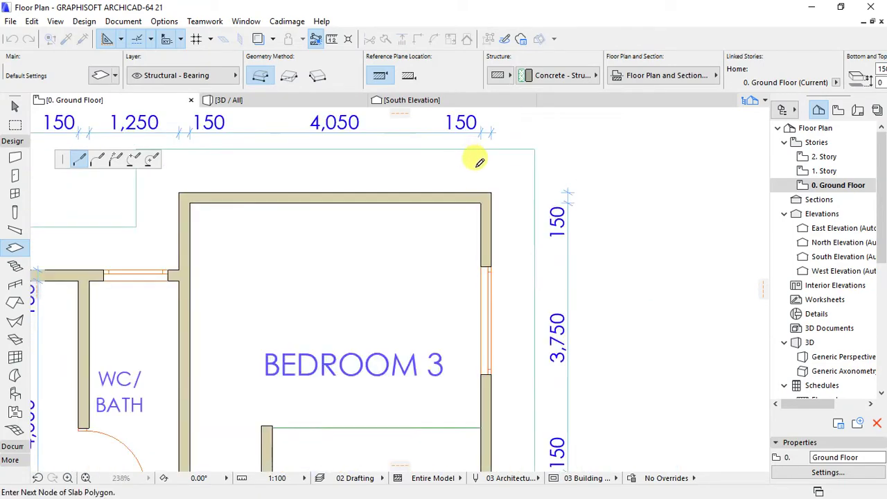
pyautogui.scroll(16, 492, 399)
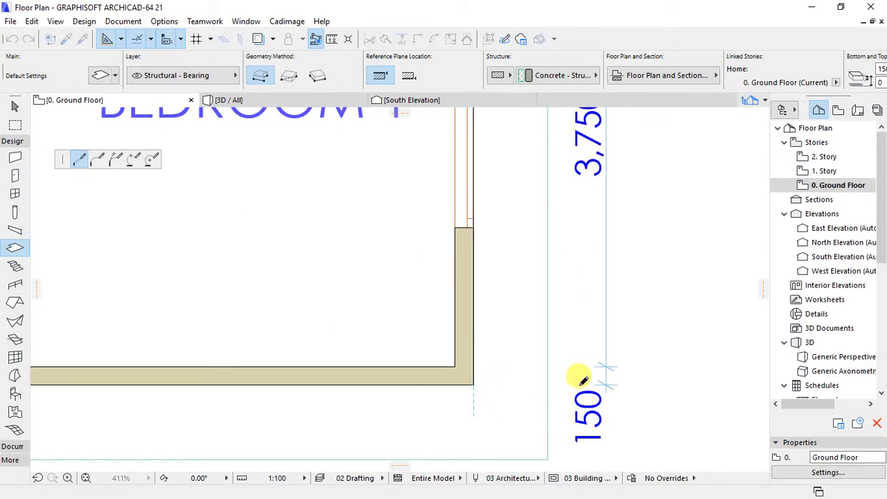
pyautogui.scroll(-8, 575, 377)
pyautogui.scroll(10, 471, 388)
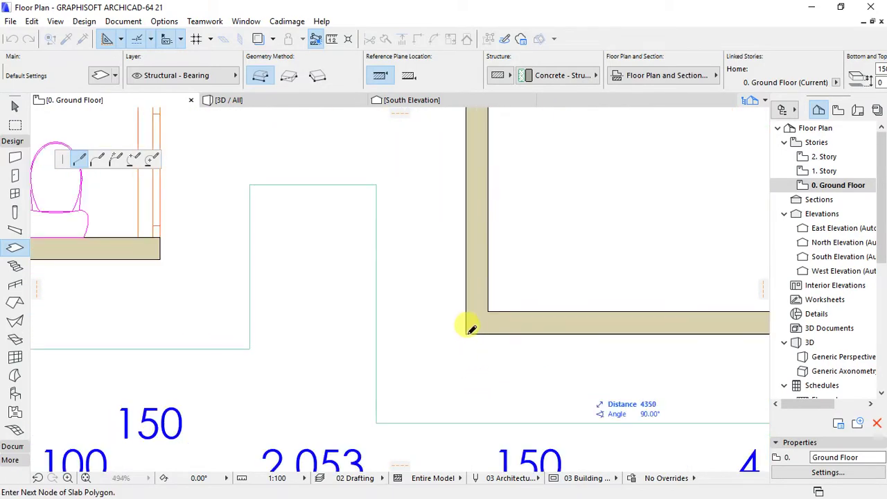
pyautogui.click(466, 334)
# Trace the slab up Bedroom 1's side wall, across the kitchen yard's edge line and down to the WC's lower-right outer corner.
pyautogui.scroll(-10, 476, 395)
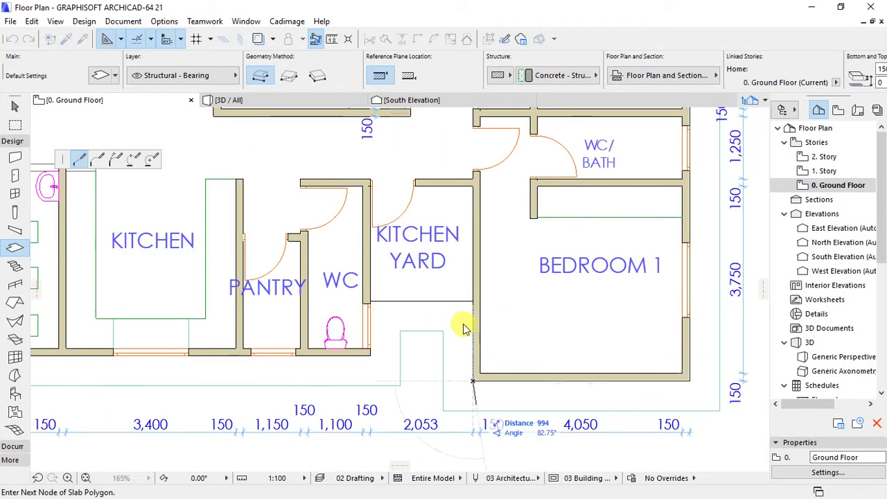
pyautogui.scroll(8, 462, 328)
pyautogui.click(490, 273)
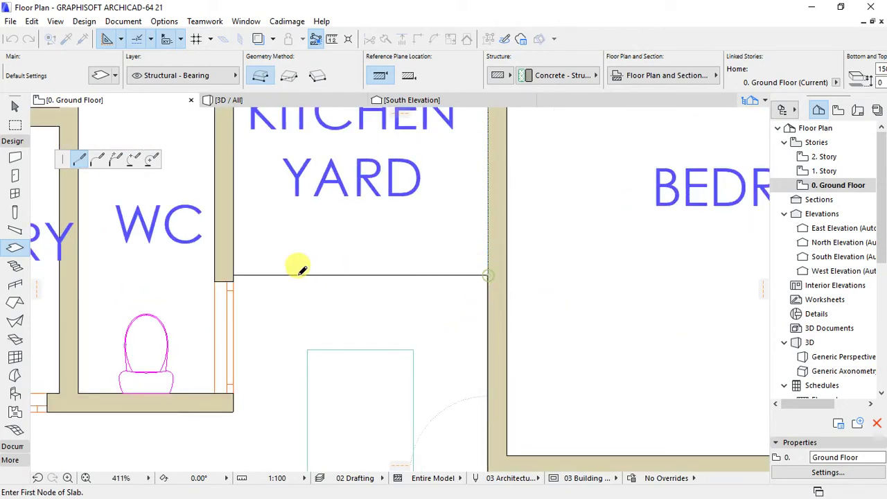
pyautogui.scroll(-8, 478, 229)
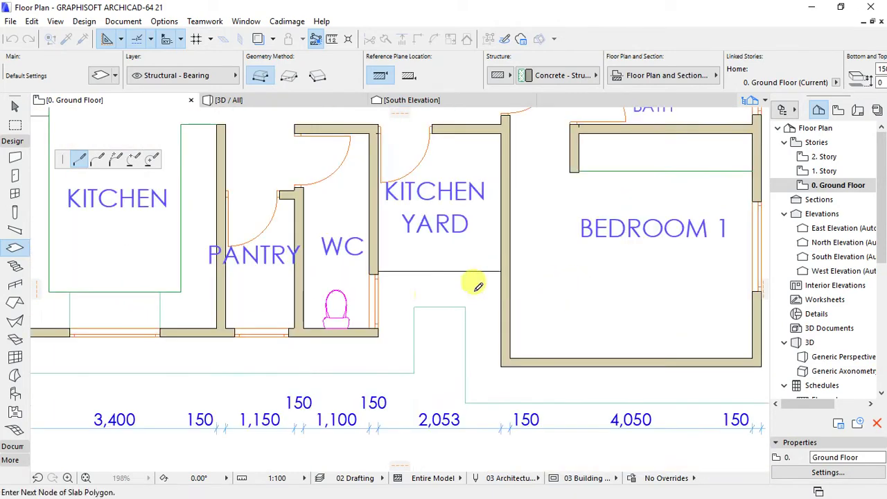
pyautogui.scroll(9, 370, 326)
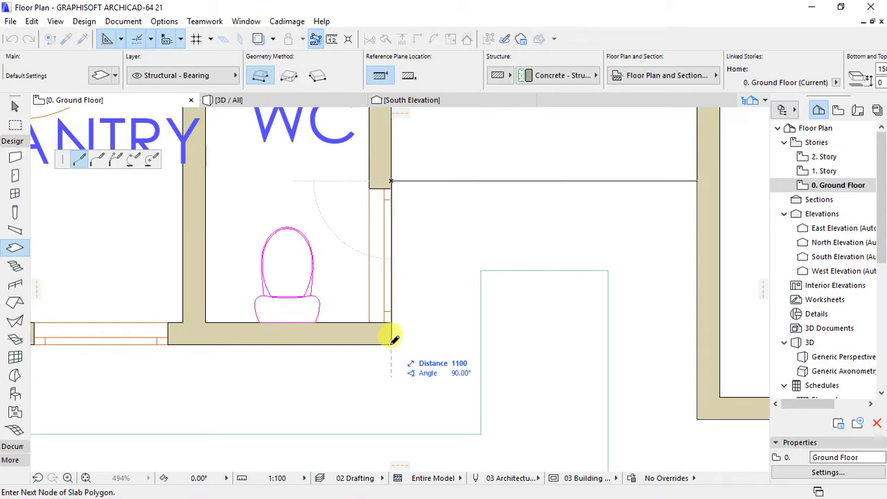
pyautogui.click(392, 342)
# Continue the slab outline along the bottom wall to the dining room's lower-left corner and up to the entry porch column's outer corner.
pyautogui.scroll(-11, 519, 301)
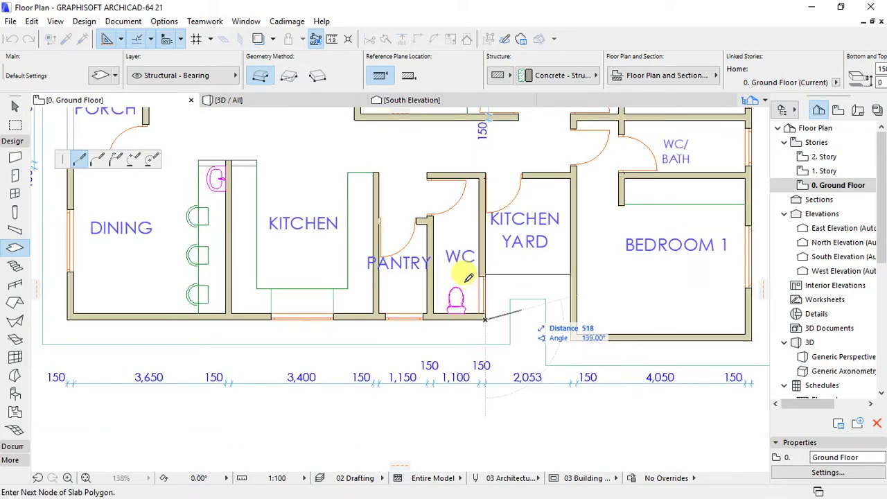
pyautogui.scroll(-5, 492, 334)
pyautogui.scroll(17, 223, 322)
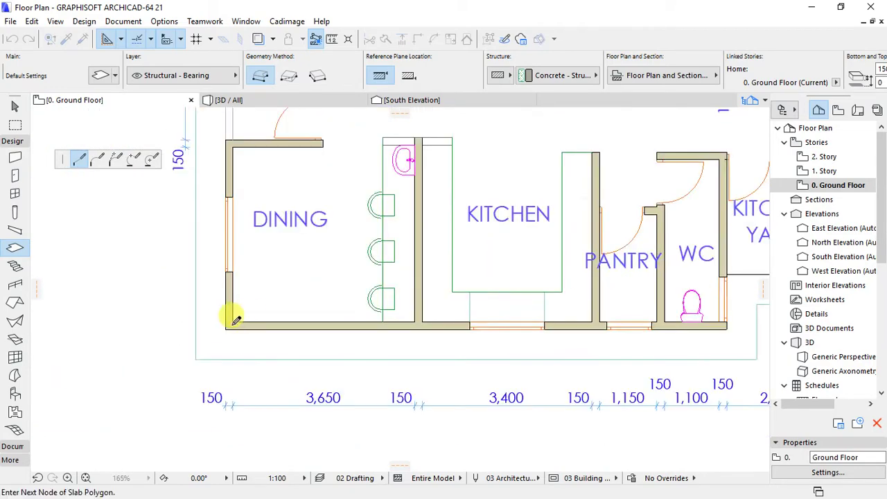
pyautogui.click(224, 324)
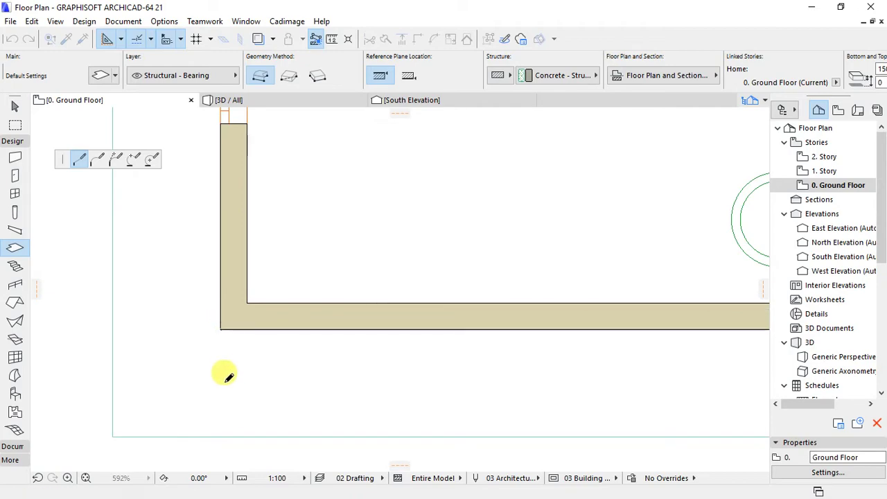
pyautogui.scroll(-15, 228, 372)
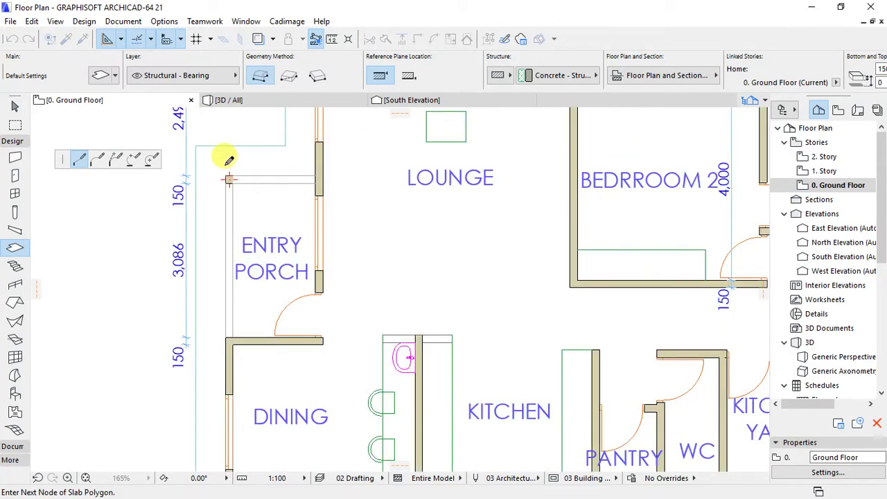
pyautogui.scroll(15, 226, 175)
pyautogui.click(226, 184)
pyautogui.click(227, 185)
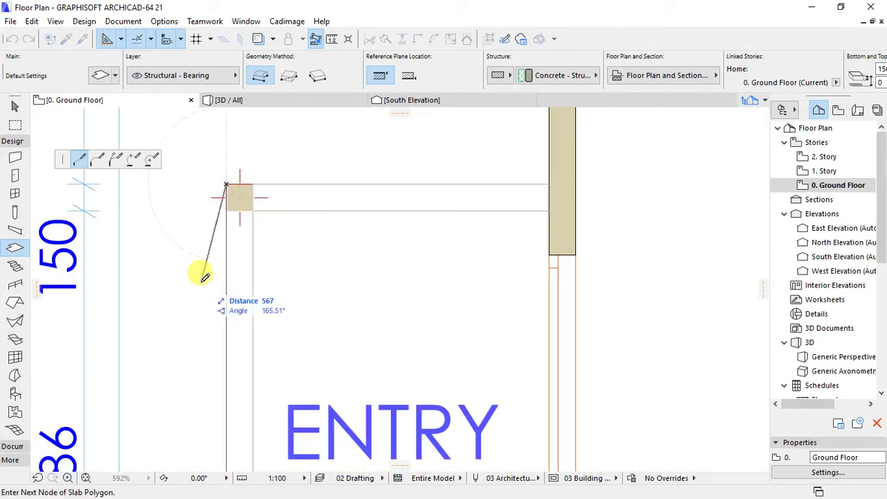
# Run the slab outline along the porch's upper edge to the lounge wall and close it at the lounge's upper-left corner.
pyautogui.scroll(-5, 207, 263)
pyautogui.scroll(8, 347, 229)
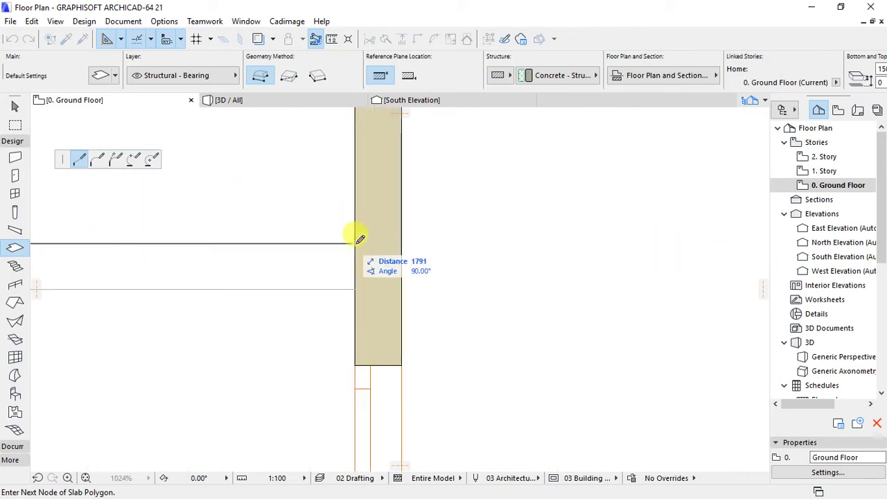
pyautogui.scroll(-7, 347, 354)
pyautogui.scroll(-5, 347, 355)
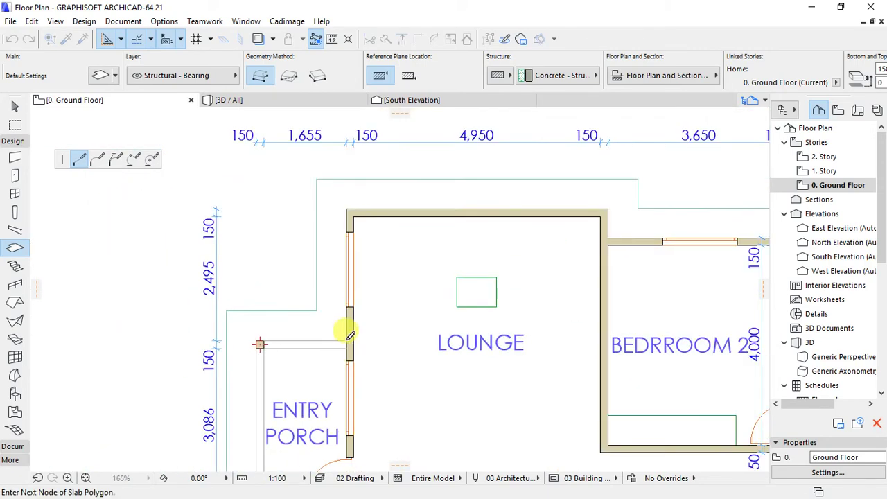
pyautogui.scroll(7, 346, 204)
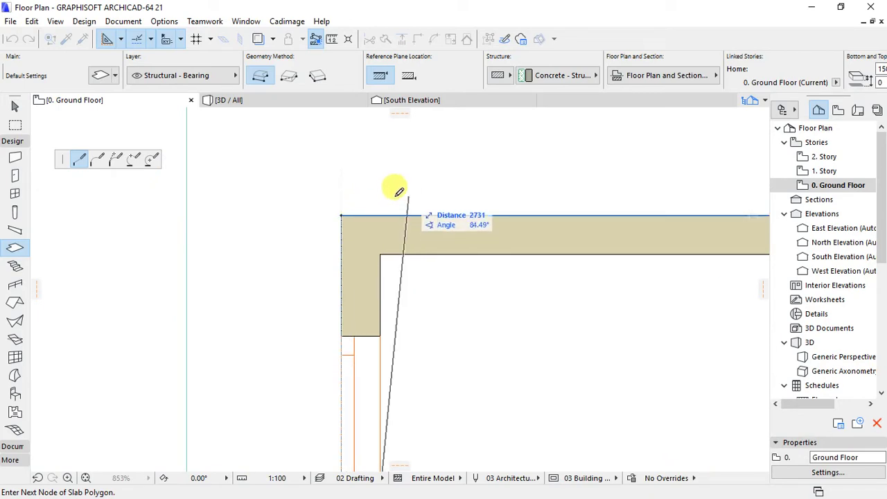
pyautogui.click(342, 212)
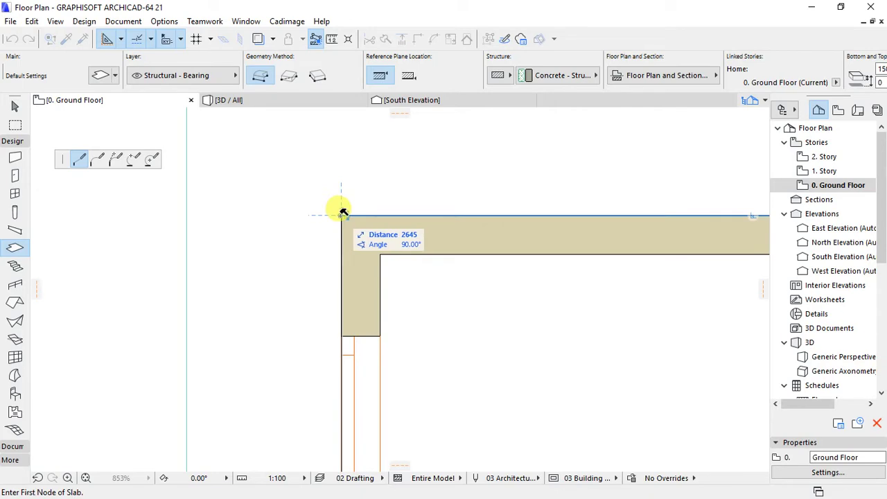
# Inspect the finished slab's extent on the whole floor plan and from several angles in the 3D view.
pyautogui.scroll(-5, 301, 190)
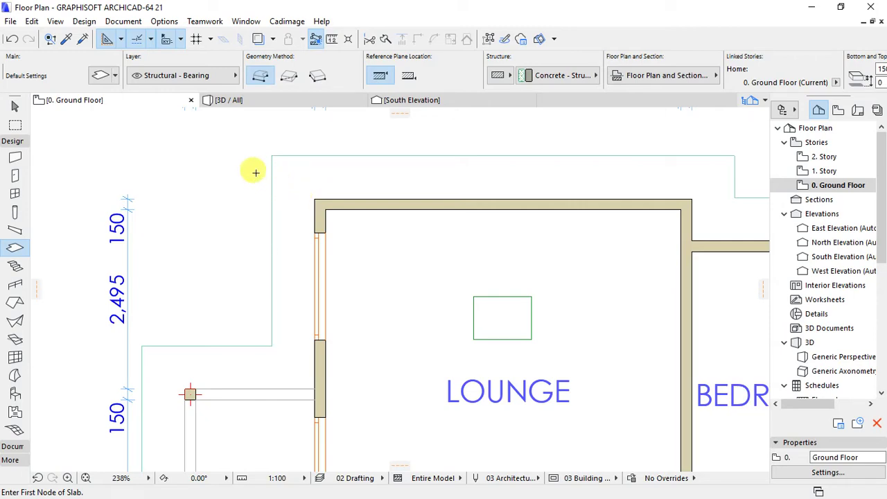
pyautogui.scroll(-4, 255, 172)
pyautogui.click(332, 277)
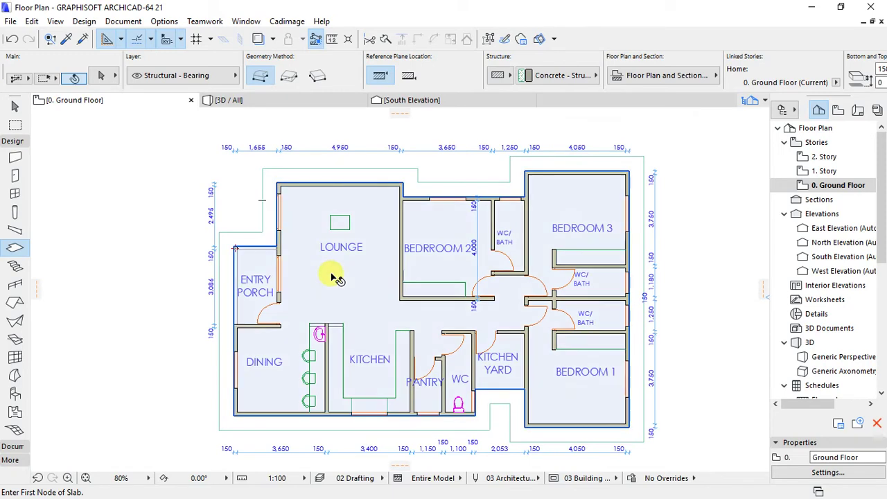
pyautogui.press('Escape')
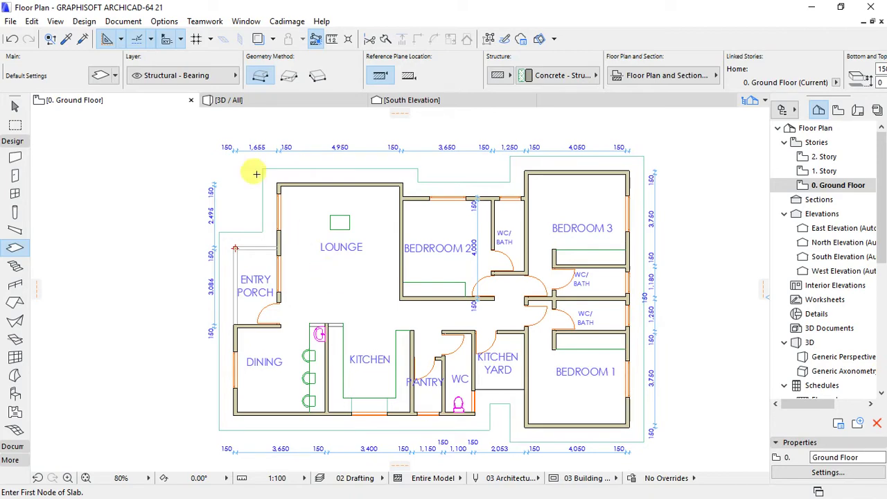
pyautogui.click(242, 112)
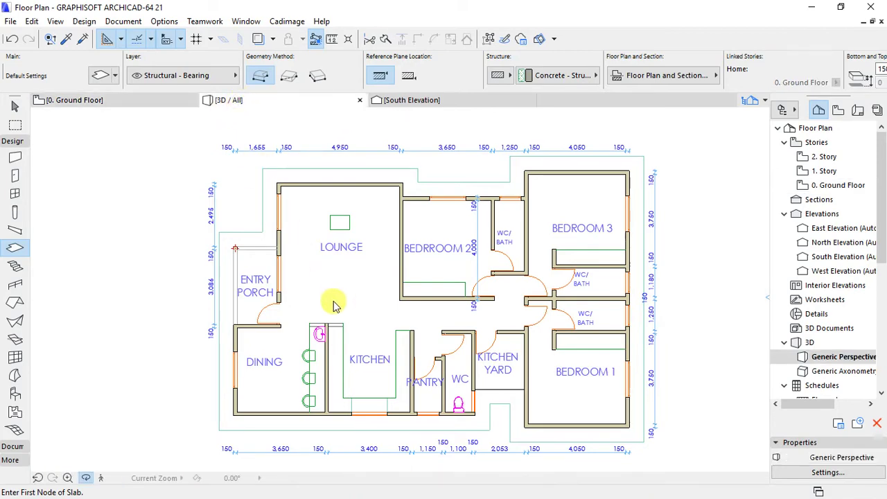
pyautogui.keyDown('shift'); pyautogui.moveTo(381, 234); pyautogui.dragTo(469, 300, button='middle'); pyautogui.keyUp('shift')
pyautogui.scroll(5, 468, 300)
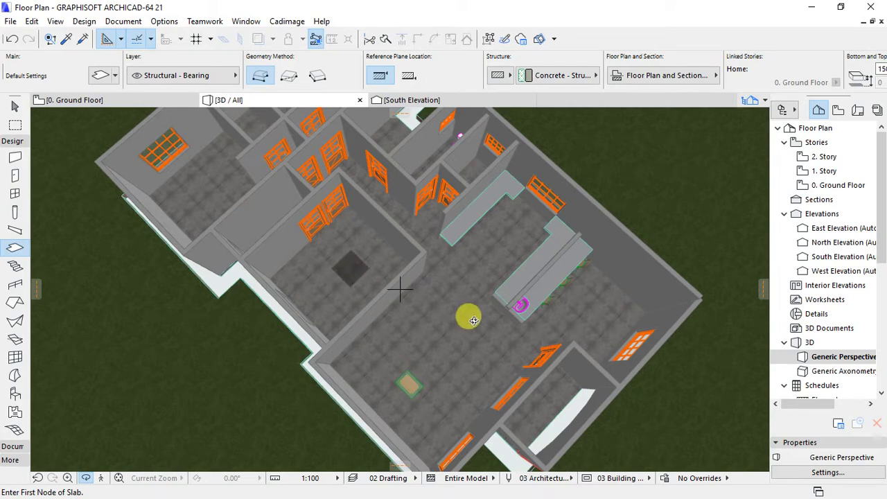
pyautogui.keyDown('shift'); pyautogui.moveTo(410, 345); pyautogui.dragTo(482, 283, button='middle'); pyautogui.keyUp('shift')
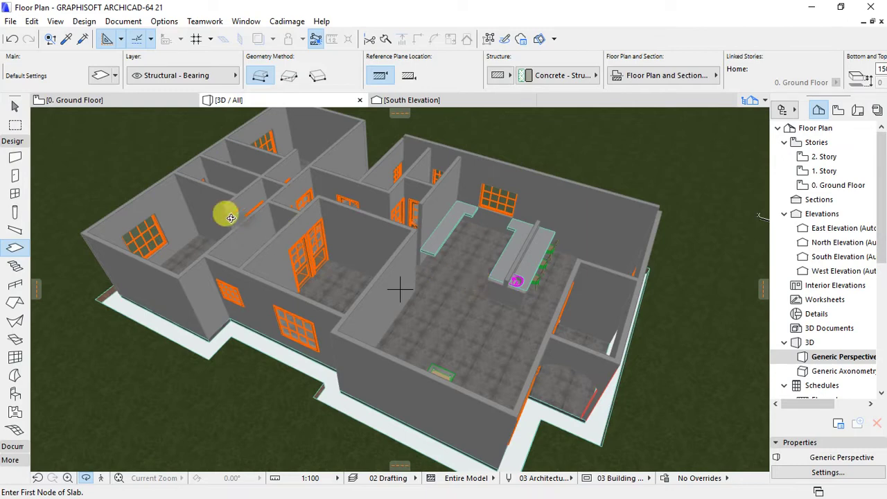
# Select the house's floor slab on the Ground Floor plan and open its selection settings.
pyautogui.click(115, 102)
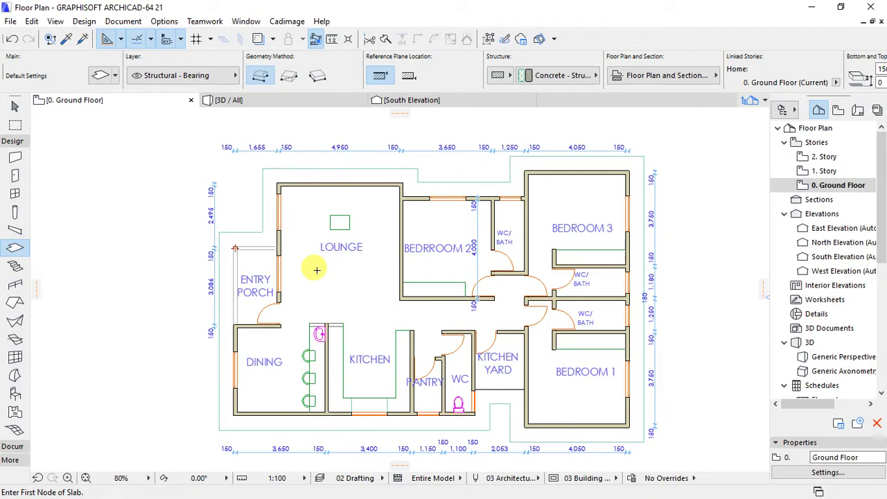
pyautogui.click(320, 273)
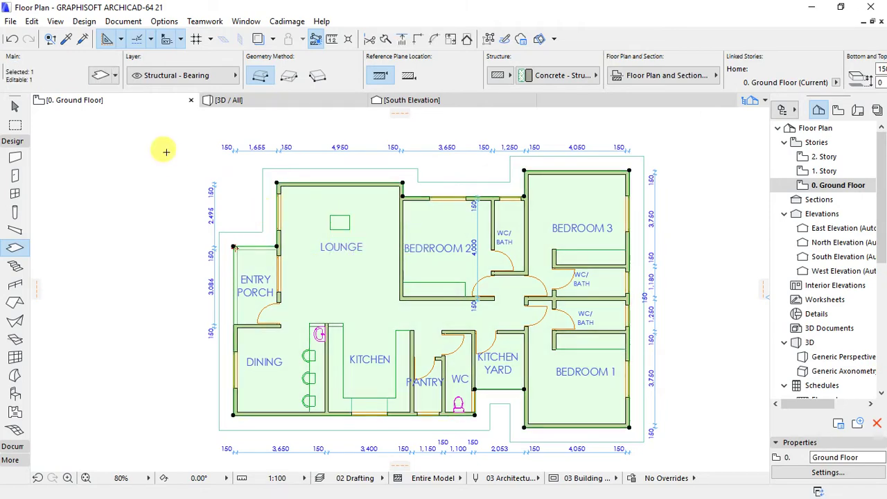
pyautogui.click(97, 78)
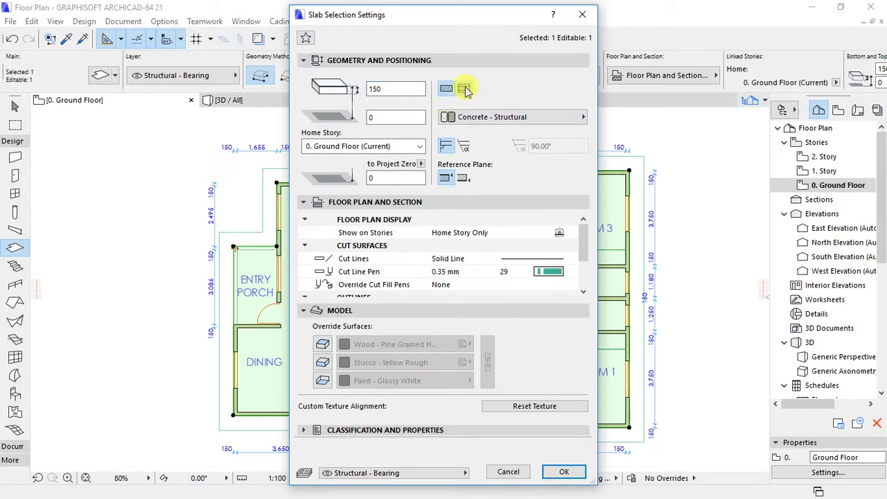
# Try slab thicknesses of 300 and 200, and set the thickness back to 150.
pyautogui.write('300')
pyautogui.press('Tab')
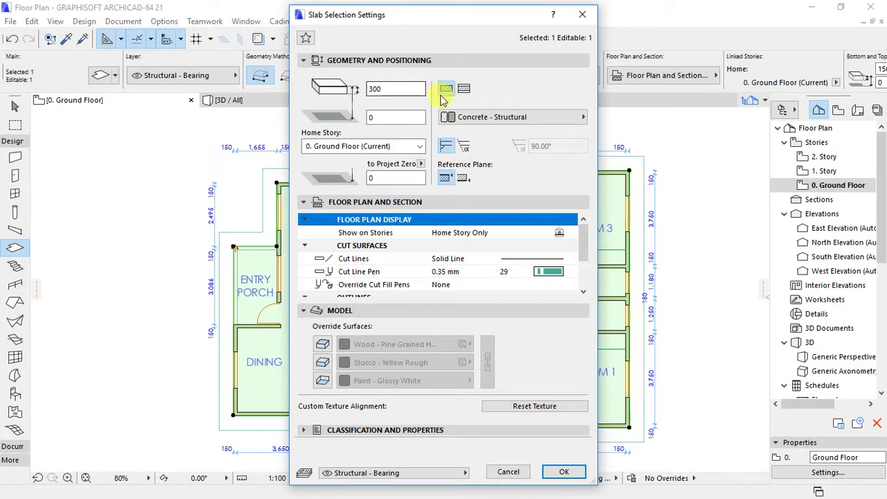
pyautogui.click(381, 90)
pyautogui.doubleClick(382, 89)
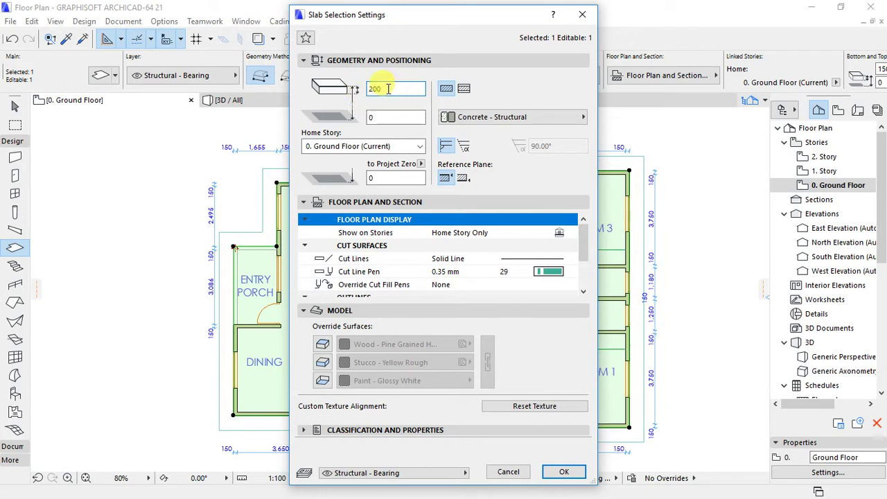
pyautogui.moveTo(389, 88); pyautogui.dragTo(355, 90)
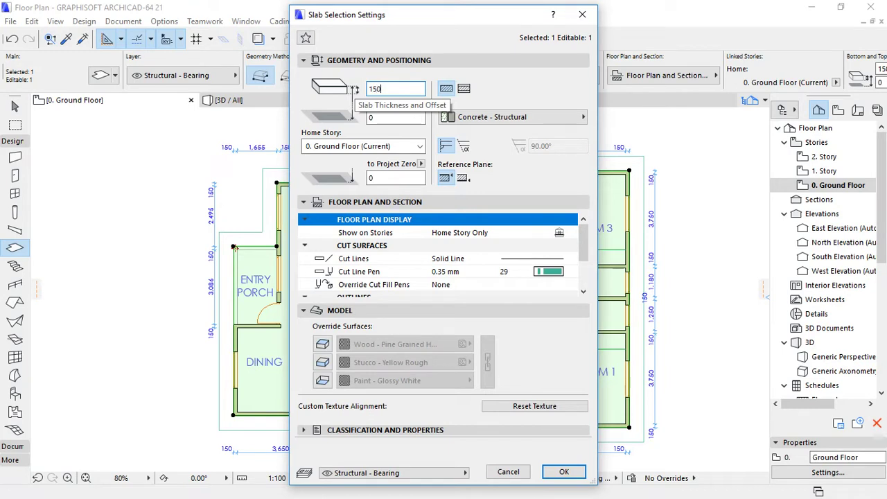
pyautogui.moveTo(398, 88); pyautogui.dragTo(382, 92)
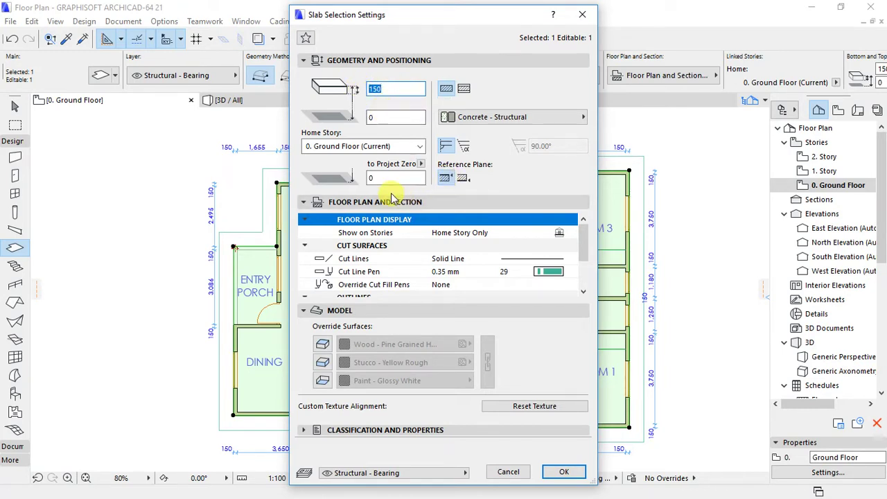
# Review the slab's floor plan and section settings, including the cut line, outline and uncut line pen options.
pyautogui.click(361, 201)
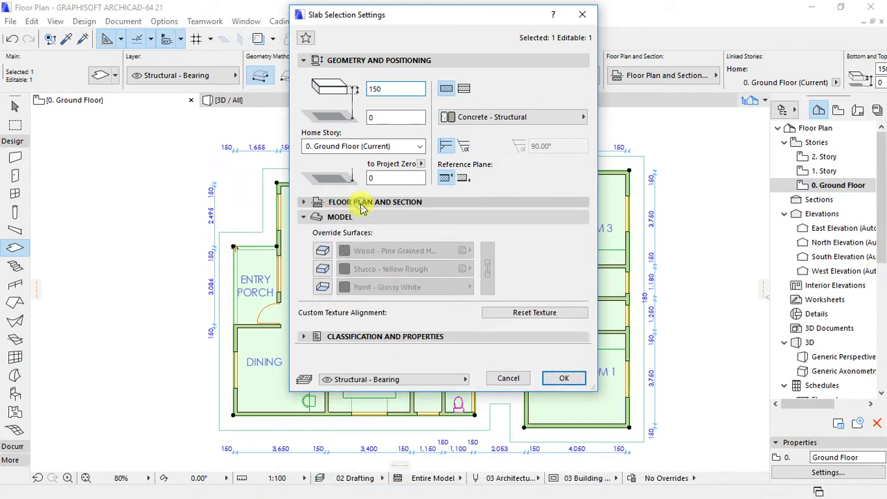
pyautogui.click(337, 218)
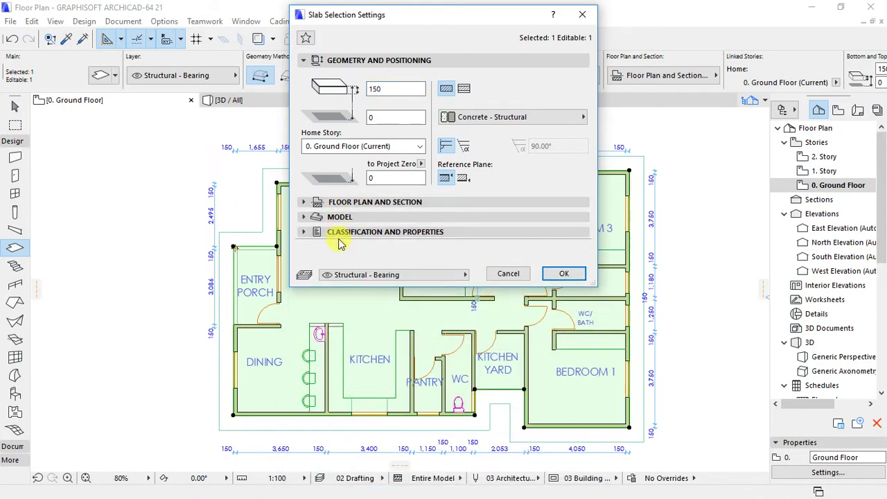
pyautogui.click(356, 60)
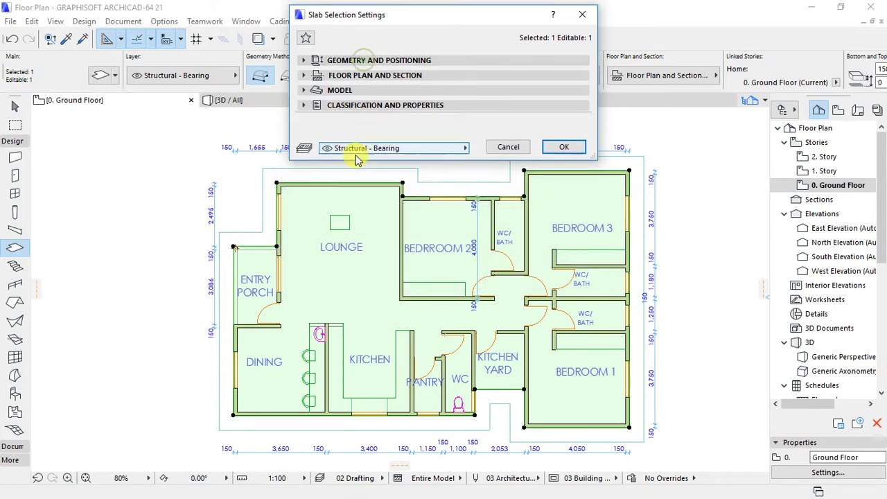
pyautogui.click(354, 76)
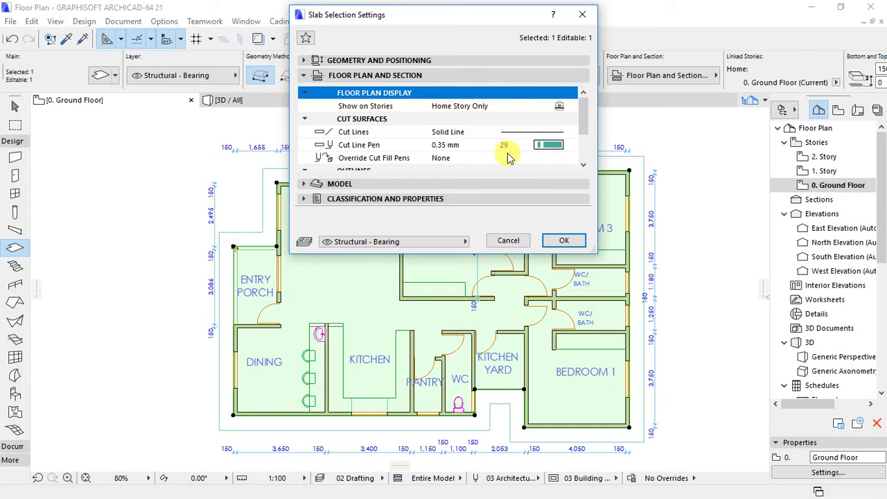
pyautogui.click(583, 167)
pyautogui.click(583, 167)
pyautogui.click(583, 167)
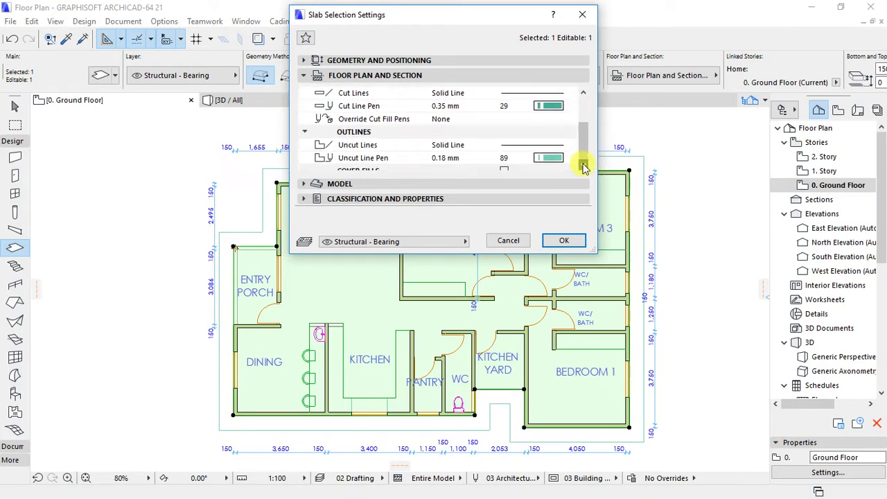
pyautogui.click(583, 167)
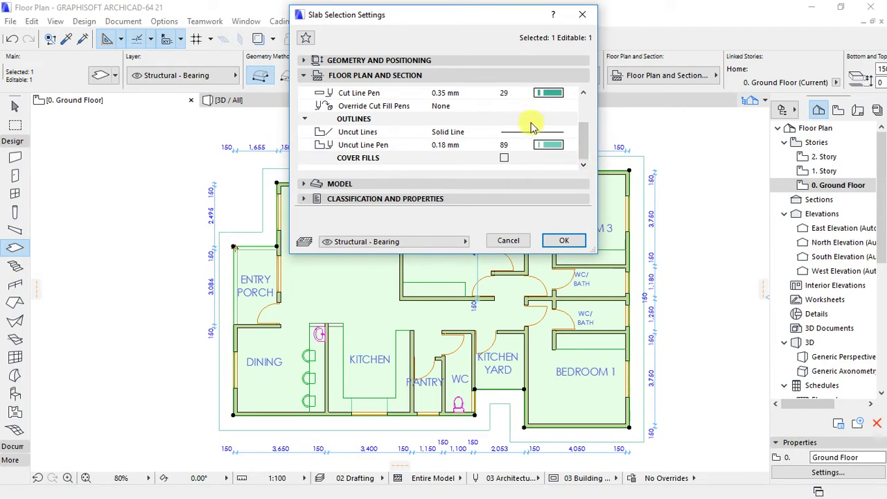
pyautogui.click(547, 145)
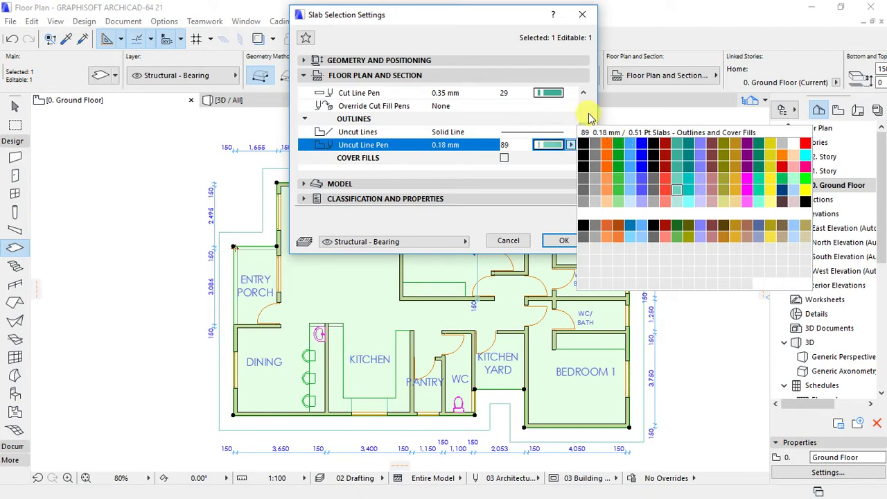
pyautogui.click(589, 116)
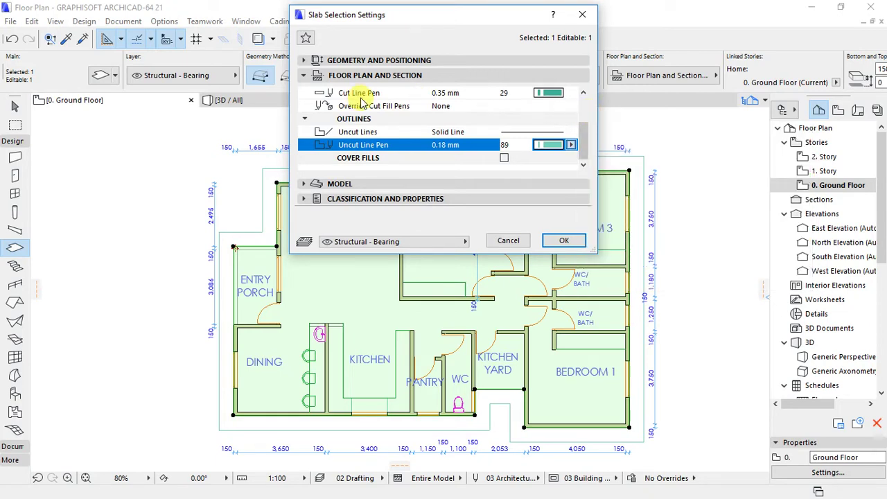
pyautogui.click(366, 75)
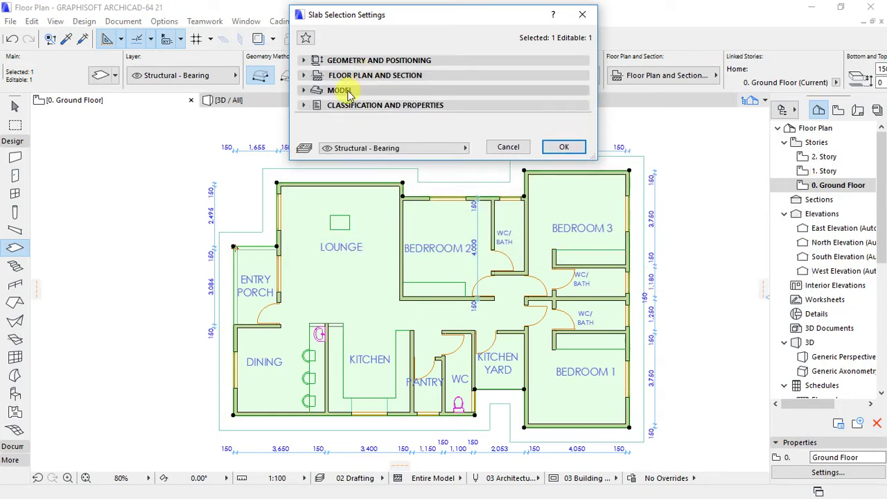
# Override the slab's top surface with Wood - Pine Grained, its edge with Stucco - Yellow Rough and its bottom with Paint - Glossy White.
pyautogui.click(347, 91)
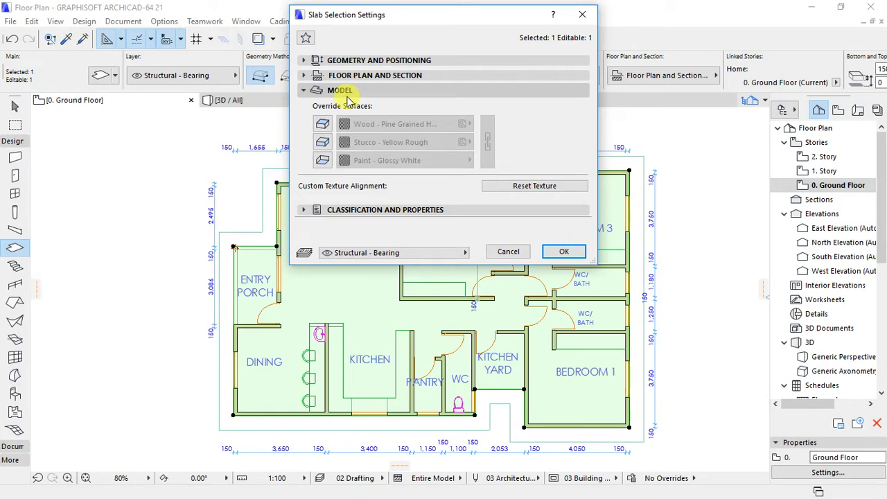
pyautogui.click(323, 124)
pyautogui.click(322, 142)
pyautogui.click(323, 160)
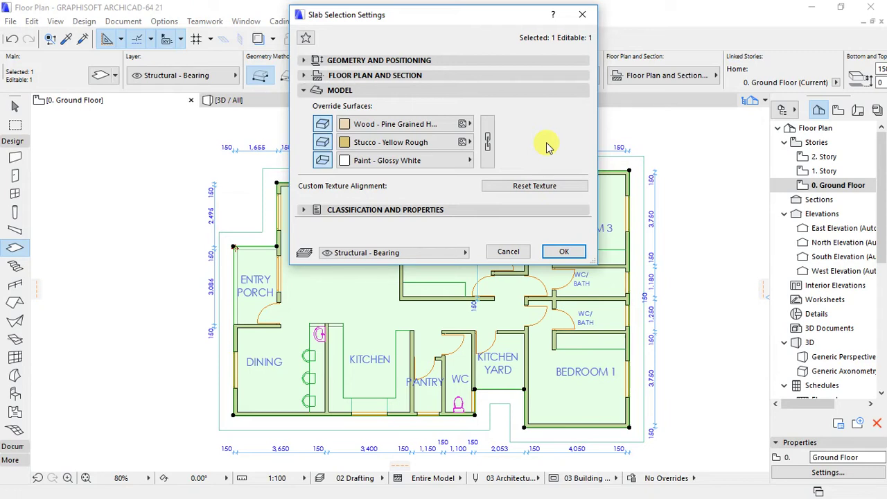
pyautogui.click(564, 251)
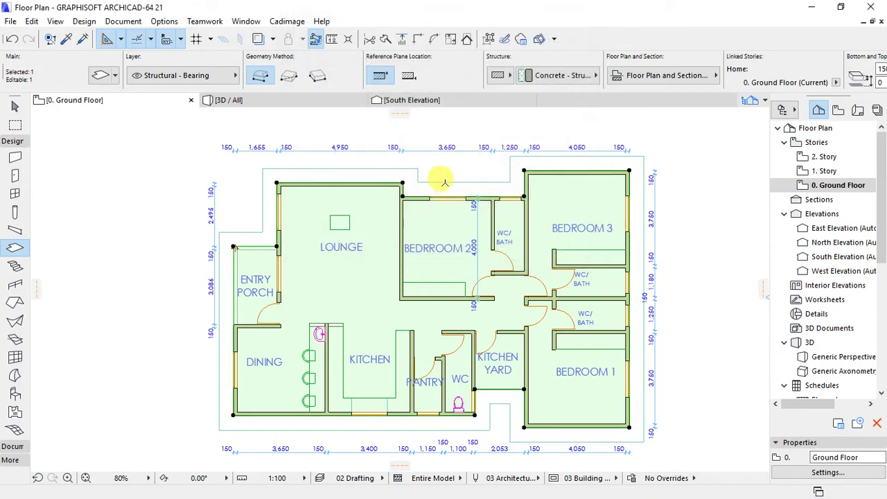
pyautogui.press('Escape')
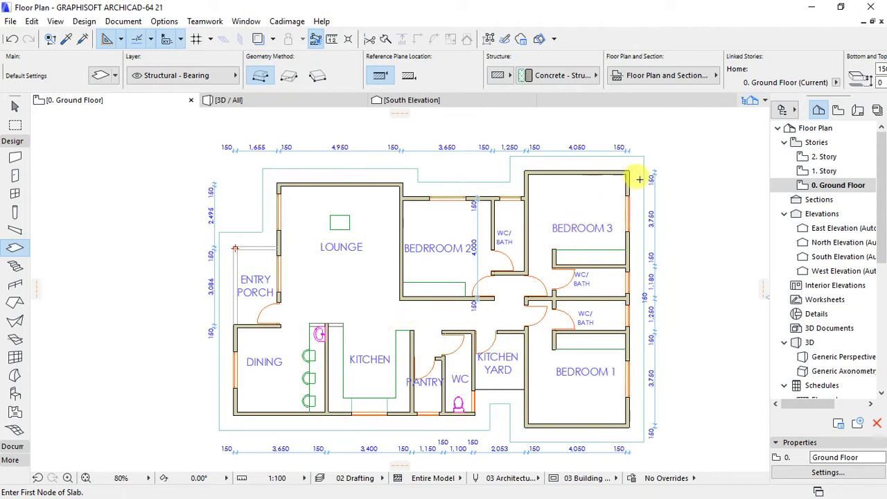
pyautogui.scroll(1, 639, 178)
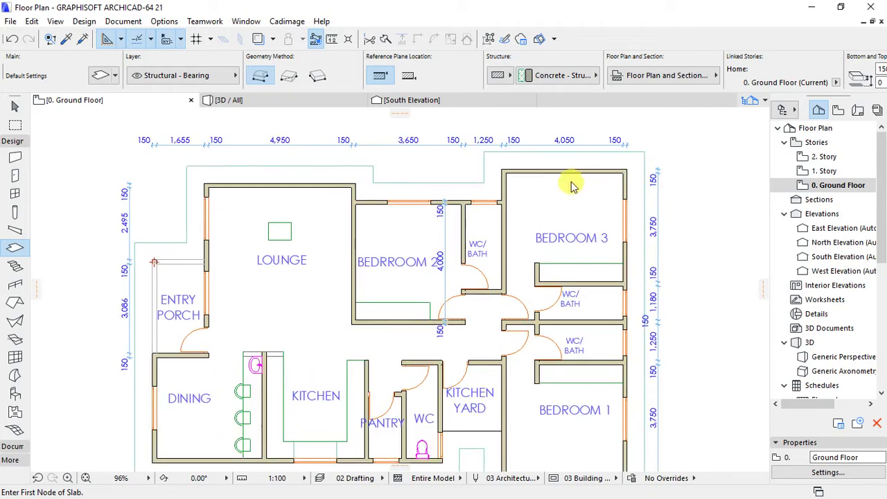
pyautogui.scroll(-2, 570, 180)
pyautogui.scroll(1, 542, 219)
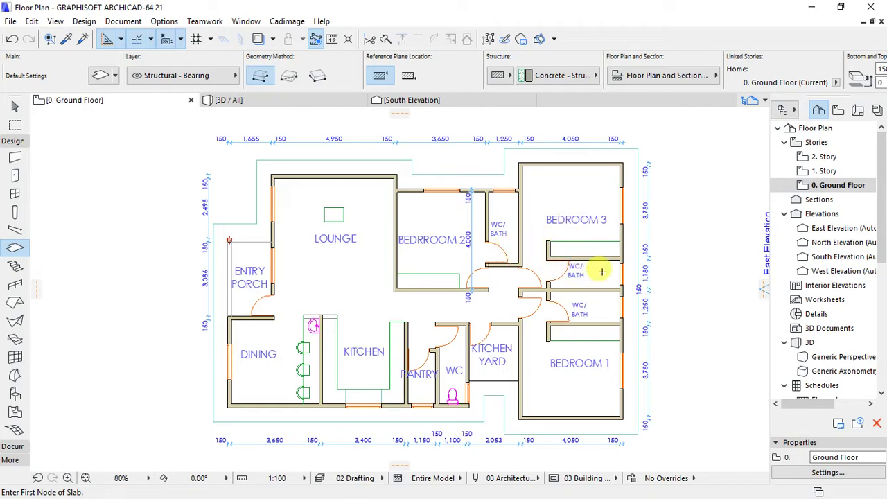
pyautogui.scroll(1, 616, 281)
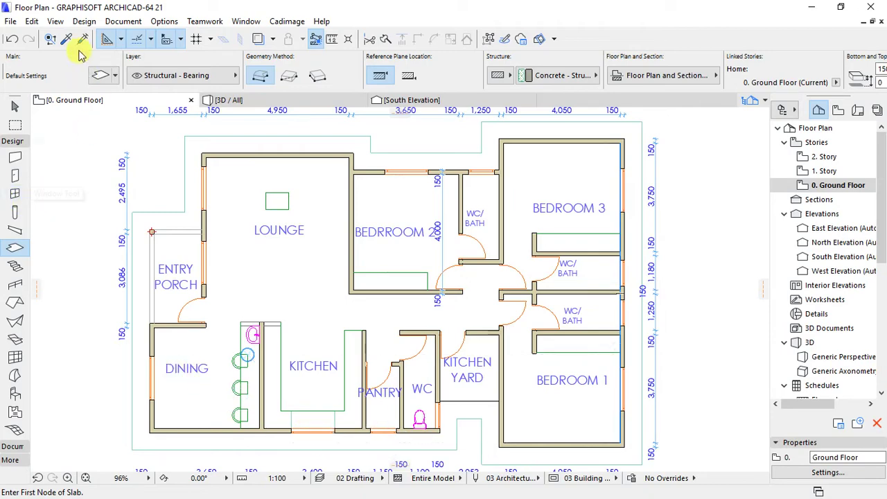
# Activate the Object tool and open its default settings.
pyautogui.click(84, 21)
pyautogui.moveTo(94, 40)
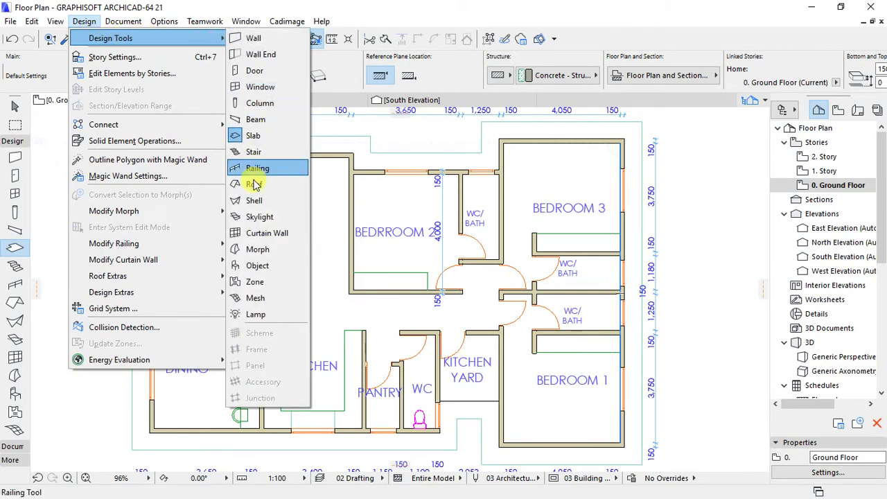
pyautogui.click(260, 267)
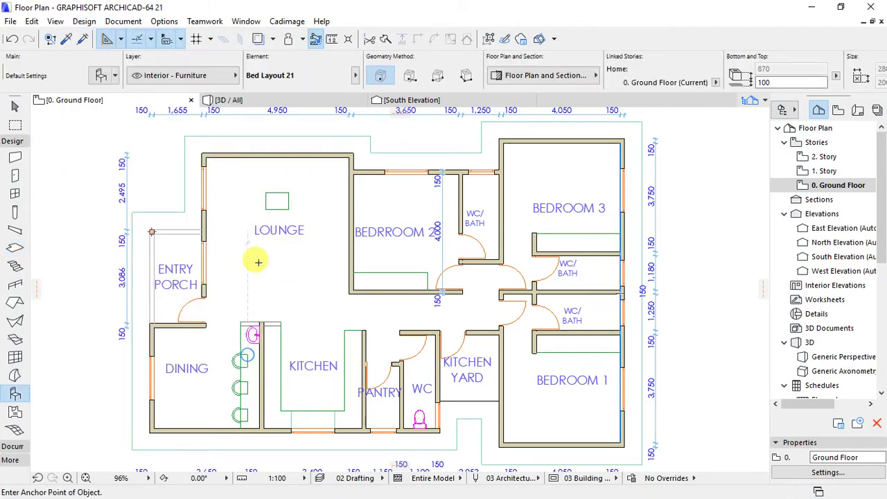
pyautogui.click(11, 141)
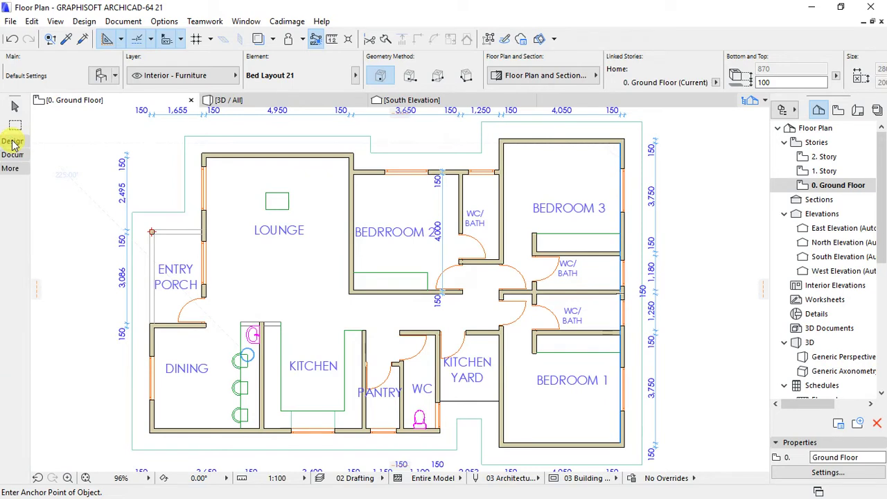
pyautogui.click(11, 141)
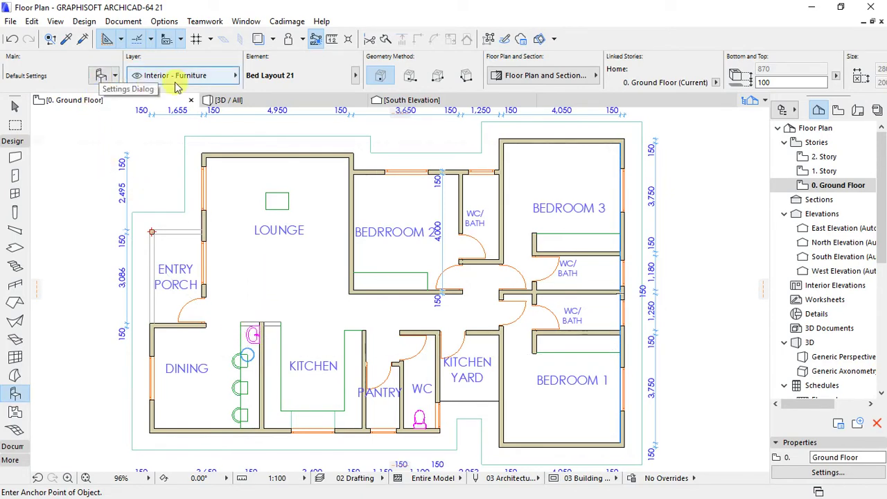
pyautogui.click(98, 77)
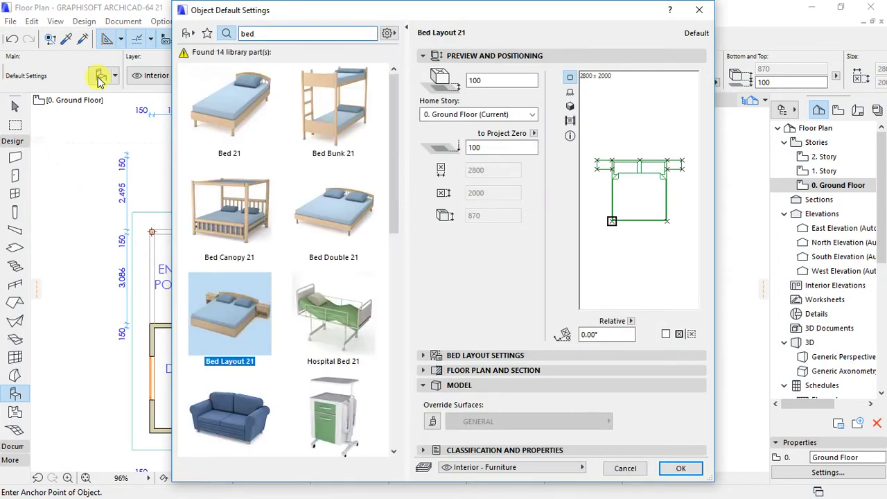
# Search the object library for "sink" and select Cabinet Base Triple Door 21.
pyautogui.click(256, 34)
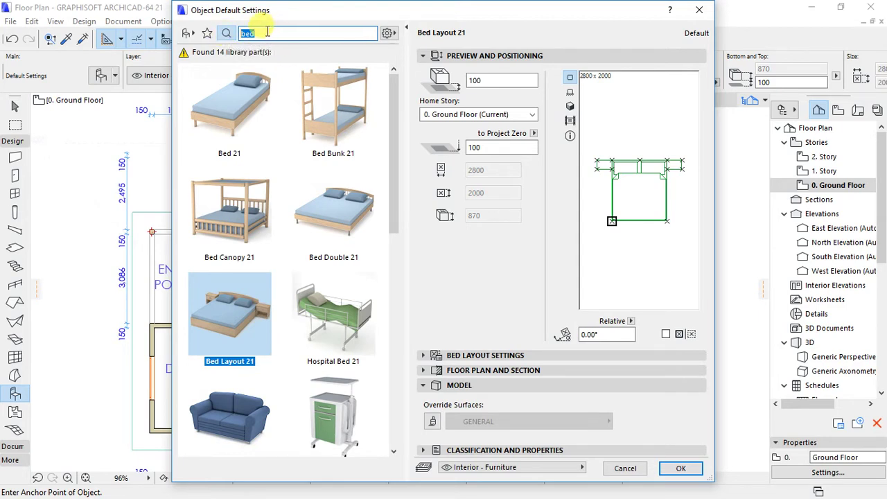
pyautogui.write('sink')
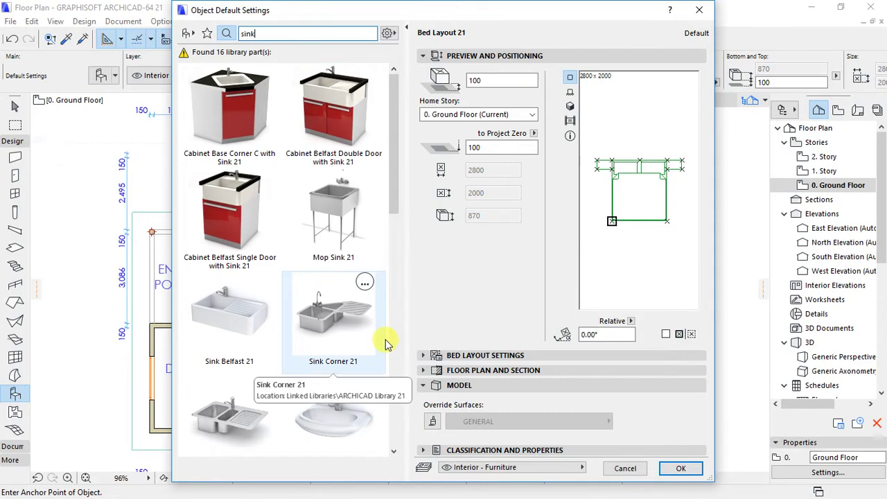
pyautogui.click(396, 454)
pyautogui.click(396, 453)
pyautogui.click(396, 454)
pyautogui.click(396, 454)
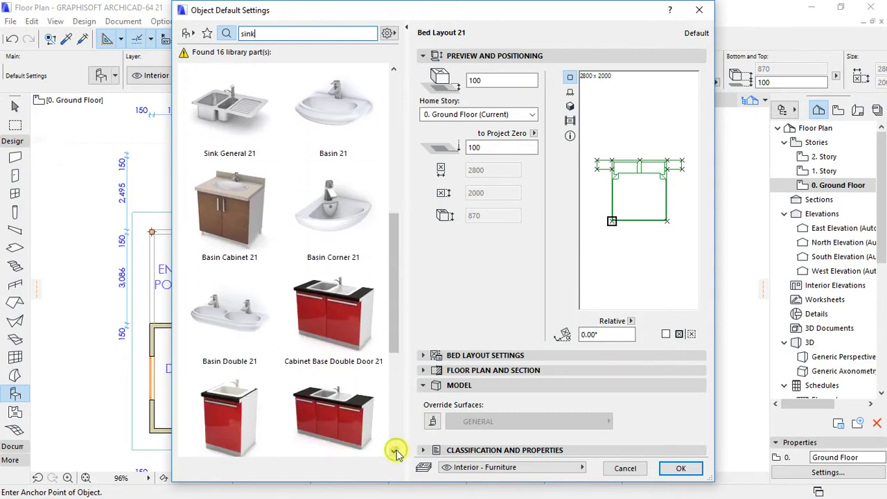
pyautogui.click(397, 454)
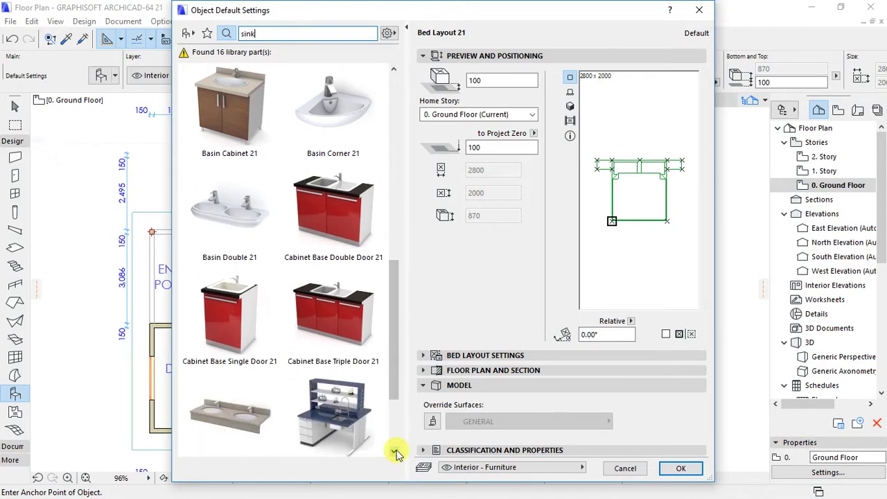
pyautogui.click(334, 316)
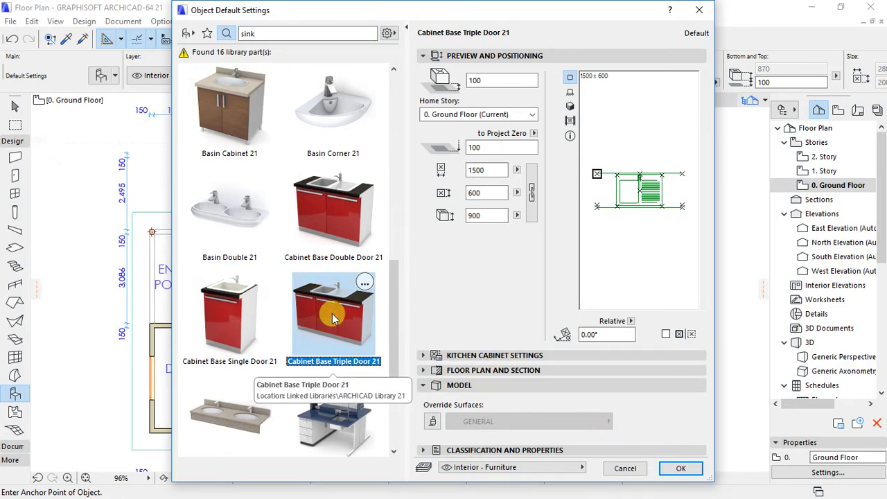
# Set the sink cabinet's bottom offset to the home story to 0 and accept the object settings.
pyautogui.click(490, 79)
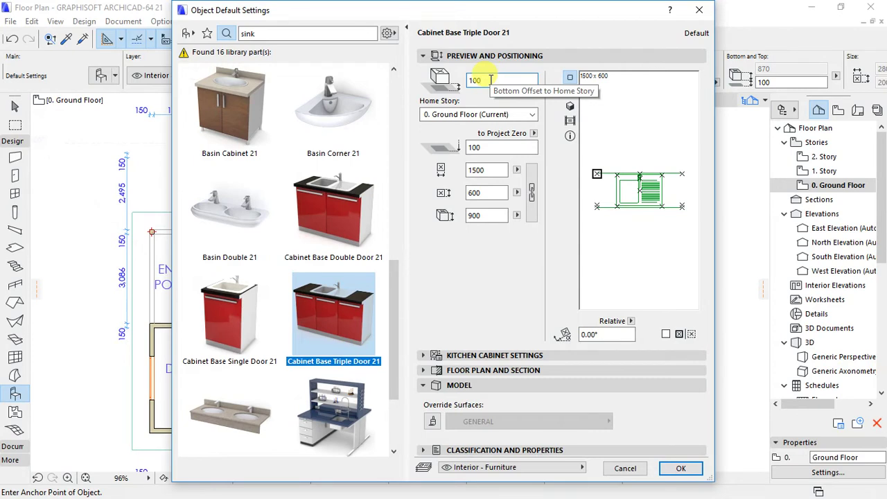
pyautogui.moveTo(490, 80); pyautogui.dragTo(476, 81)
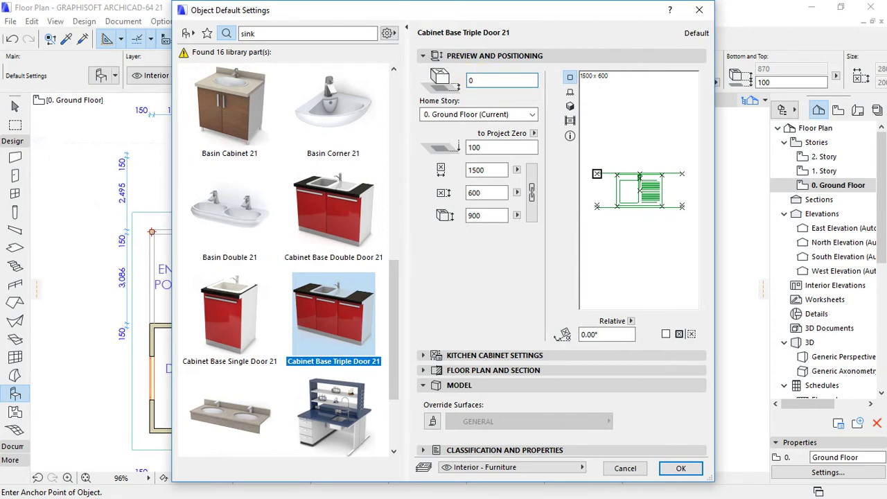
pyautogui.write('0')
pyautogui.click(513, 175)
pyautogui.click(677, 469)
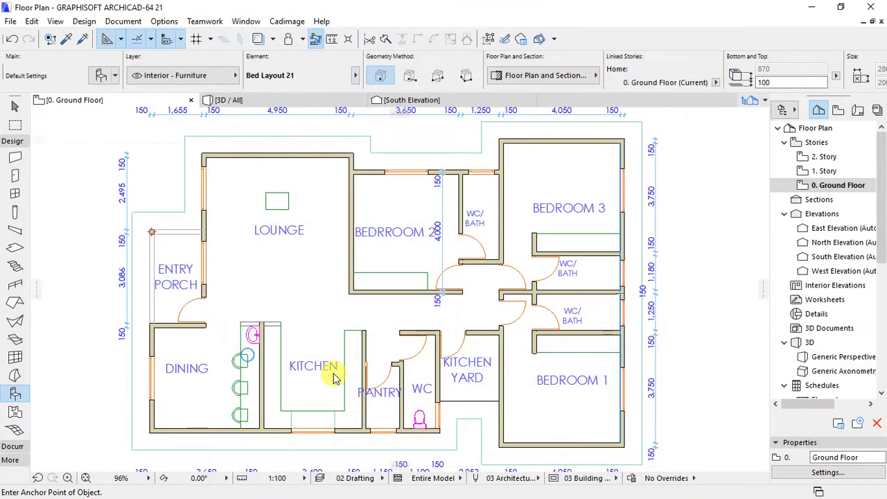
# Place the Cabinet Base Triple Door 21 sink cabinet near the kitchen's window on the floor plan.
pyautogui.scroll(-2, 334, 337)
pyautogui.scroll(5, 344, 352)
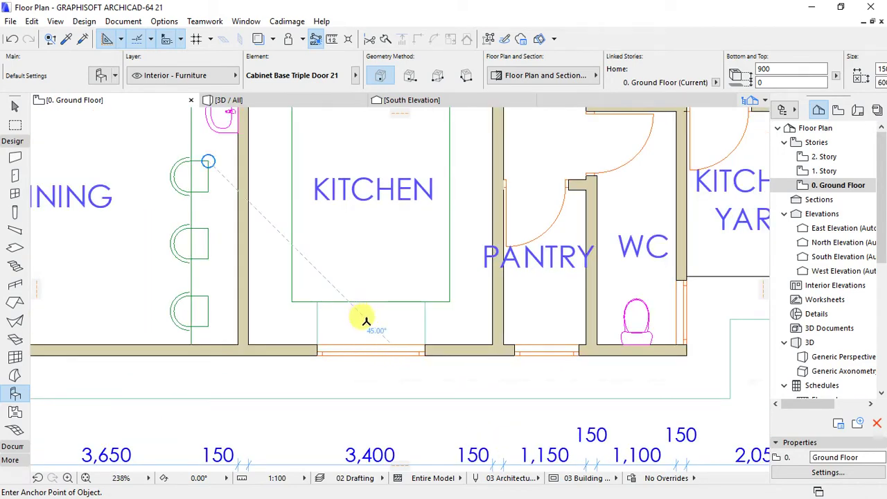
pyautogui.click(367, 318)
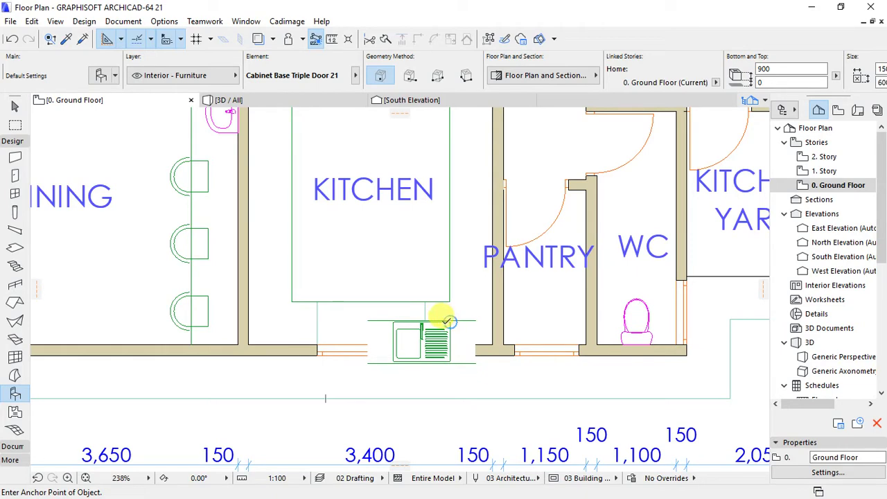
# Move the sink cabinet by its lower-left corner to the inner left corner of the kitchen window opening, then deselect it.
pyautogui.scroll(3, 423, 338)
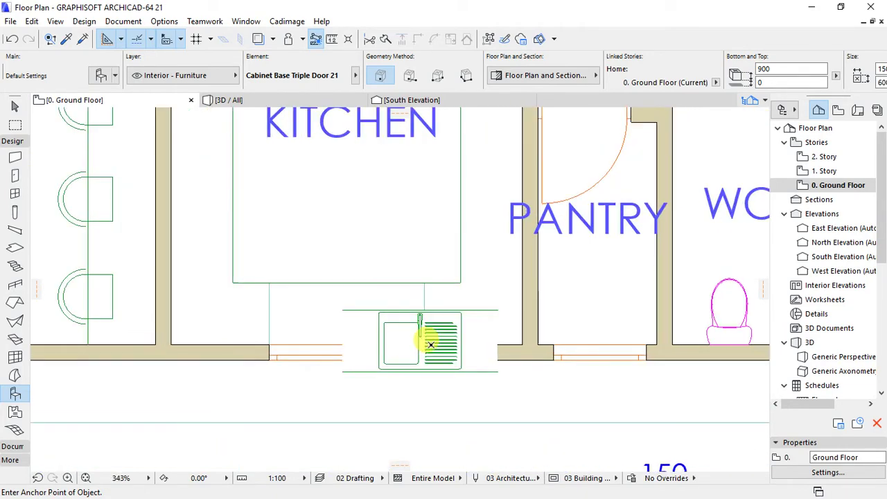
pyautogui.scroll(-3, 447, 364)
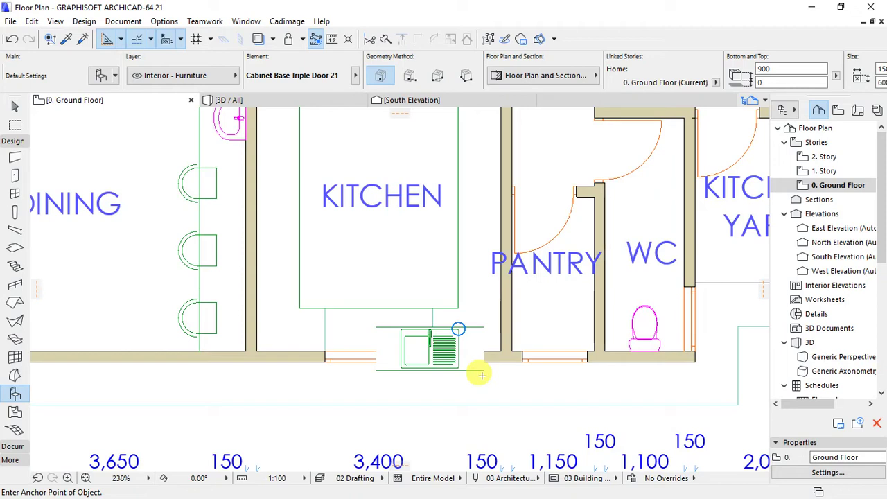
pyautogui.click(474, 366)
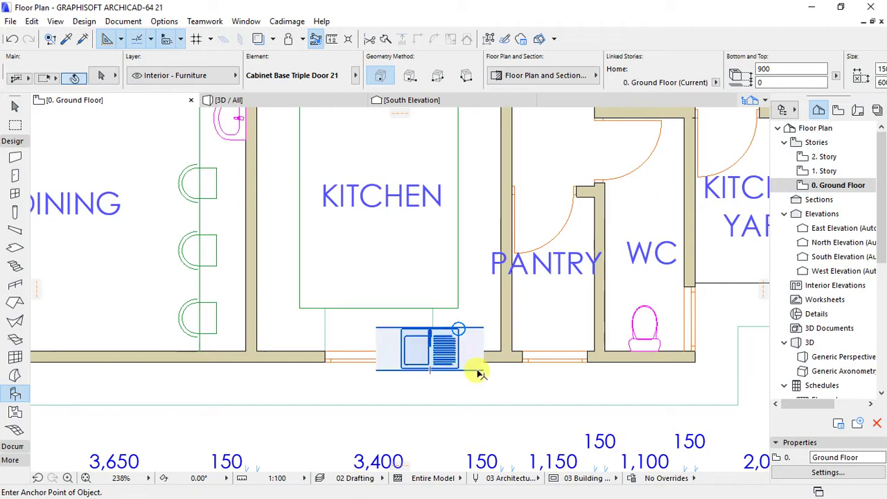
pyautogui.hotkey('ctrl', 'd')
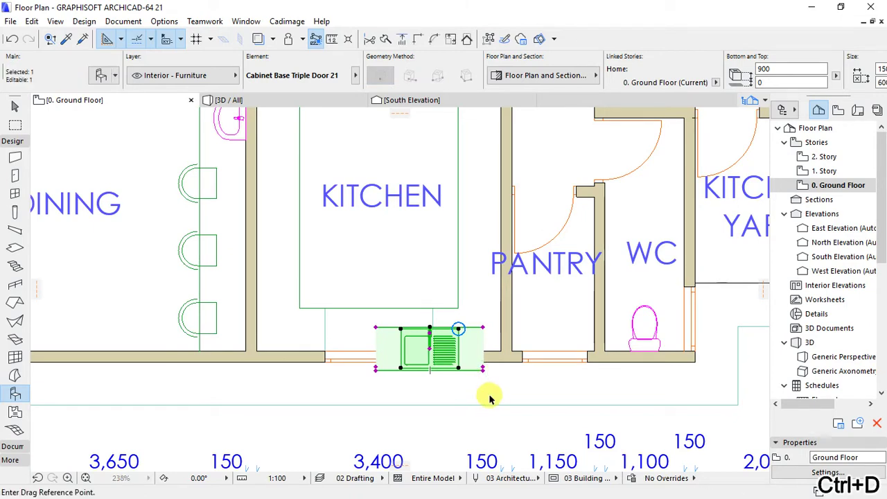
pyautogui.scroll(3, 337, 361)
pyautogui.click(432, 380)
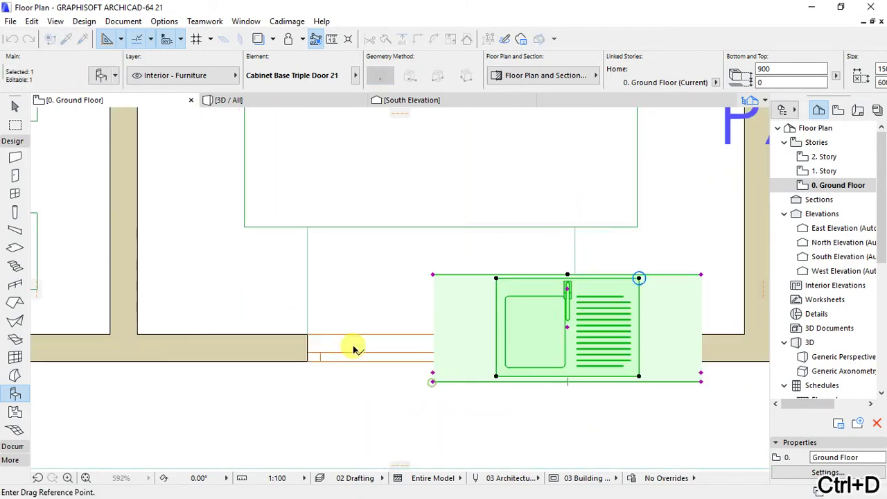
pyautogui.click(309, 334)
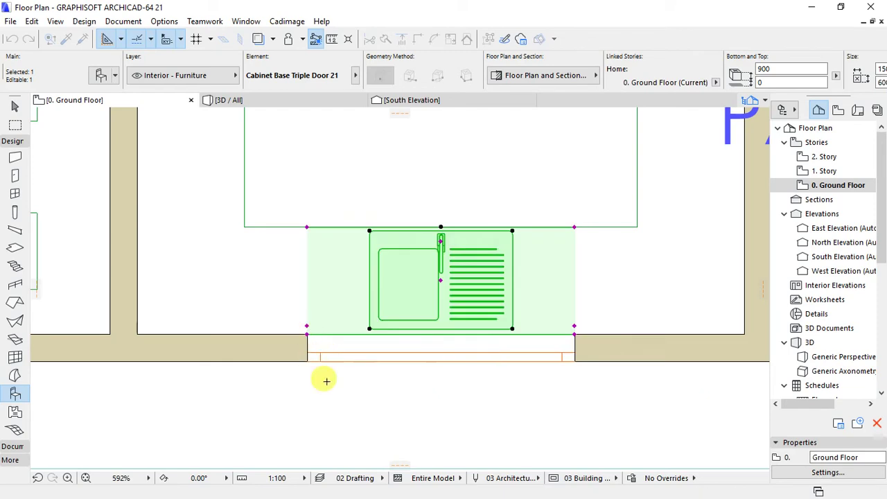
pyautogui.scroll(-6, 323, 378)
pyautogui.press('Escape')
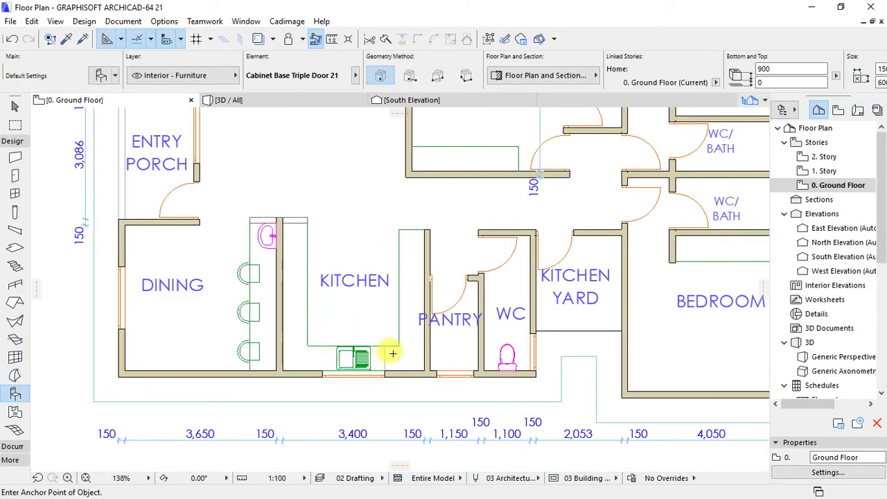
# Open the Object tool's default settings and search the library for "dining".
pyautogui.scroll(1, 386, 353)
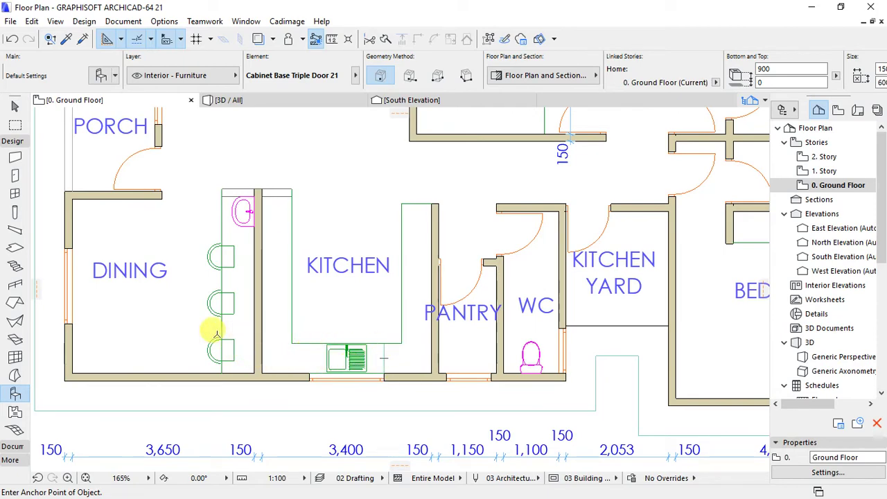
pyautogui.scroll(-2, 395, 356)
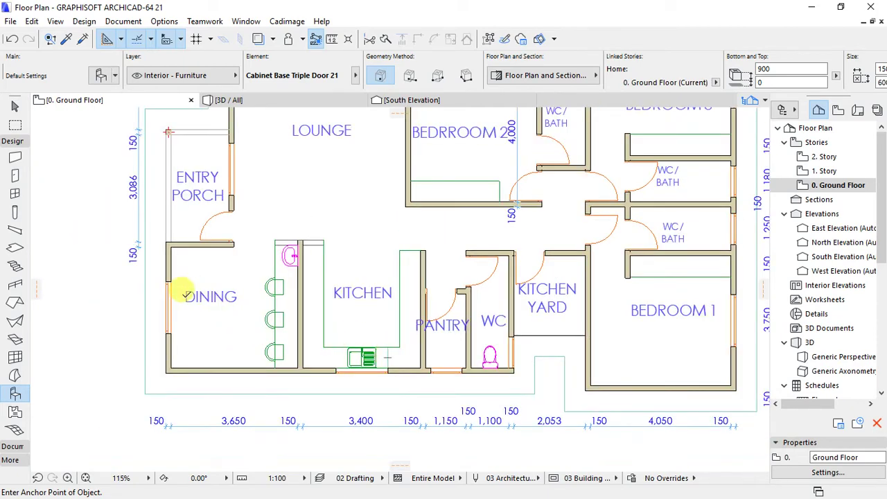
pyautogui.scroll(3, 187, 298)
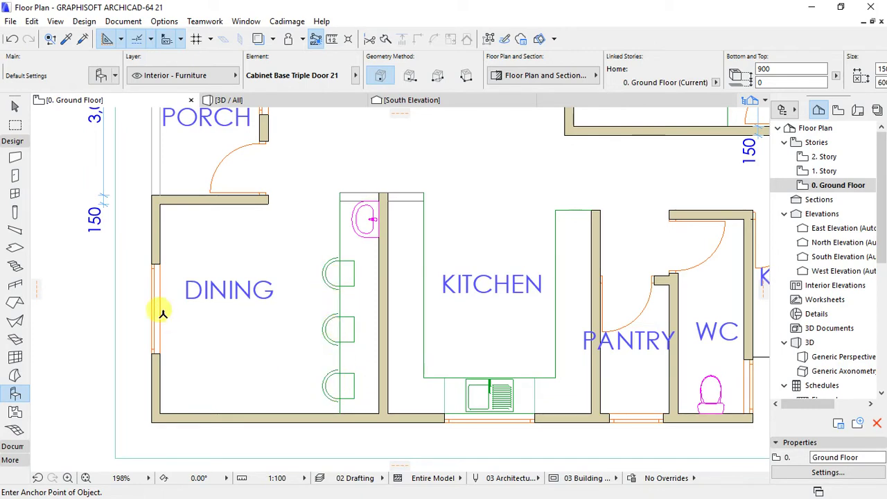
pyautogui.scroll(1, 157, 303)
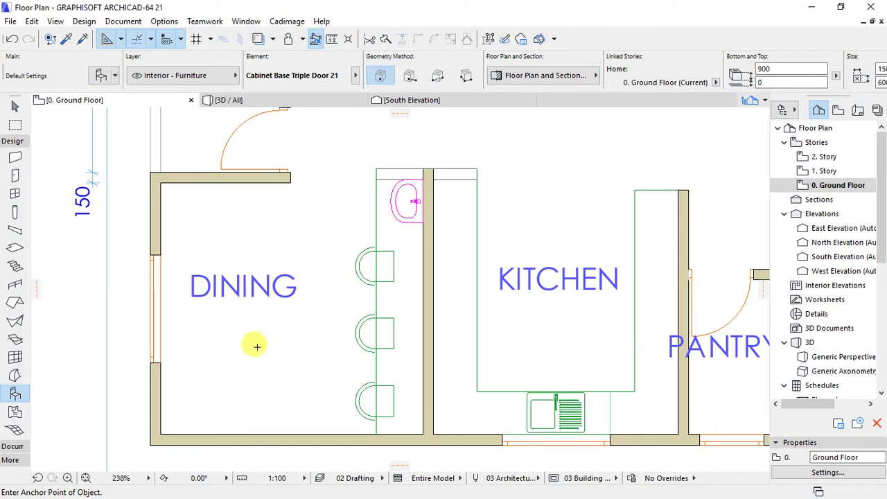
pyautogui.click(97, 75)
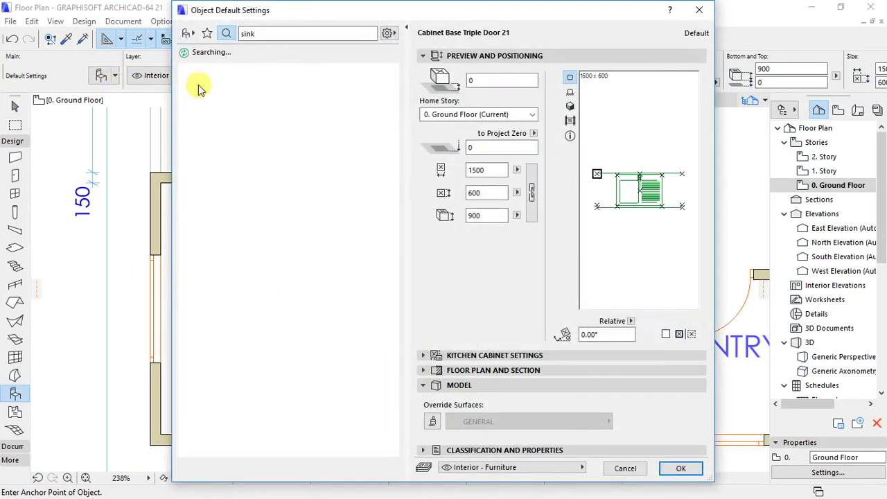
pyautogui.press('BackSpace')
pyautogui.press('BackSpace')
pyautogui.press('BackSpace')
pyautogui.press('BackSpace')
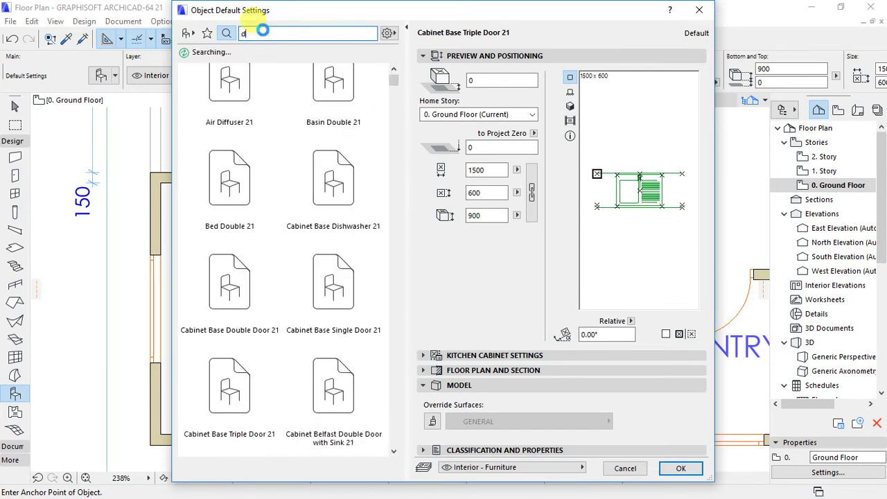
pyautogui.write('dinn')
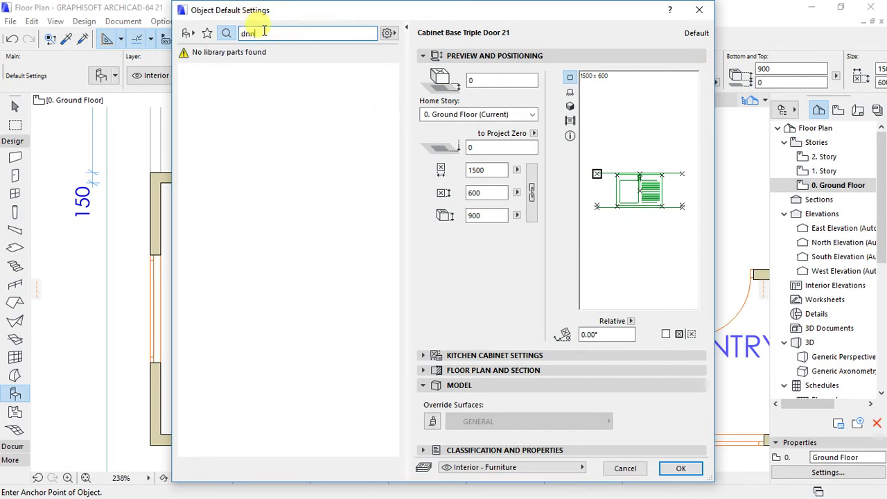
pyautogui.press('BackSpace')
pyautogui.press('BackSpace')
pyautogui.write('inning')
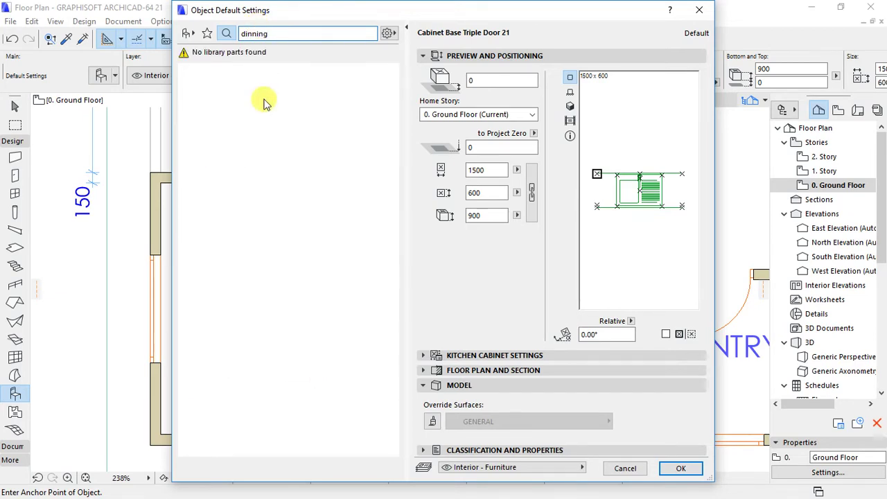
pyautogui.press('BackSpace')
pyautogui.press('BackSpace')
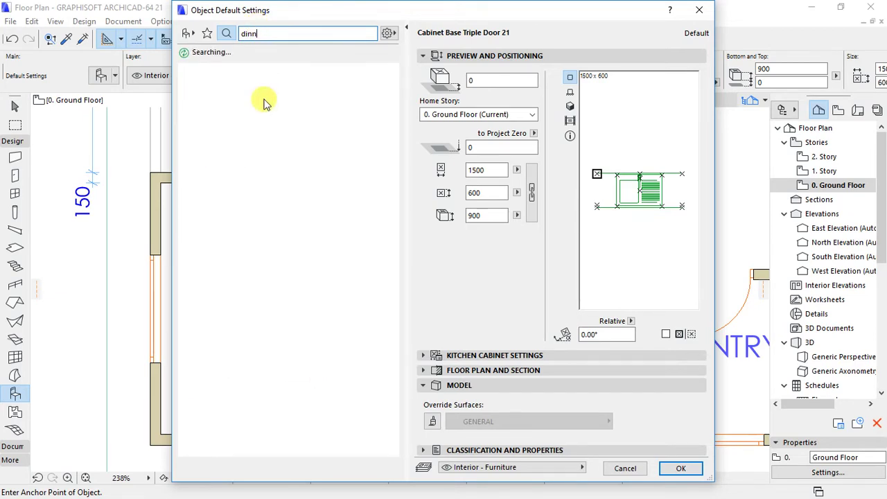
pyautogui.press('BackSpace')
pyautogui.press('BackSpace')
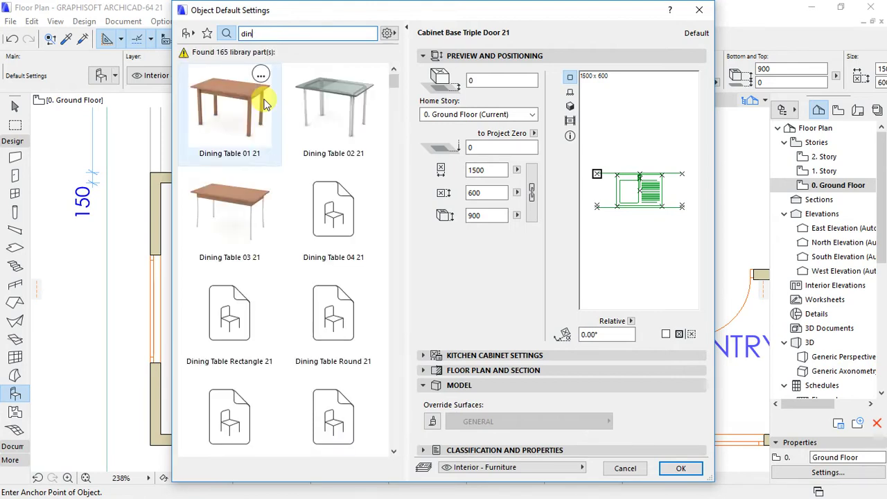
pyautogui.write('ing')
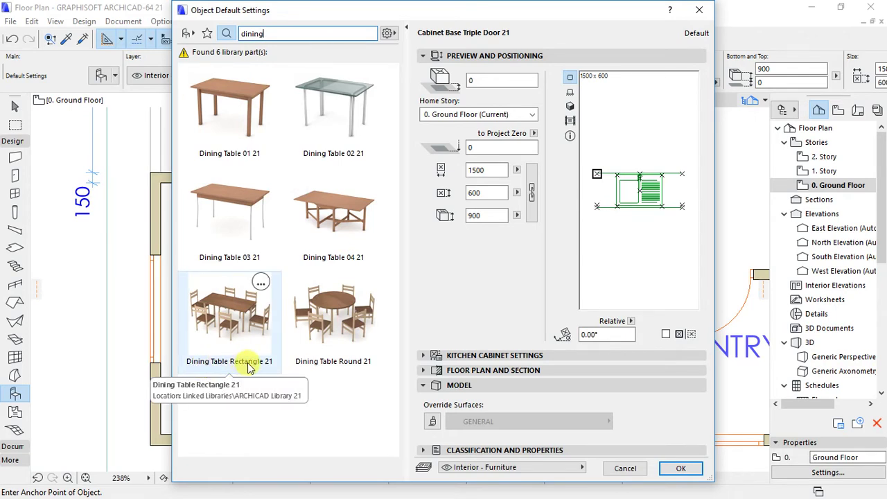
# Choose Dining Table Rectangle 21 and place it in the lower part of the dining room.
pyautogui.click(226, 325)
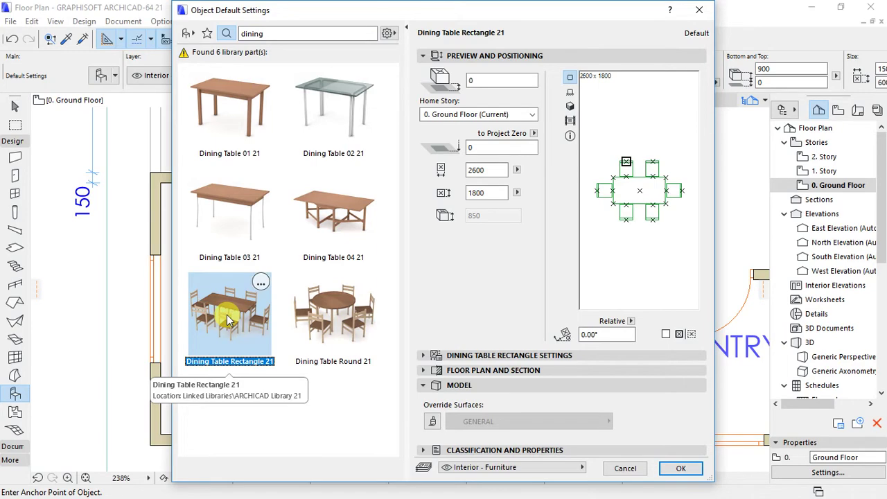
pyautogui.click(669, 467)
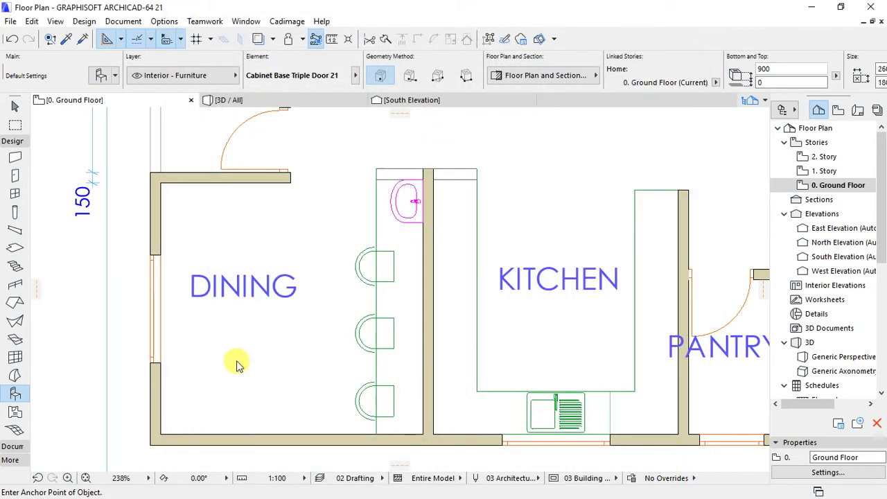
pyautogui.click(258, 300)
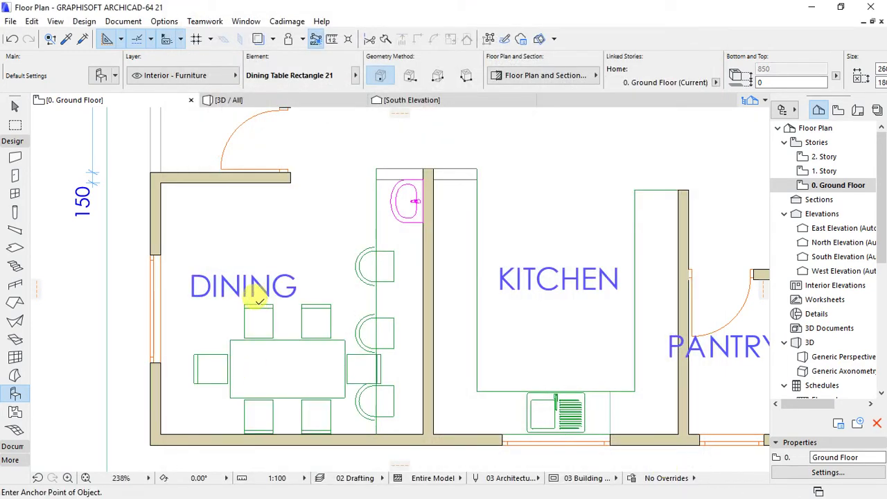
# Rotate the dining table set 90° counterclockwise about its left-hand chair so its long side runs vertically on the plan.
pyautogui.keyDown('shift'); pyautogui.click(288, 366); pyautogui.keyUp('shift')
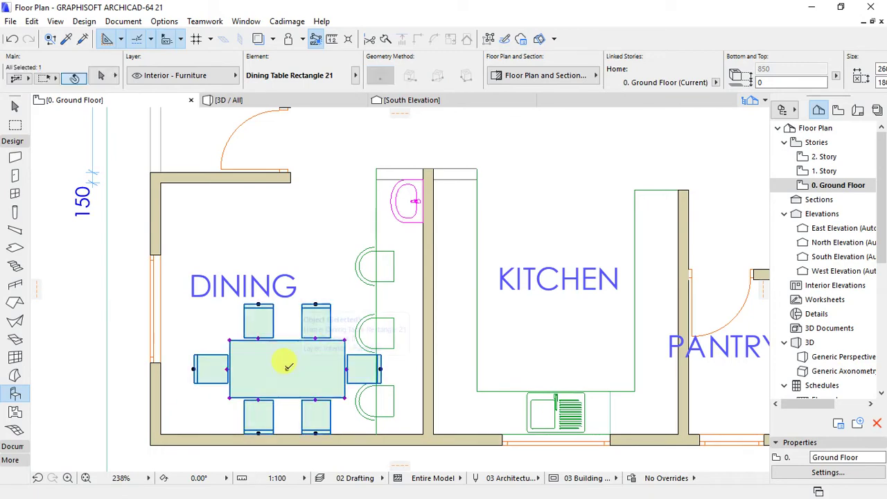
pyautogui.hotkey('ctrl', 'e')
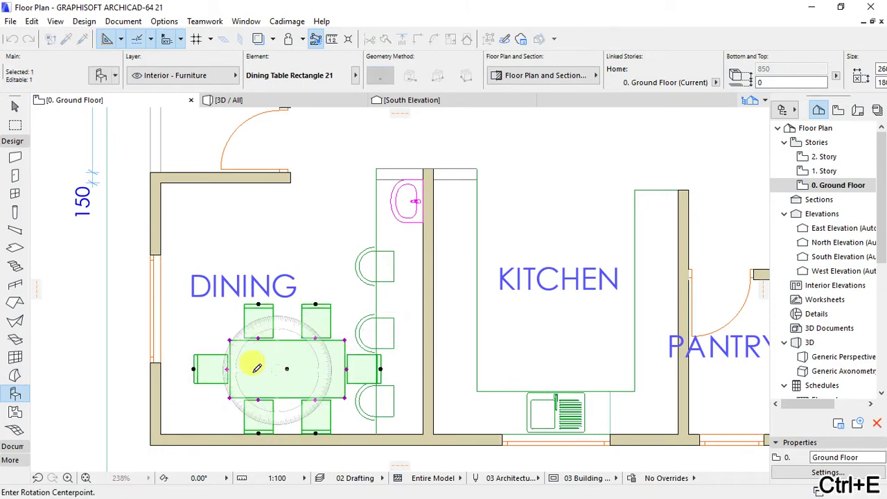
pyautogui.click(194, 369)
pyautogui.click(381, 368)
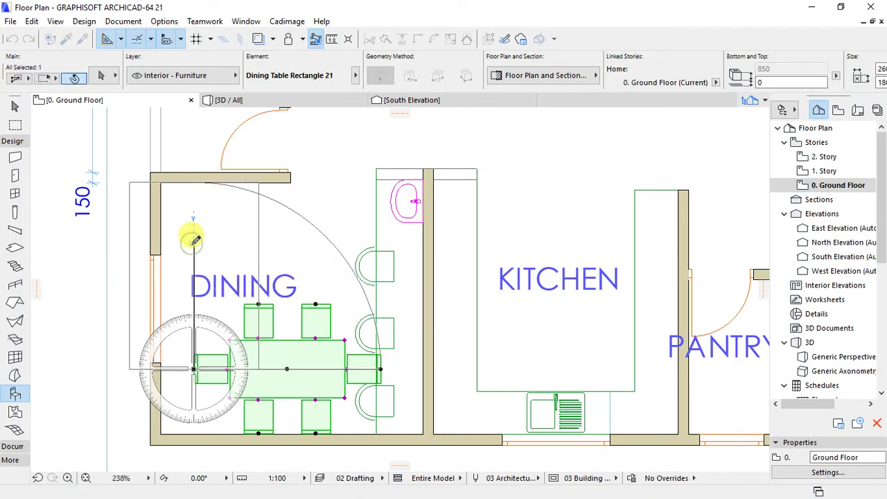
pyautogui.click(192, 238)
# Move the rotated dining table set by its center about 971 mm down and to the right, clear of the walls, and deselect it.
pyautogui.hotkey('ctrl', 'd')
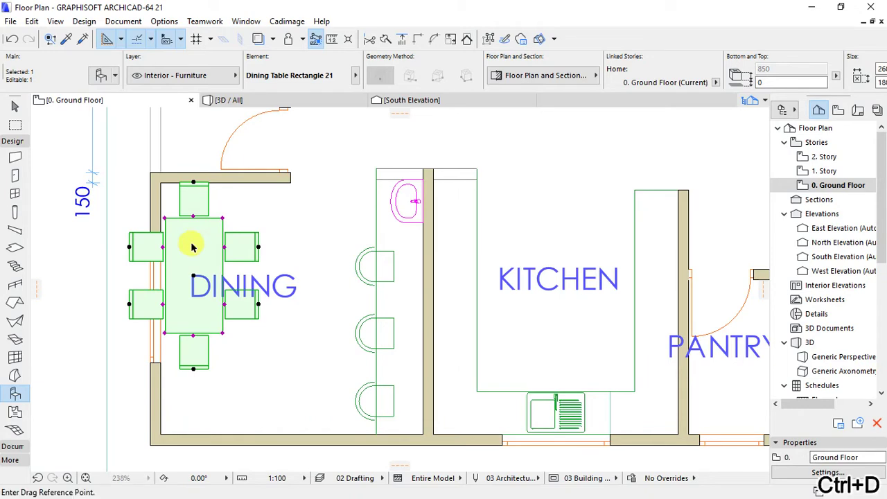
pyautogui.click(193, 276)
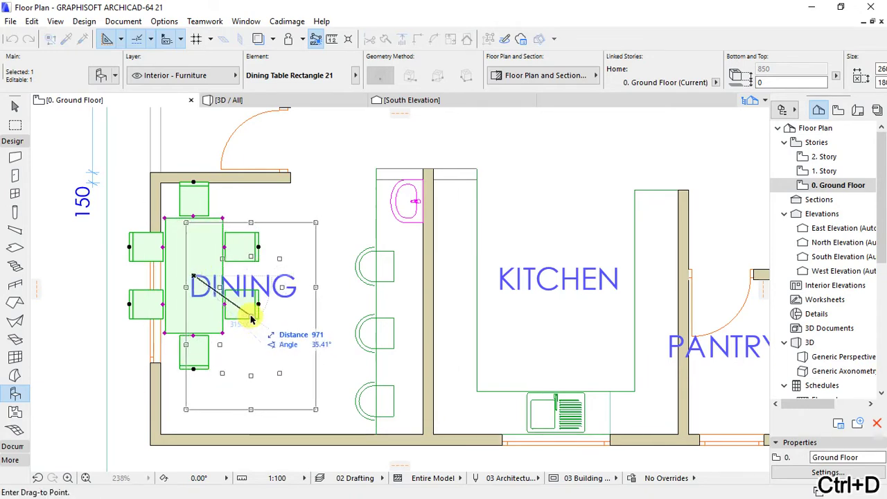
pyautogui.click(250, 315)
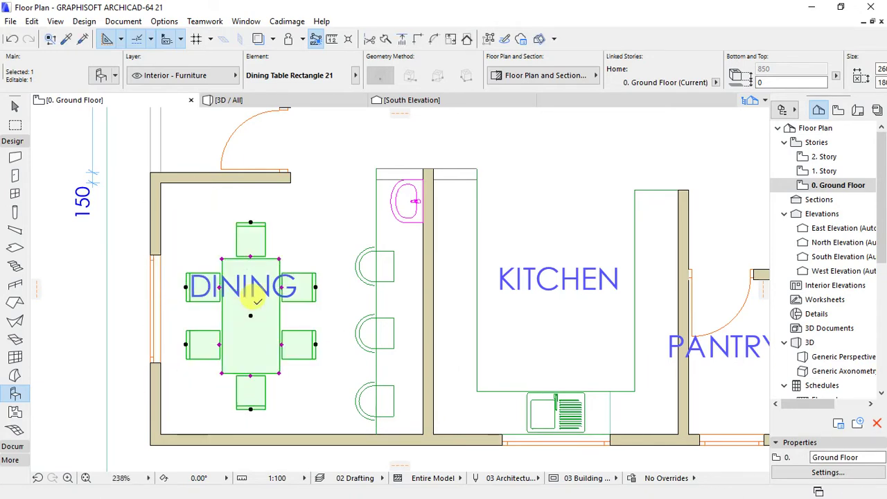
pyautogui.press('Escape')
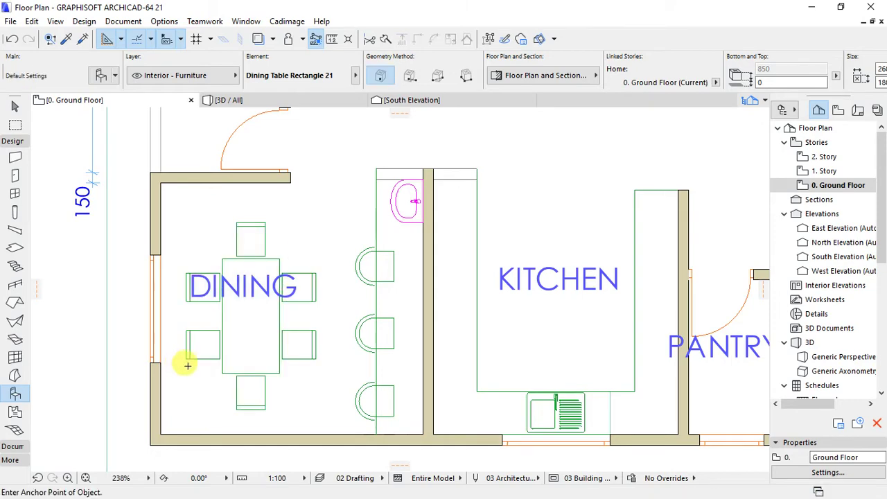
pyautogui.scroll(-3, 193, 390)
pyautogui.scroll(-2, 196, 391)
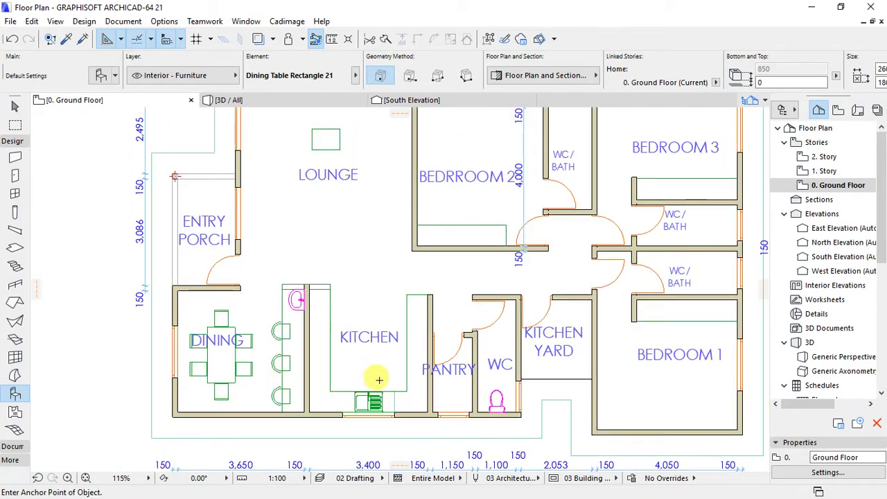
pyautogui.scroll(3, 291, 382)
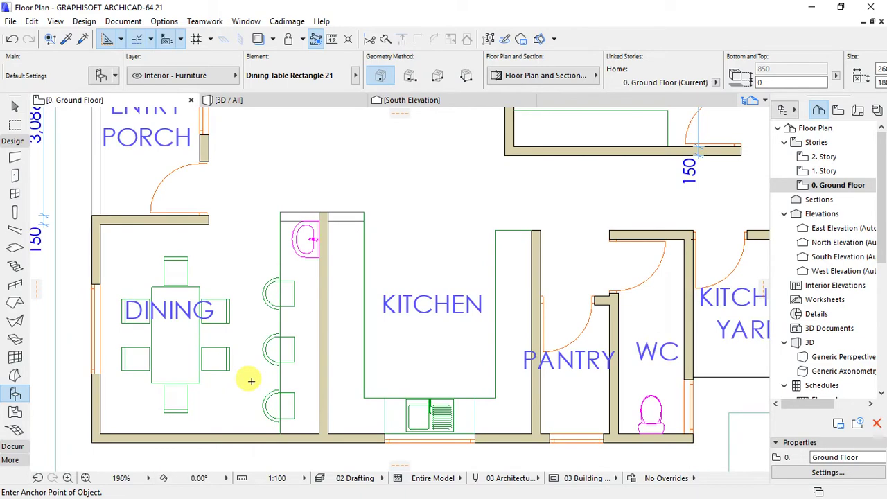
# Open the Object tool's default settings and search the library for "table".
pyautogui.scroll(-5, 232, 391)
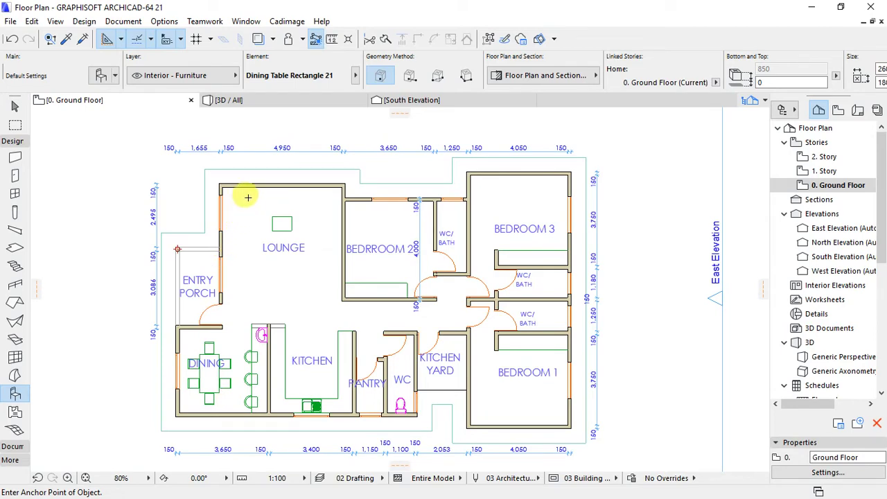
pyautogui.scroll(4, 247, 198)
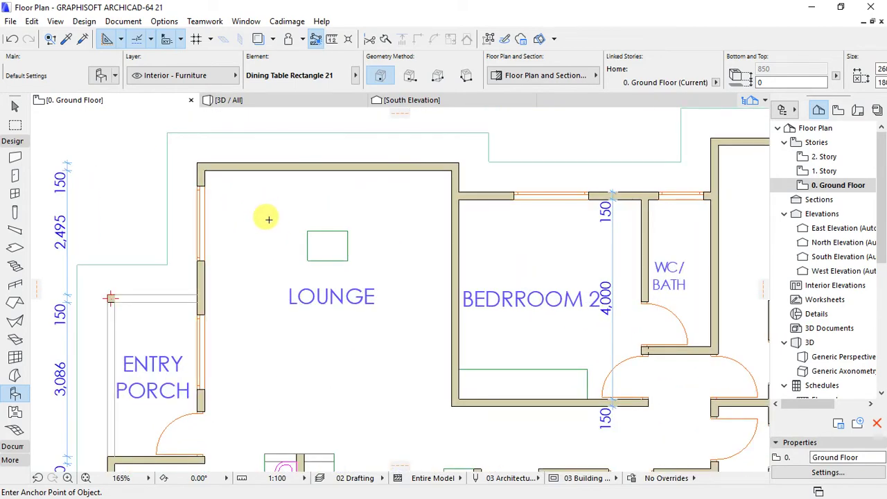
pyautogui.scroll(2, 268, 219)
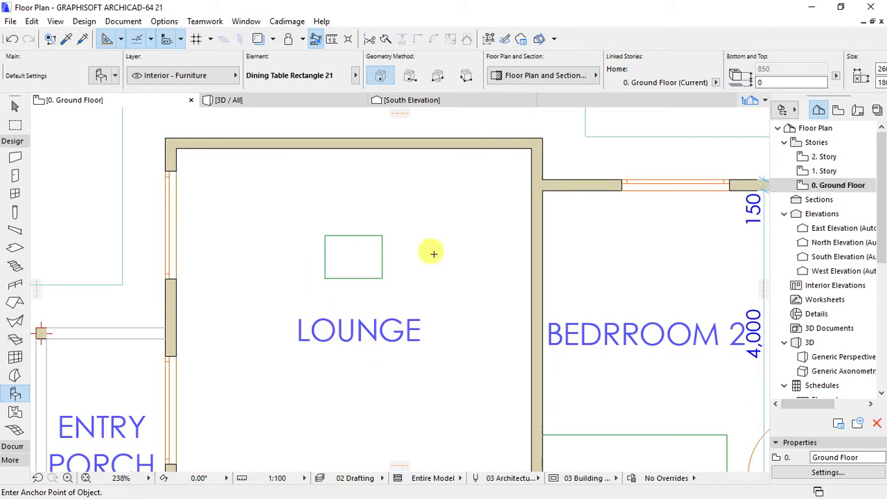
pyautogui.scroll(-1, 428, 189)
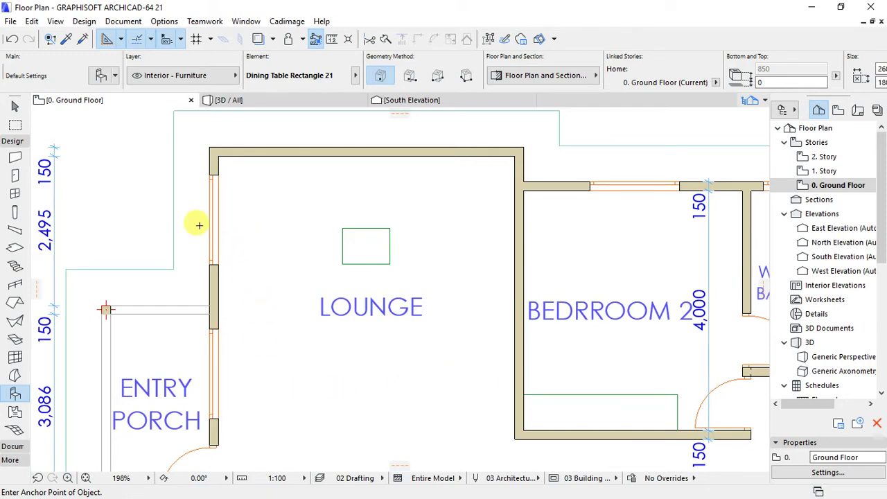
pyautogui.click(97, 75)
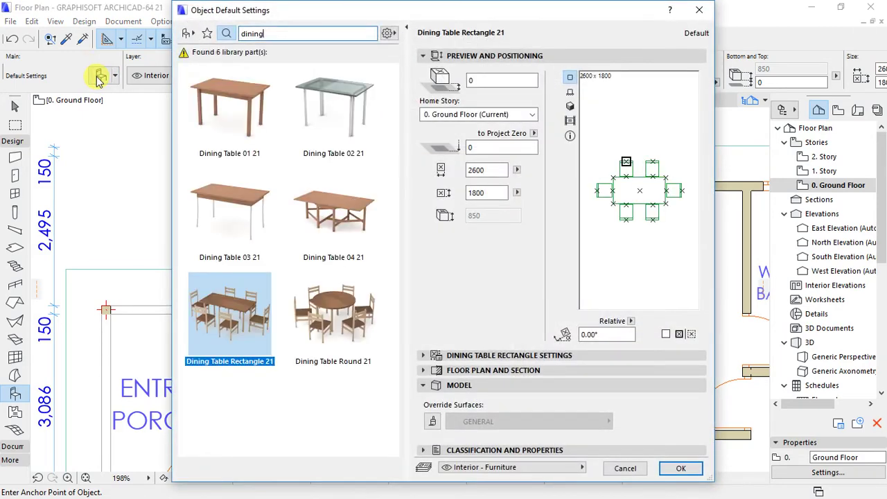
pyautogui.moveTo(275, 33); pyautogui.dragTo(238, 33)
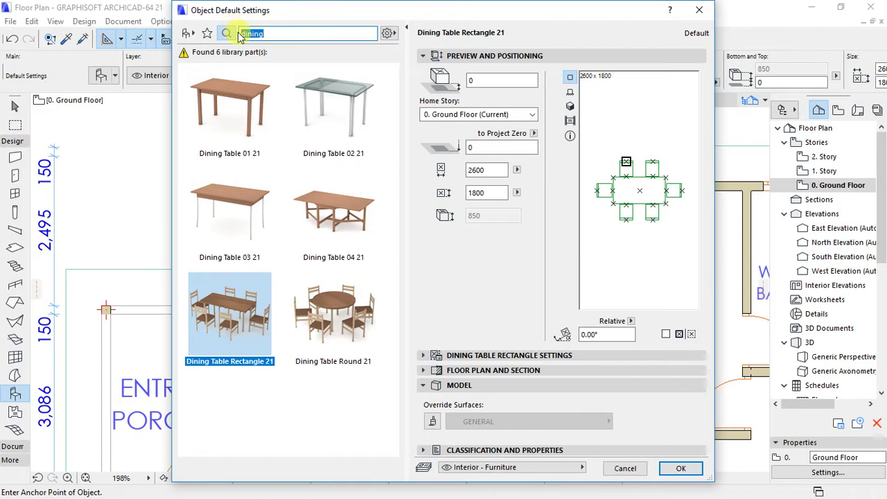
pyautogui.write('table')
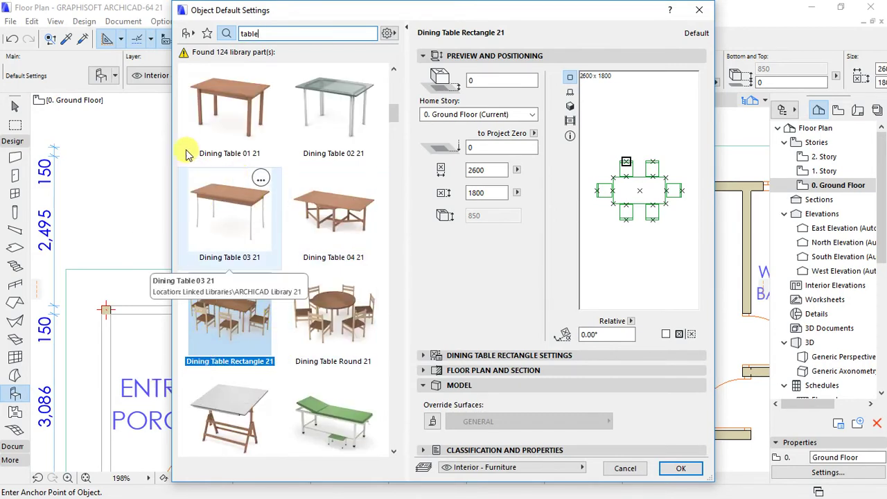
# Look through the table search results for a coffee-style table that suits the lounge.
pyautogui.click(392, 451)
pyautogui.click(392, 452)
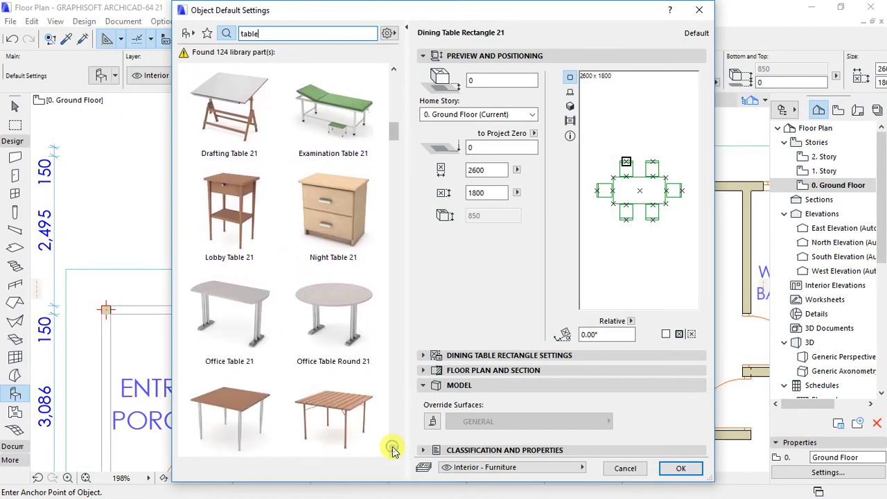
pyautogui.click(392, 451)
pyautogui.click(393, 451)
pyautogui.click(392, 451)
pyautogui.click(393, 451)
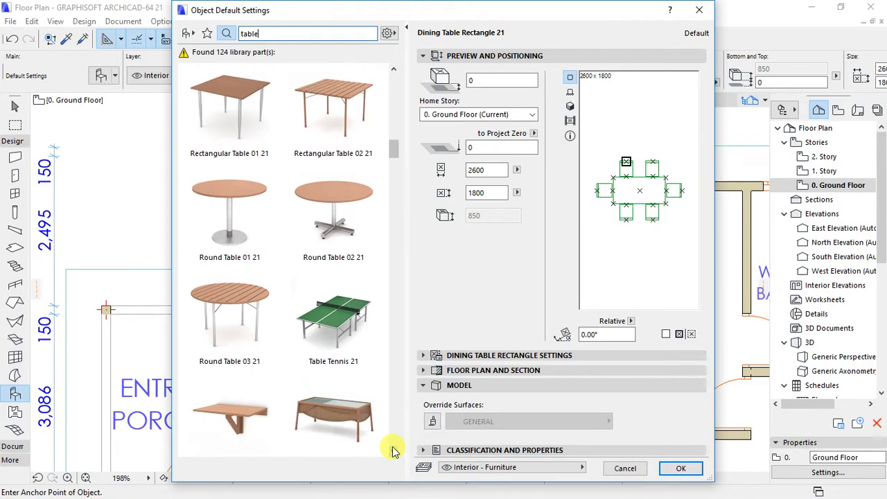
pyautogui.click(392, 451)
pyautogui.click(392, 451)
pyautogui.click(393, 451)
pyautogui.click(392, 452)
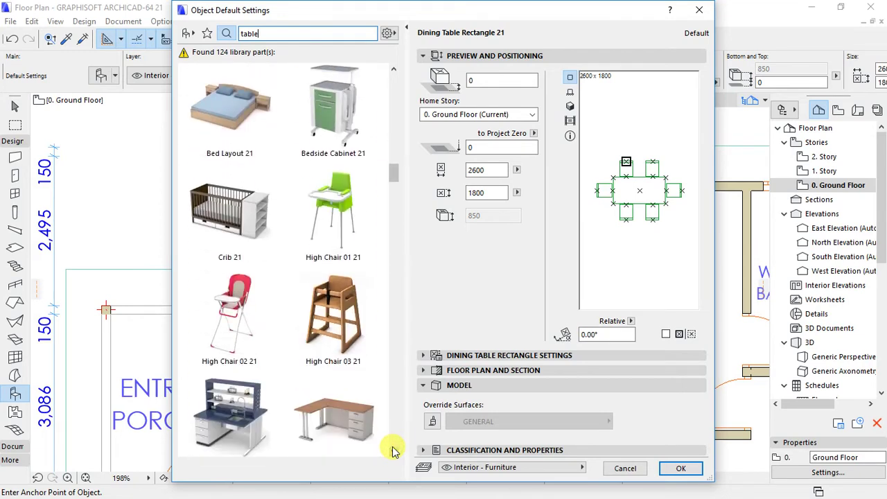
pyautogui.click(393, 451)
pyautogui.click(392, 451)
pyautogui.click(393, 451)
pyautogui.click(392, 451)
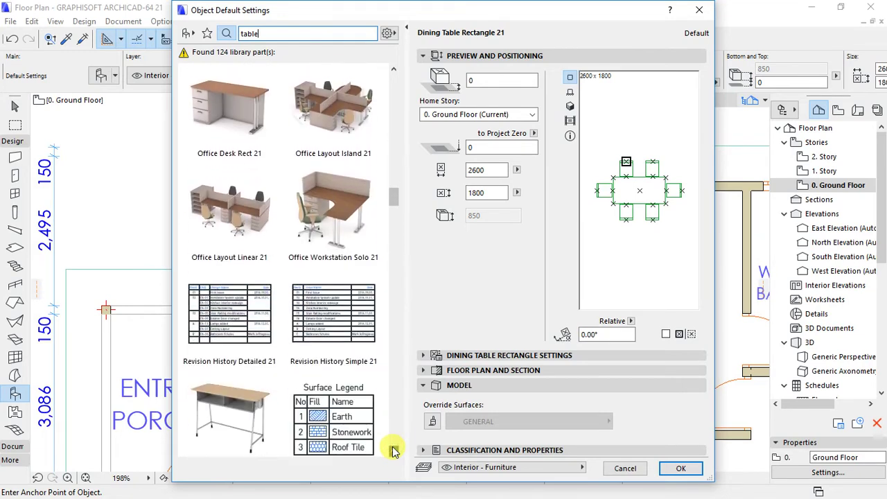
pyautogui.click(392, 451)
pyautogui.click(392, 451)
pyautogui.click(392, 451)
pyautogui.click(393, 451)
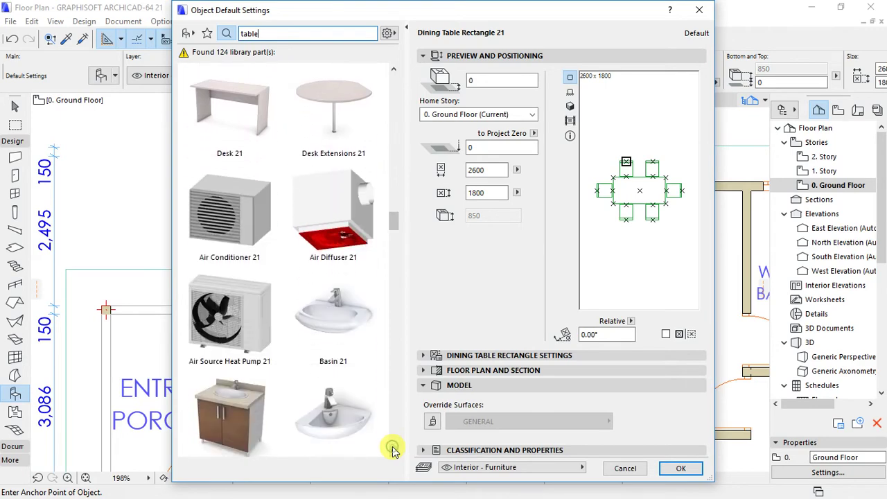
pyautogui.moveTo(393, 222); pyautogui.dragTo(391, 103)
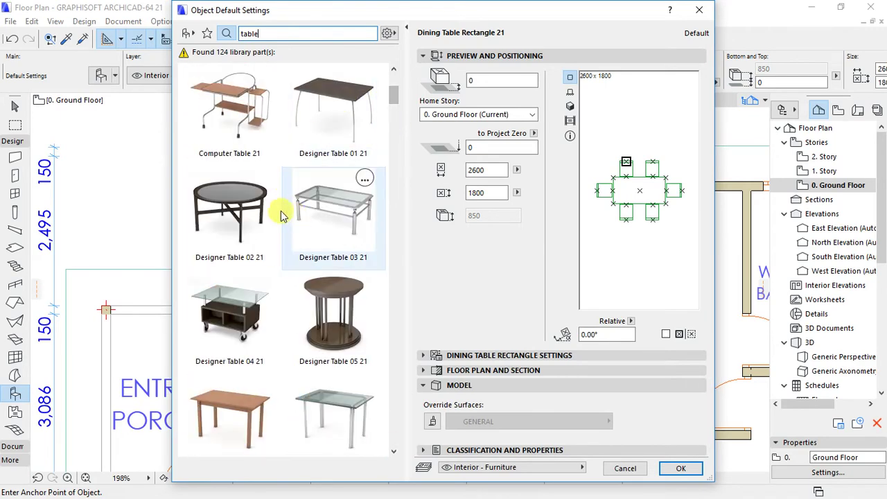
# Choose Designer Table 03 21 and place it in the lounge just below the room label.
pyautogui.click(316, 236)
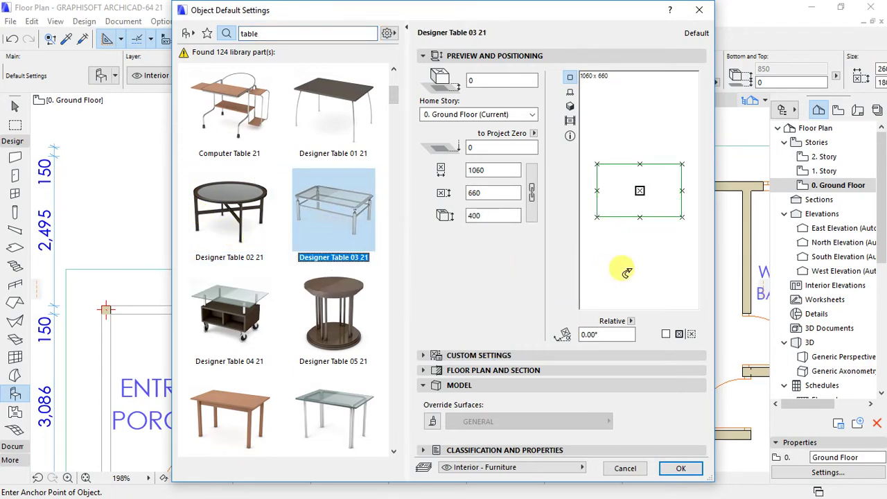
pyautogui.click(677, 469)
pyautogui.scroll(1, 341, 212)
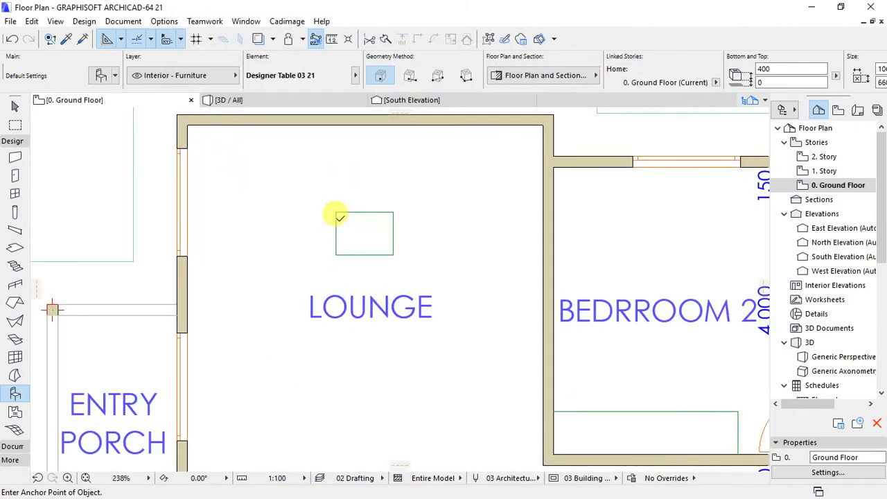
pyautogui.scroll(-3, 339, 272)
pyautogui.click(351, 279)
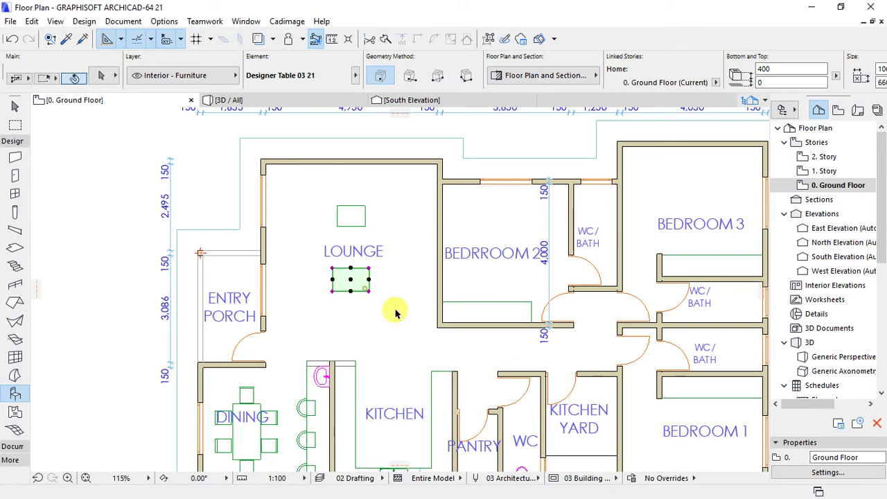
# Rotate the designer table 90° counterclockwise about the midpoint of its left edge so its long side runs vertically.
pyautogui.hotkey('ctrl', 'e')
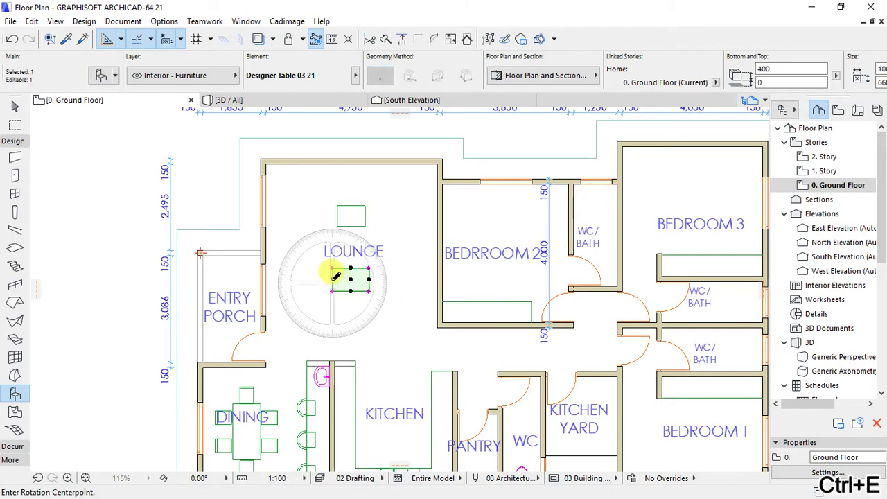
pyautogui.click(333, 280)
pyautogui.click(372, 278)
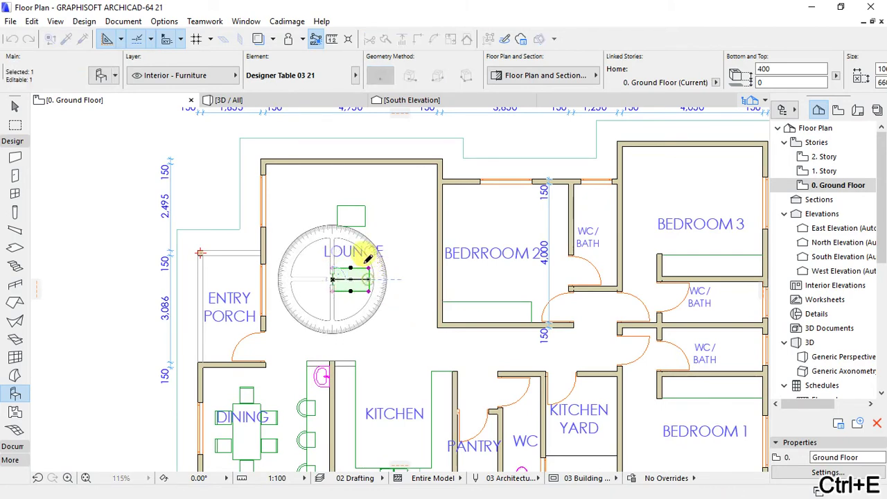
pyautogui.click(333, 233)
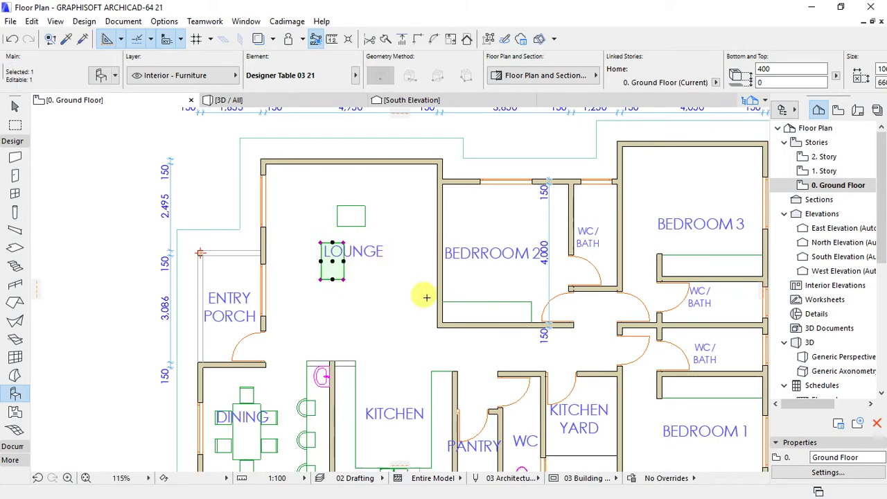
# Move the designer table by its top-edge midpoint to sit centered a short gap below the small rectangle in the lounge, and deselect it.
pyautogui.hotkey('ctrl', 'd')
pyautogui.scroll(6, 337, 251)
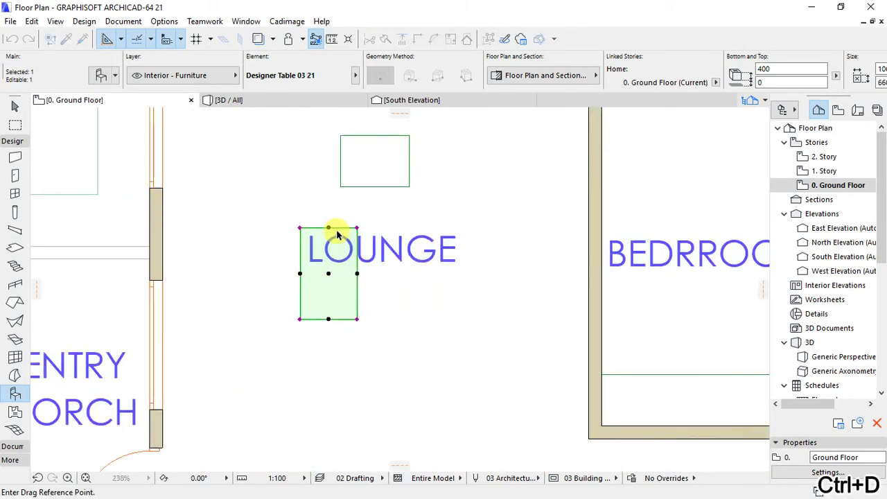
pyautogui.click(322, 226)
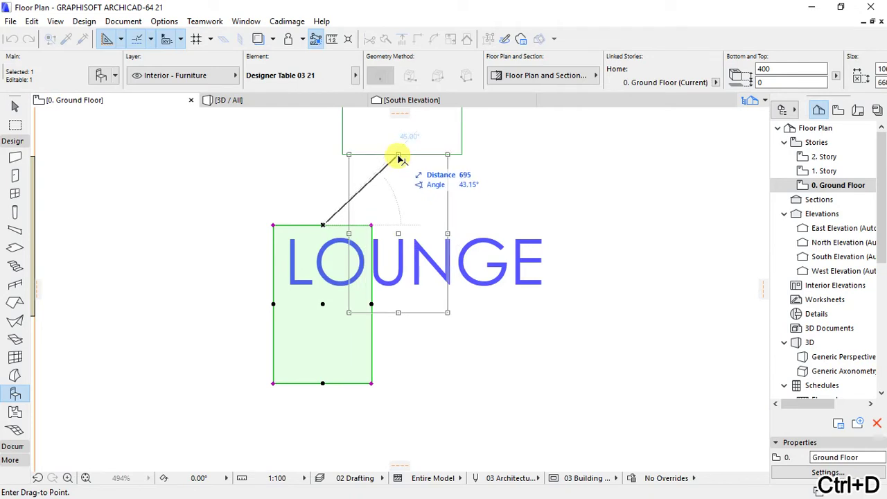
pyautogui.click(399, 208)
pyautogui.press('Escape')
pyautogui.scroll(-7, 316, 298)
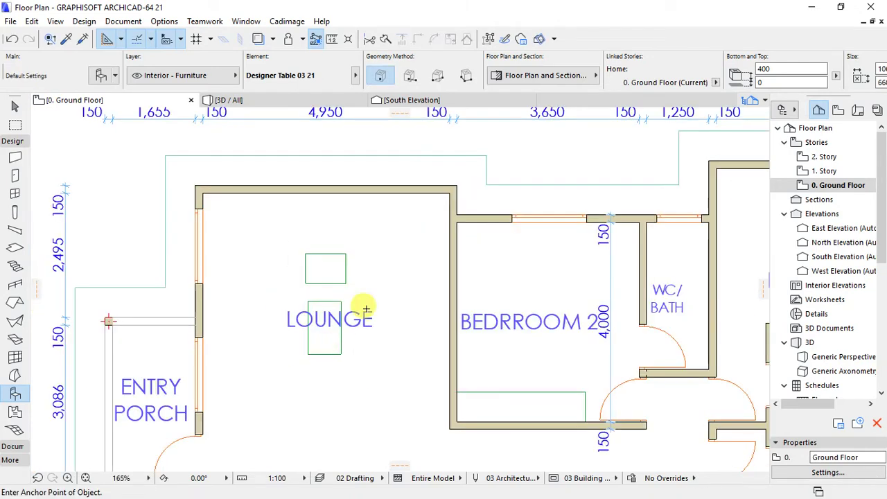
# Search the object library for "sofa", choose Sofa 21 and place it in the lounge's upper-right area, across the Bedroom 2 wall.
pyautogui.click(101, 75)
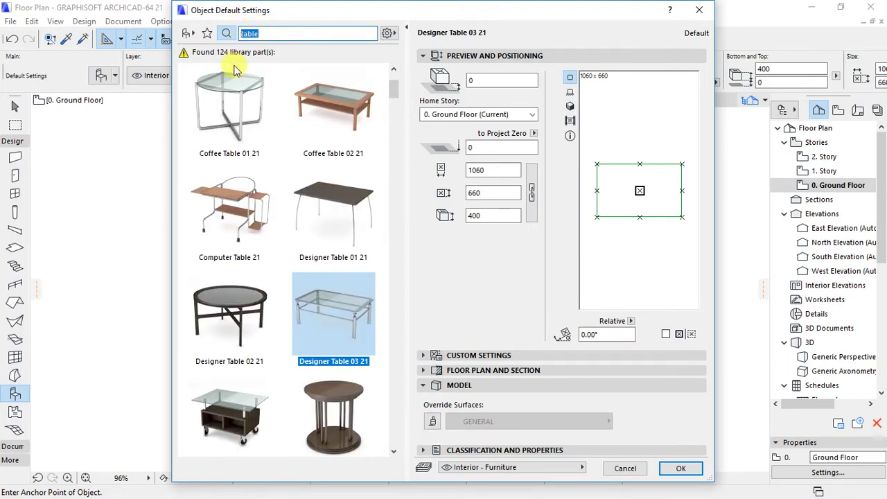
pyautogui.write('sofa')
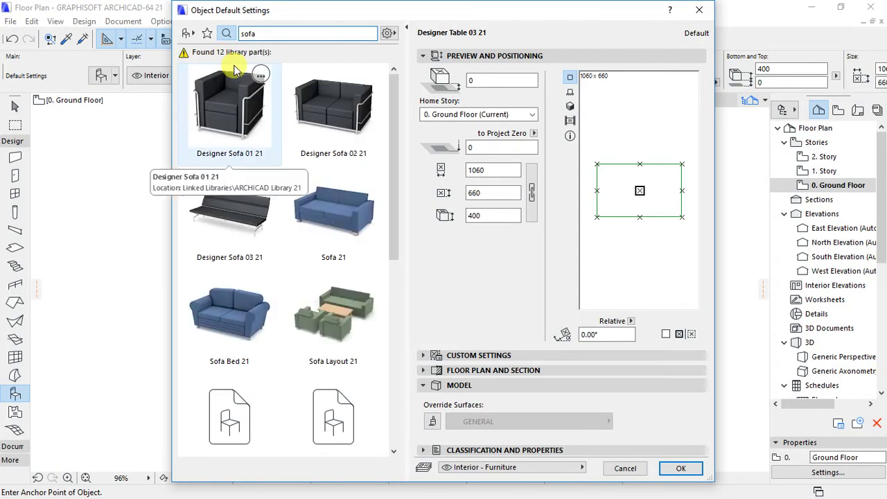
pyautogui.click(328, 215)
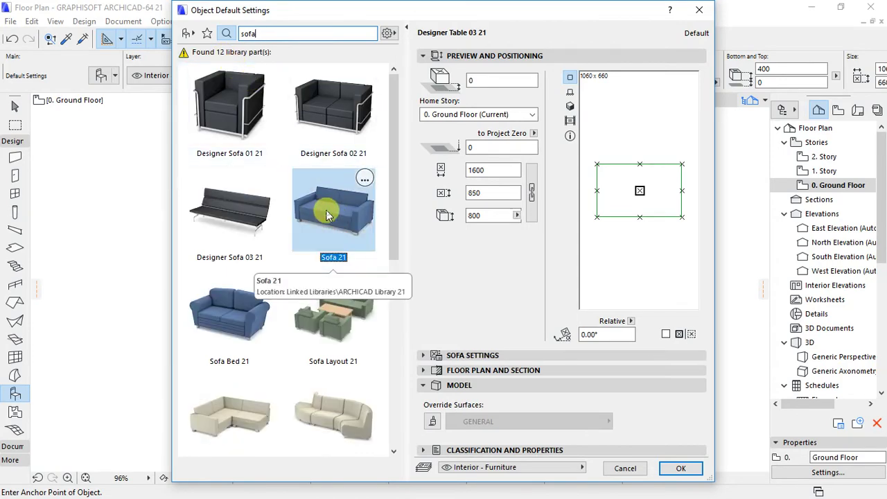
pyautogui.click(676, 469)
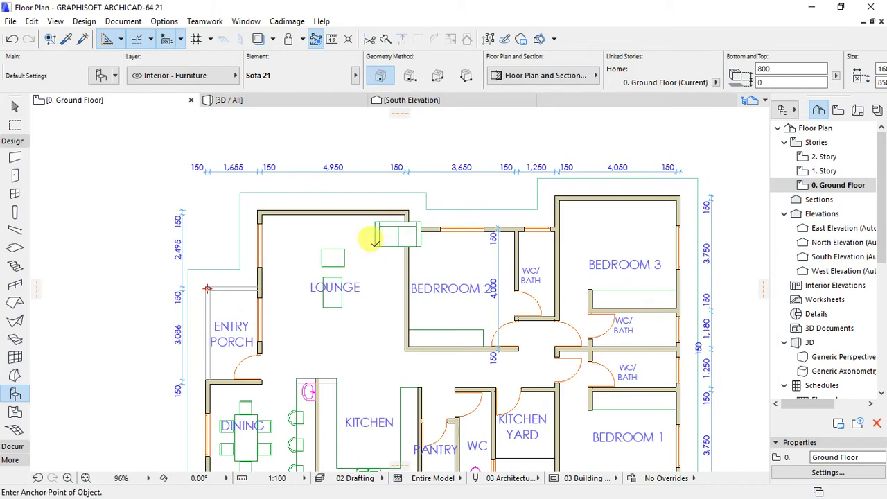
pyautogui.click(375, 242)
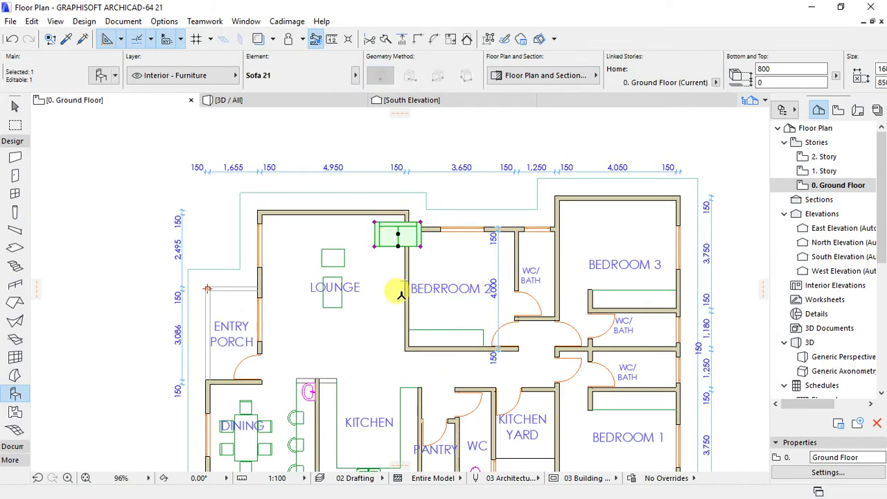
# Rotate the sofa 180° about the midpoint of its front edge so its back faces down the plan.
pyautogui.hotkey('ctrl', 'e')
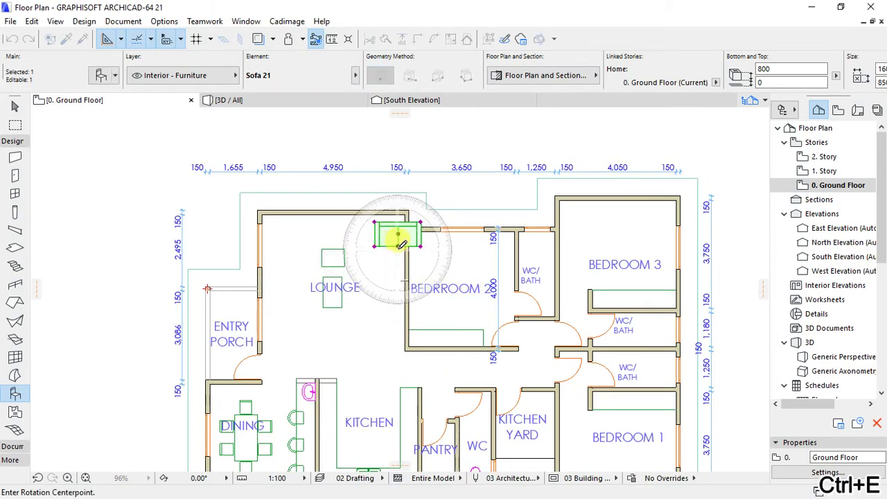
pyautogui.click(399, 247)
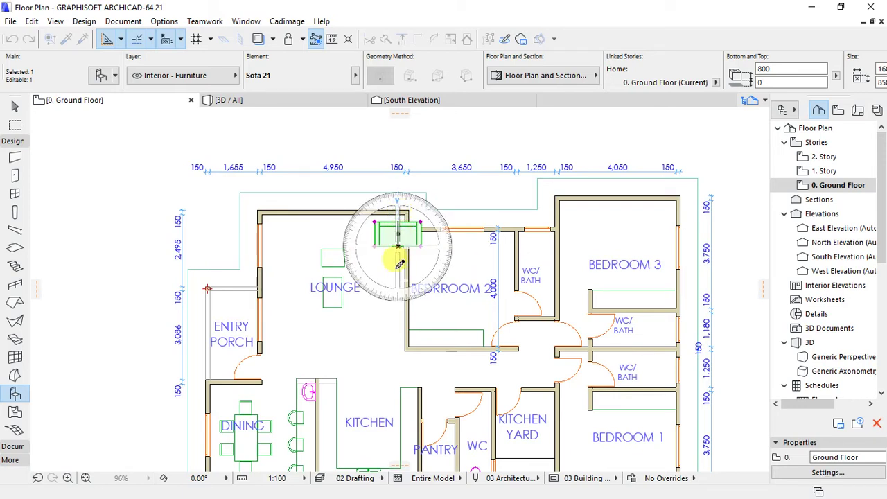
pyautogui.click(397, 219)
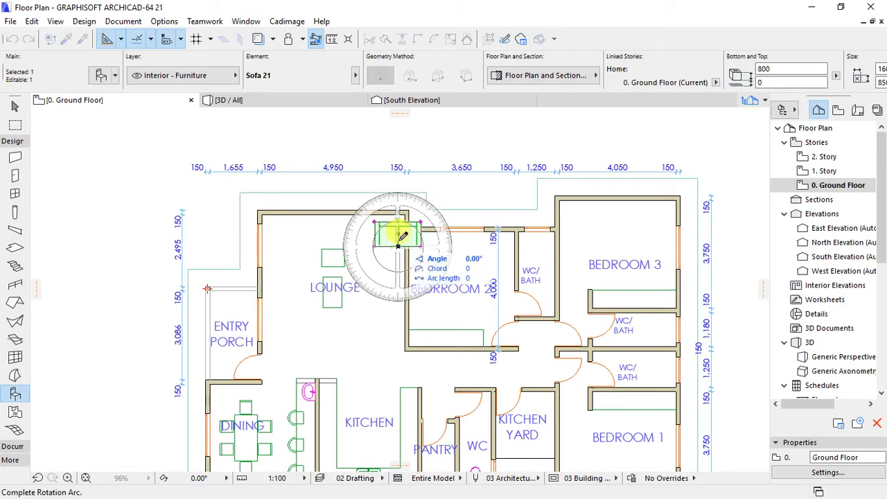
pyautogui.click(394, 277)
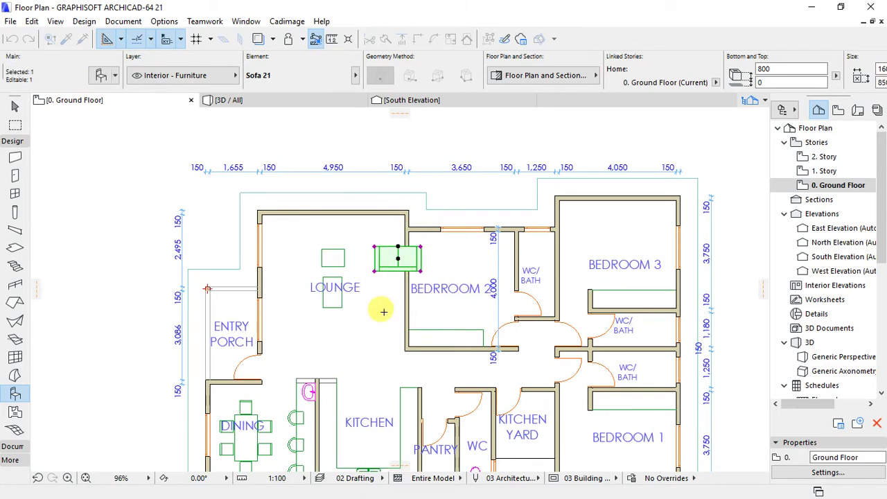
# Rotate the sofa 90° counterclockwise about its lower-left corner so its back faces the Bedroom 2 wall.
pyautogui.hotkey('ctrl', 'e')
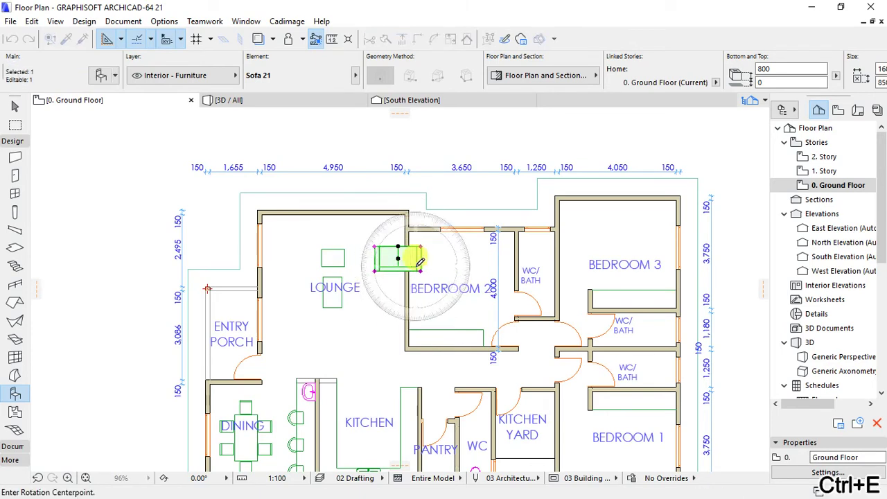
pyautogui.scroll(4, 406, 247)
pyautogui.click(330, 275)
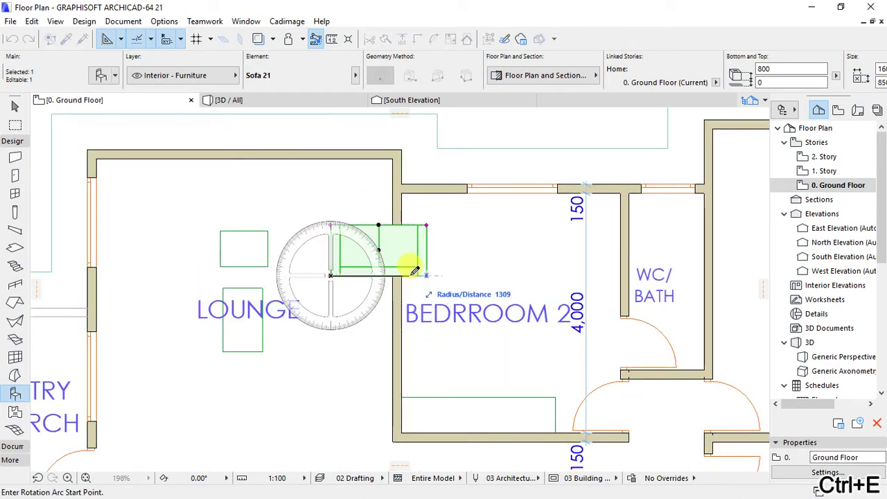
pyautogui.click(426, 276)
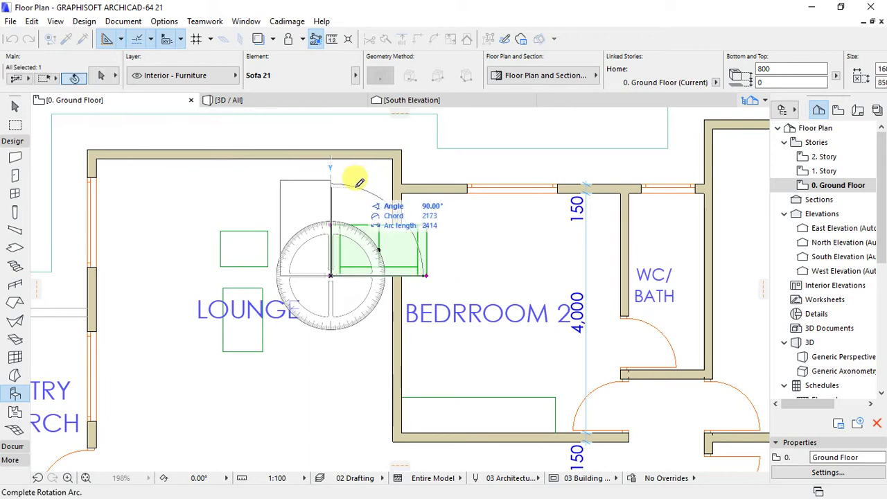
pyautogui.click(350, 177)
# Move the sofa by its lower-right corner toward the Bedroom 2 wall, leaving a small gap between its back and the wall.
pyautogui.hotkey('ctrl', 'd')
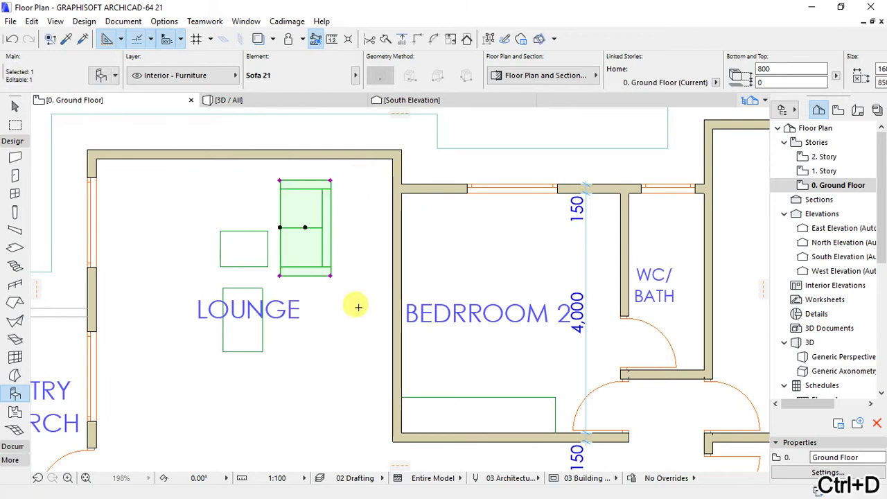
pyautogui.click(331, 276)
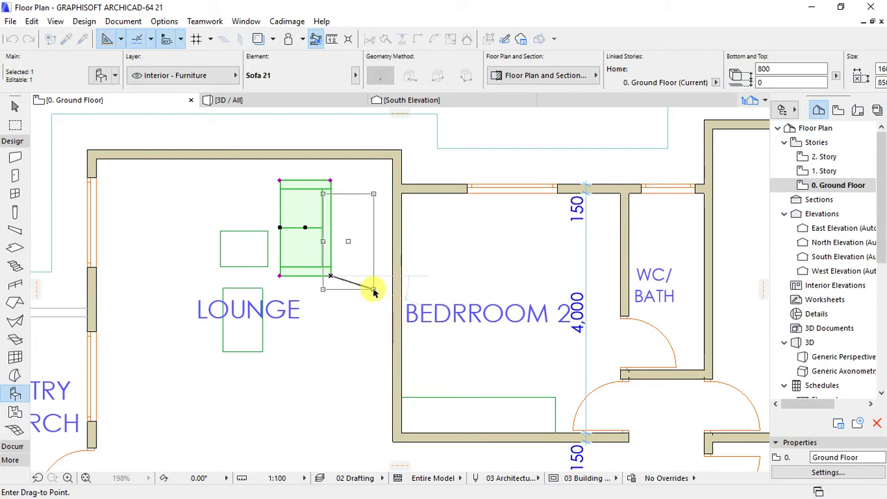
pyautogui.click(374, 290)
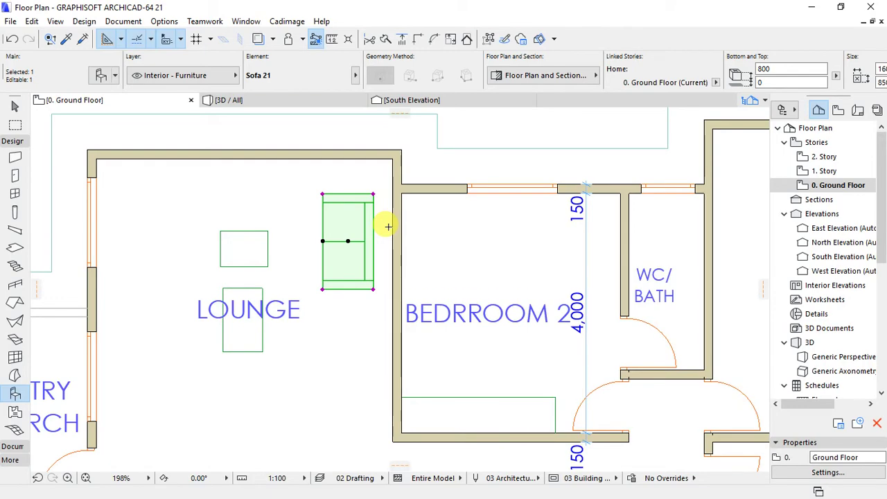
pyautogui.scroll(-4, 388, 227)
pyautogui.scroll(2, 382, 275)
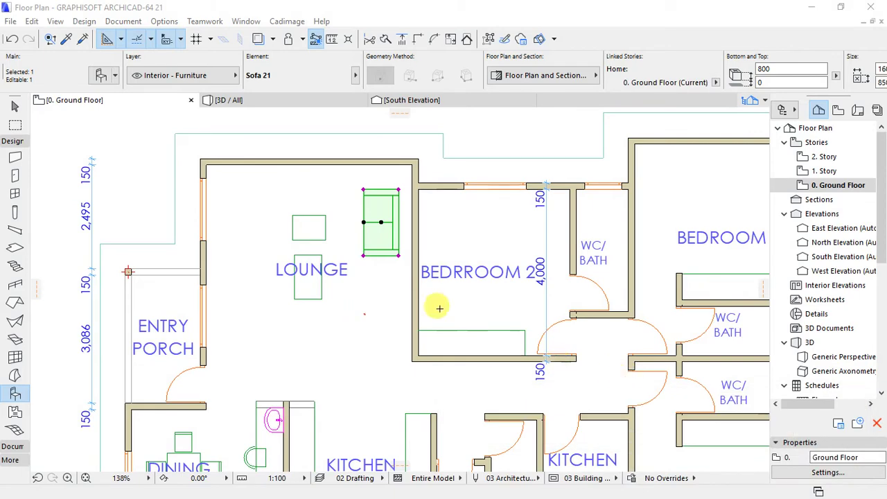
pyautogui.scroll(4, 366, 271)
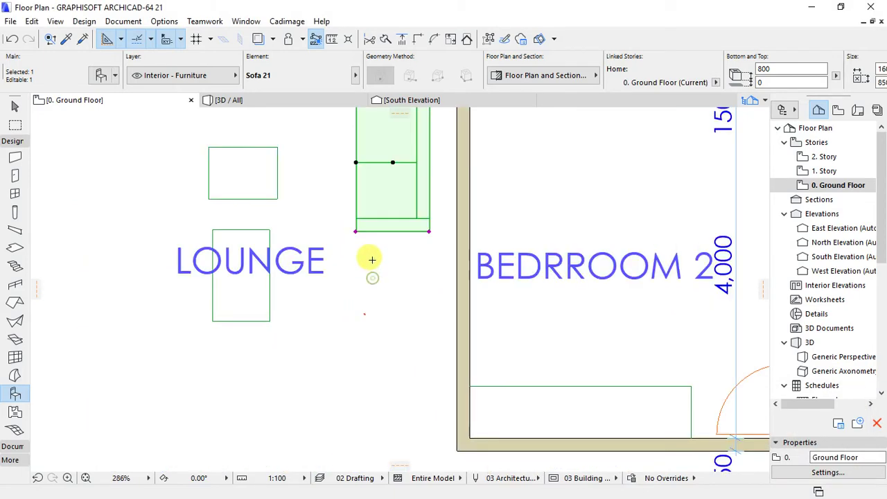
pyautogui.scroll(-5, 392, 318)
pyautogui.scroll(4, 396, 268)
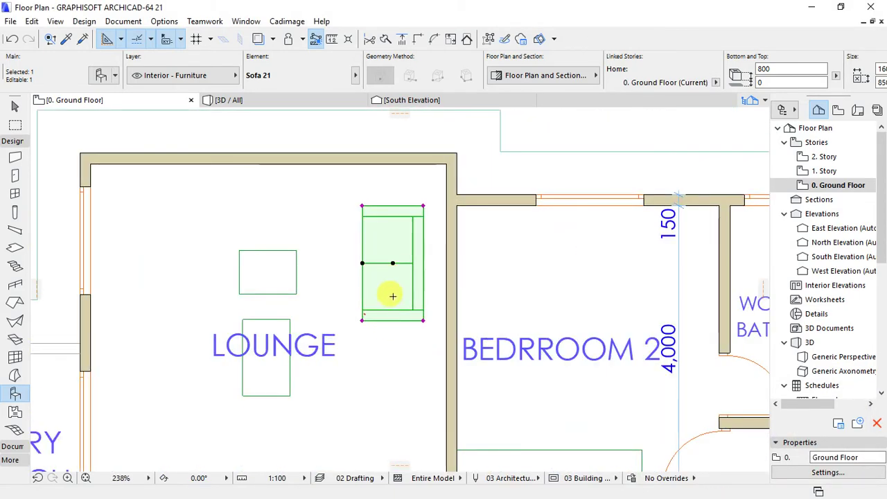
pyautogui.click(391, 292)
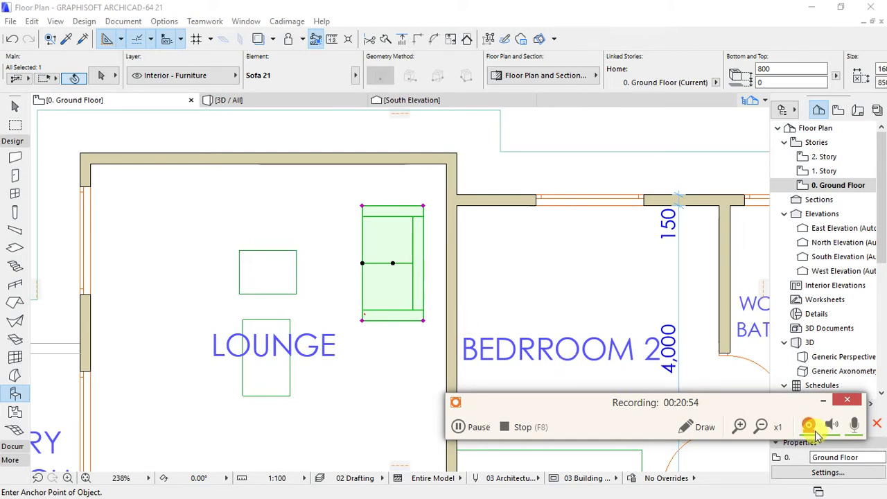
pyautogui.click(823, 401)
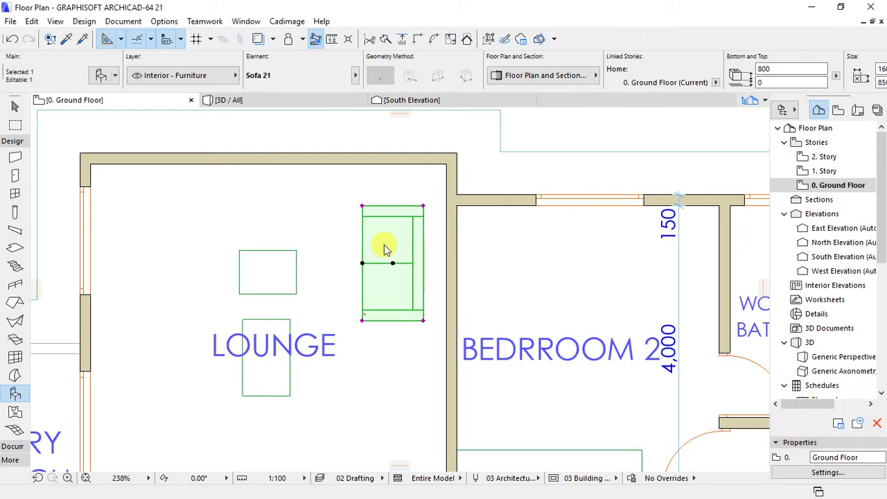
# Drag a copy of the sofa straight down by its upper-right corner to the original's lower-right corner, so both sofas sit end to end.
pyautogui.scroll(3, 341, 234)
pyautogui.scroll(-5, 421, 239)
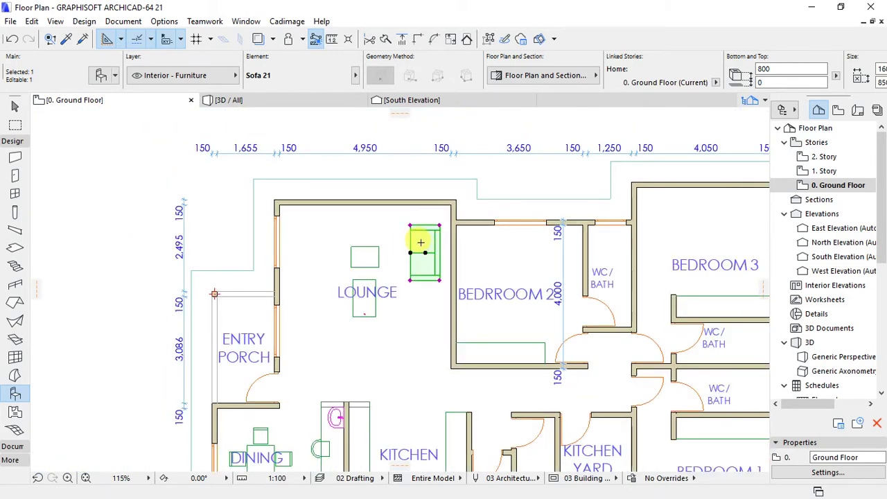
pyautogui.rightClick(420, 246)
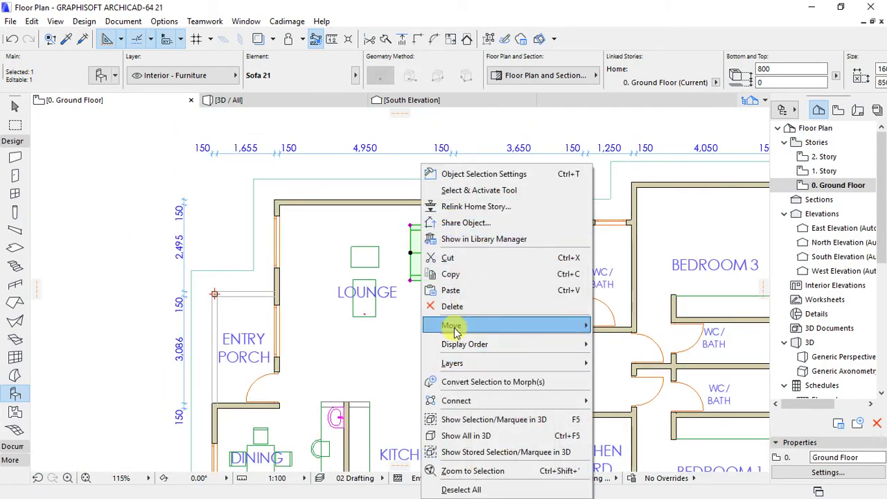
pyautogui.moveTo(456, 331)
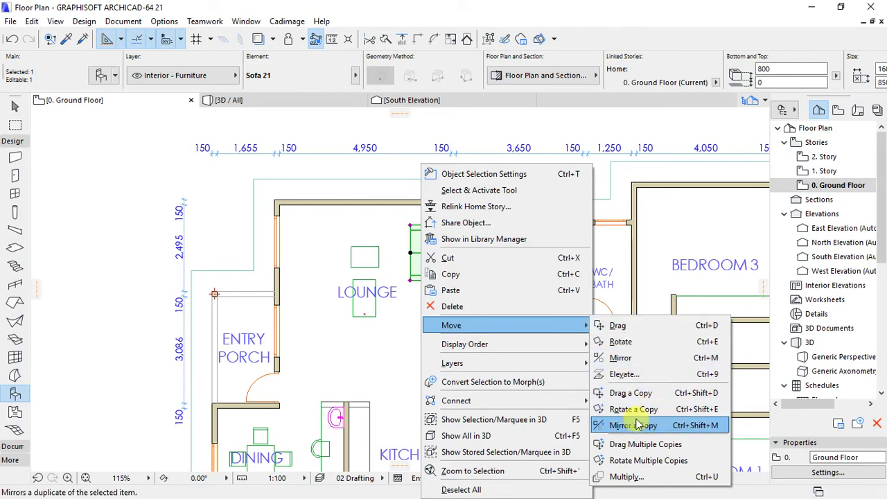
pyautogui.click(627, 393)
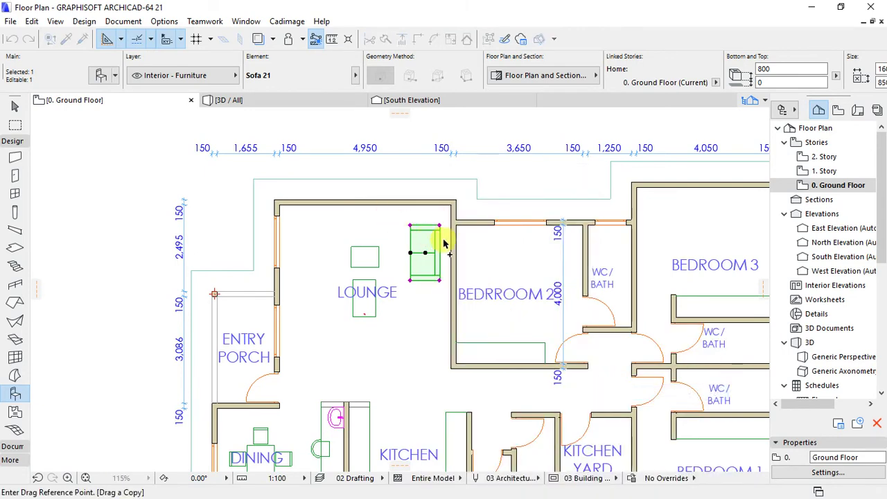
pyautogui.click(440, 226)
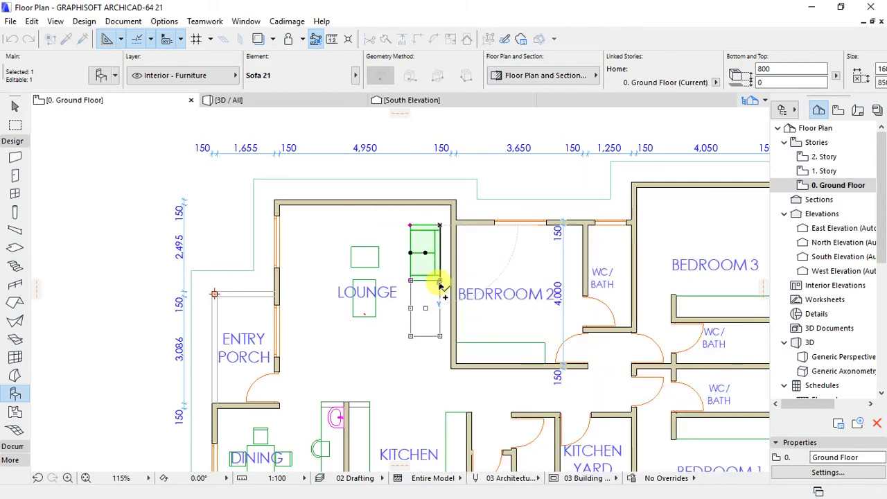
pyautogui.click(439, 282)
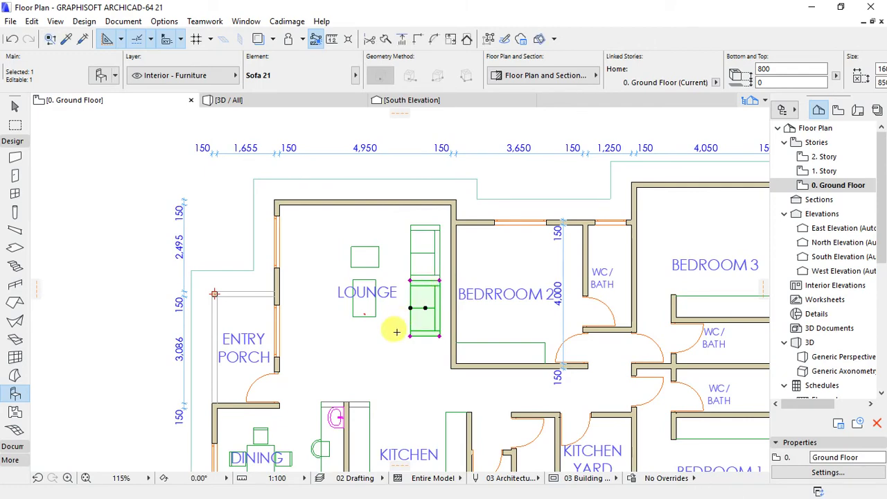
# Mirror a copy of the lower sofa about a vertical axis through the lounge's middle onto the entry porch side, and deselect it.
pyautogui.rightClick(423, 307)
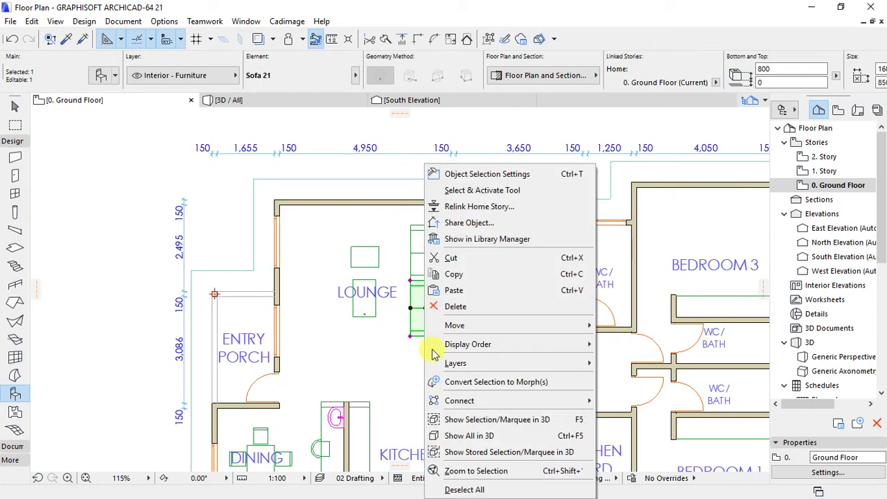
pyautogui.moveTo(449, 331)
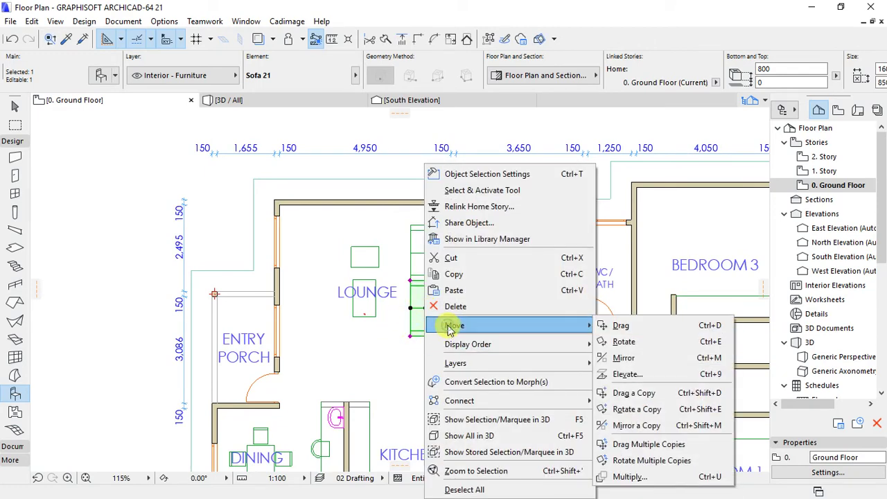
pyautogui.click(636, 428)
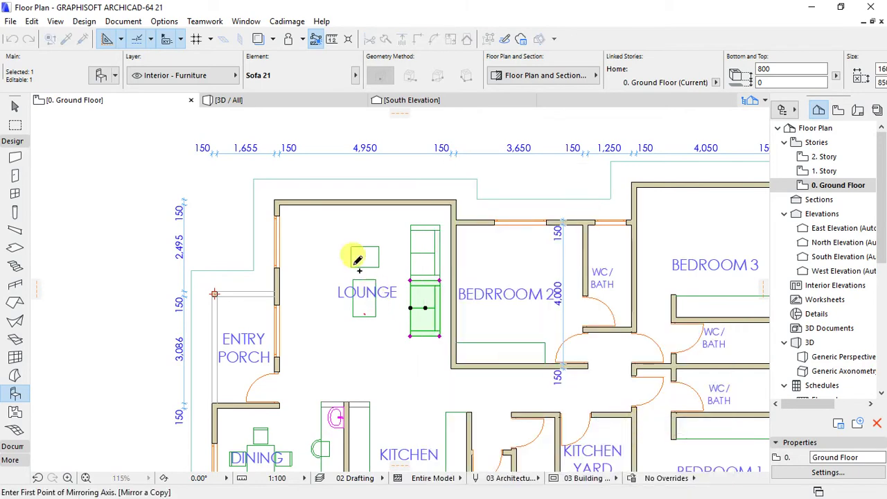
pyautogui.click(362, 220)
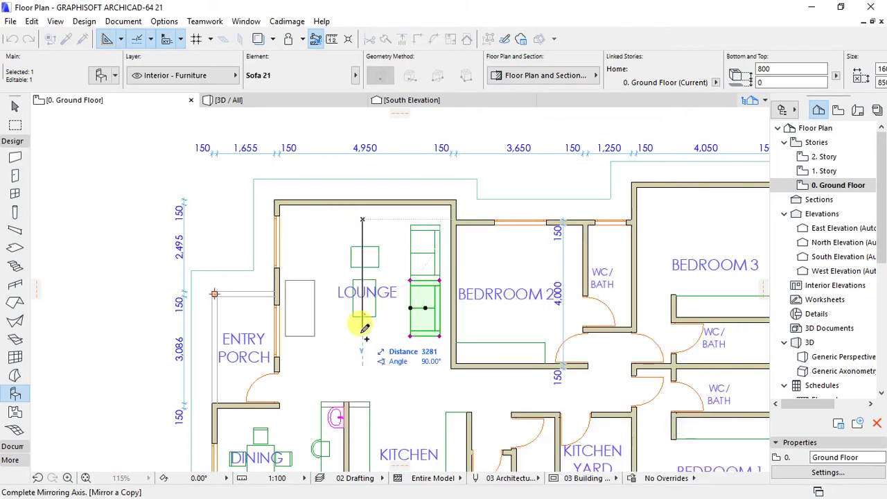
pyautogui.click(362, 327)
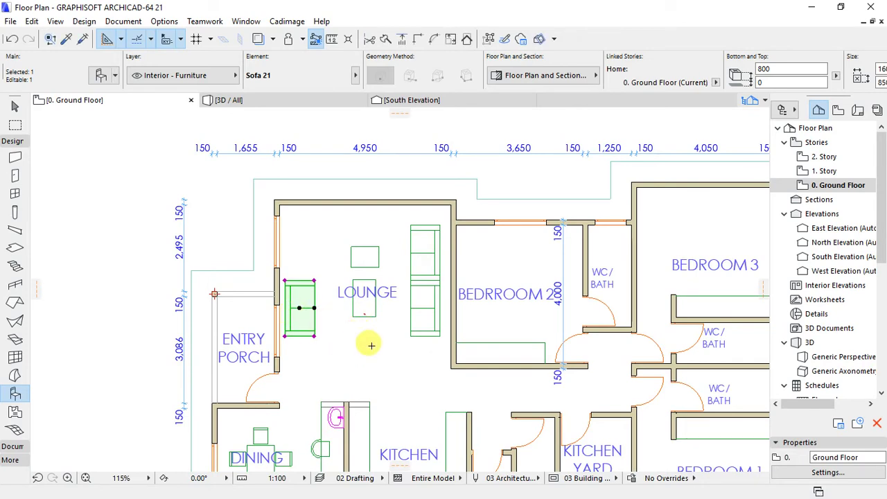
pyautogui.press('Escape')
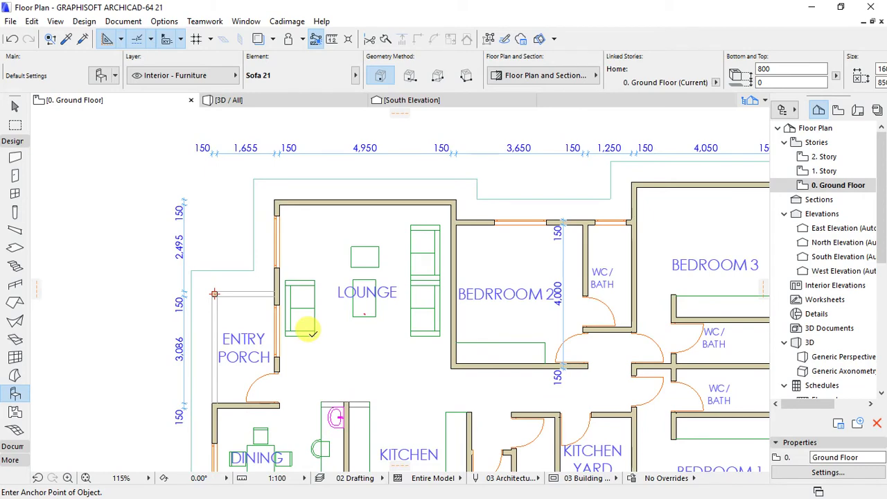
# Move the mirrored sofa from the entry porch side to just below the designer table in the lounge.
pyautogui.click(308, 328)
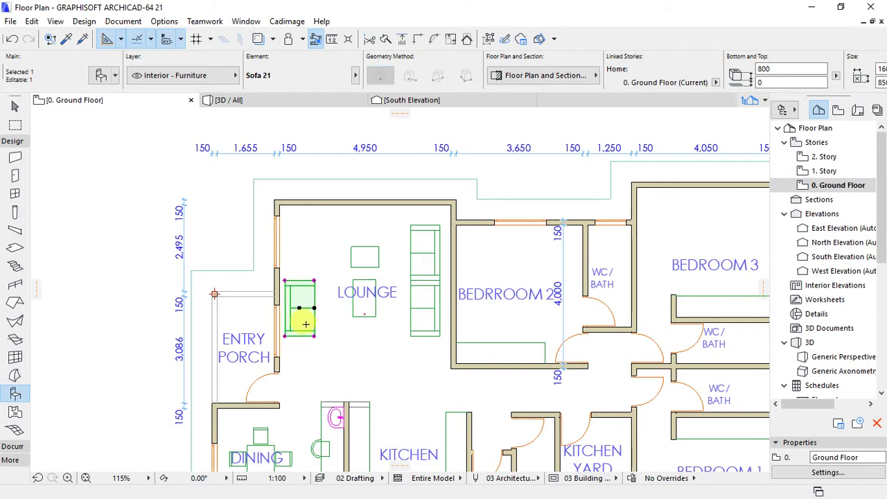
pyautogui.rightClick(298, 315)
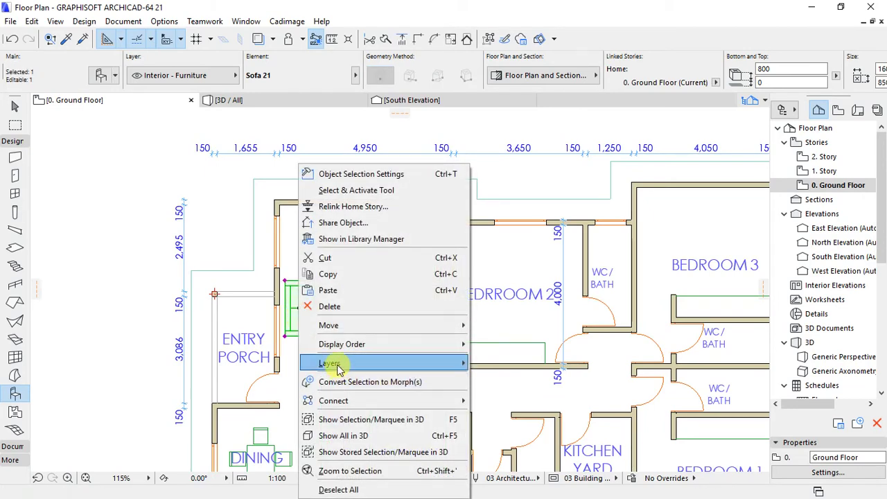
pyautogui.moveTo(337, 328)
pyautogui.click(430, 326)
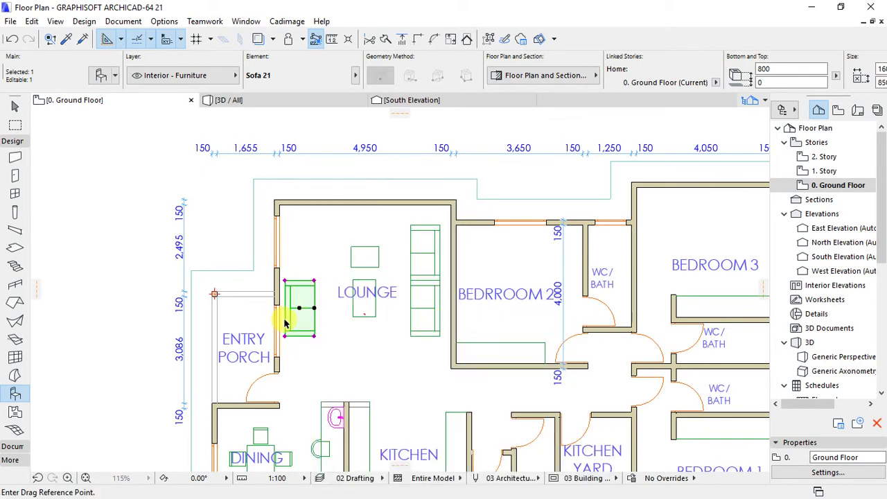
pyautogui.rightClick(298, 315)
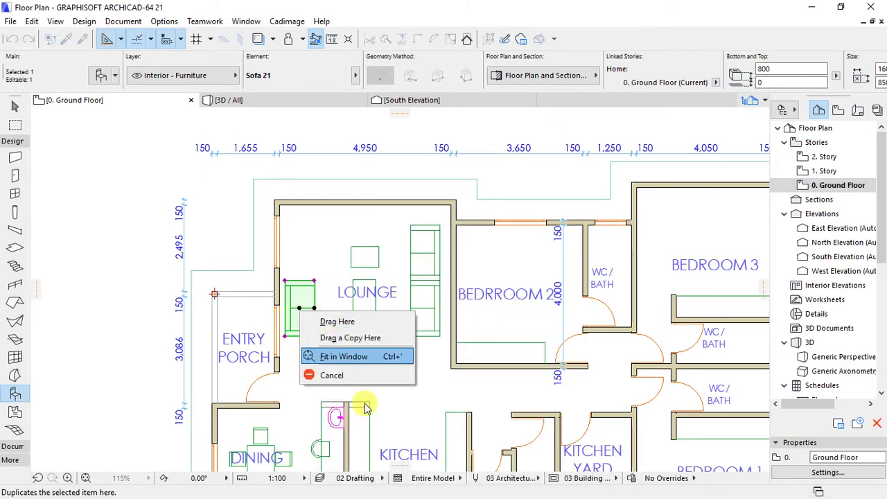
pyautogui.click(354, 338)
pyautogui.click(384, 356)
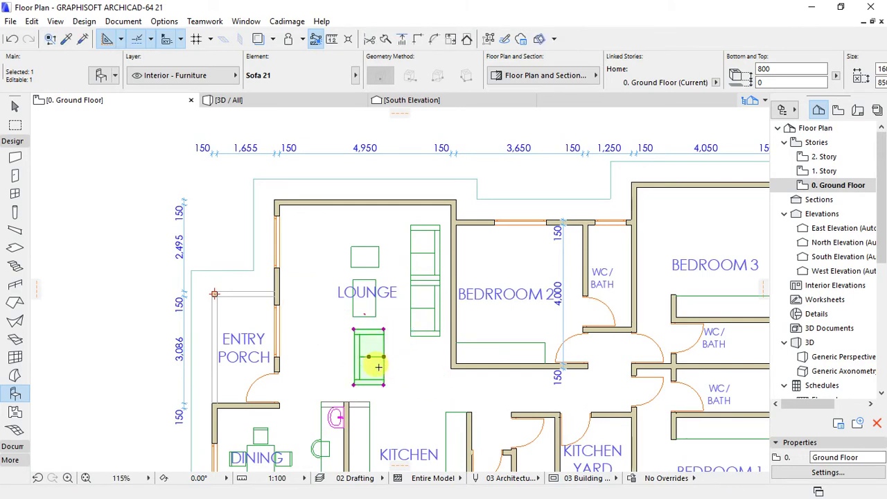
# Rotate the moved sofa 90° counterclockwise about its lower-left corner so its back faces the dining and kitchen area.
pyautogui.hotkey('ctrl', 'e')
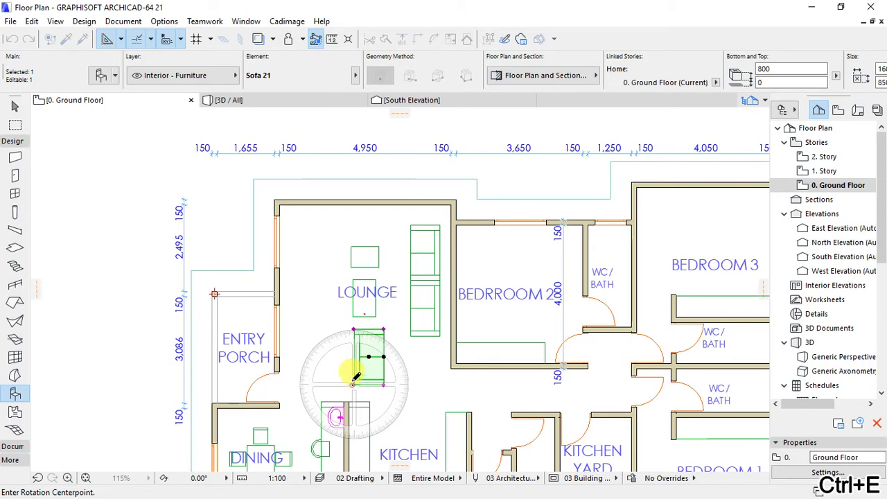
pyautogui.click(353, 381)
pyautogui.click(352, 324)
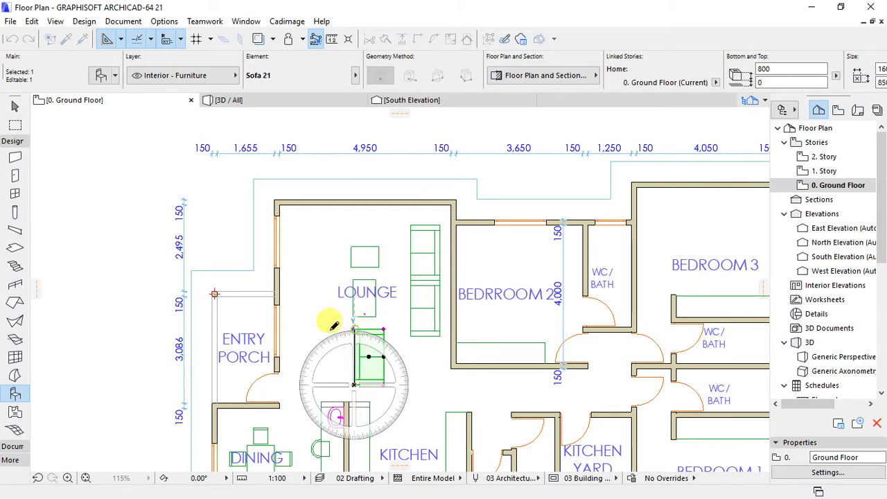
pyautogui.click(304, 382)
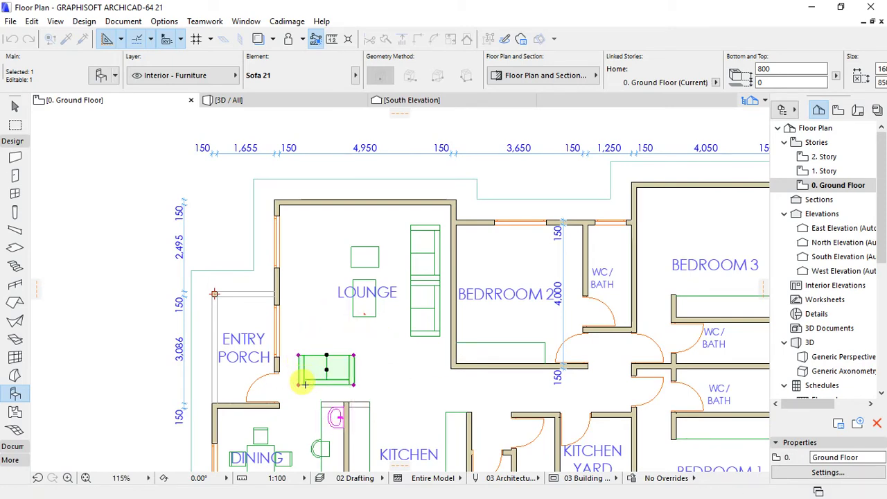
# Move the rotated sofa so its upper-right corner meets the lower-left corner of the lower wall-side sofa, and deselect it.
pyautogui.rightClick(324, 372)
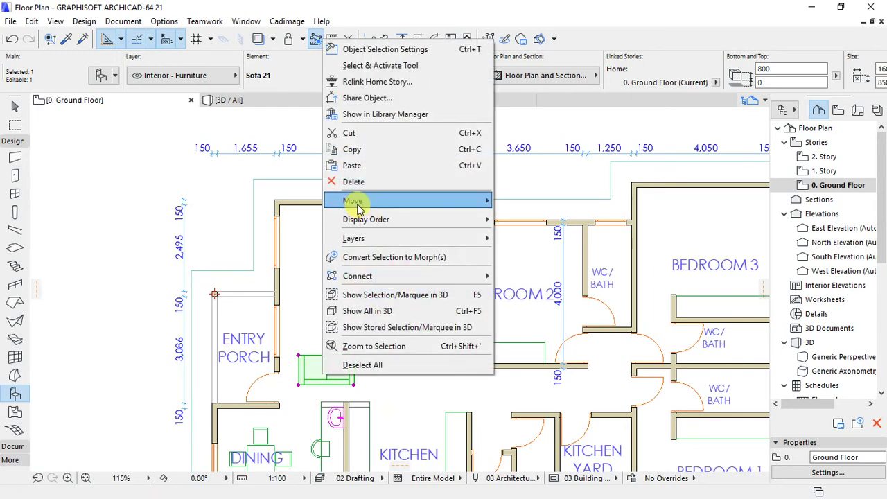
pyautogui.moveTo(357, 201)
pyautogui.click(511, 200)
pyautogui.click(321, 374)
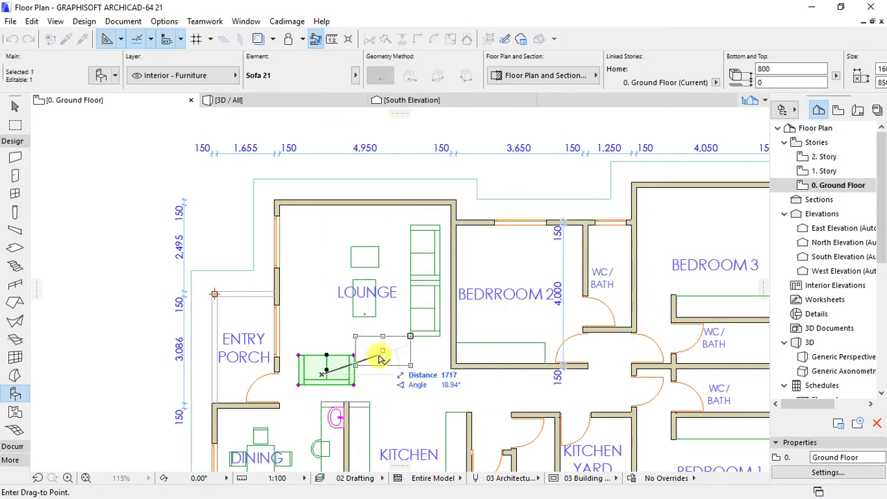
pyautogui.click(379, 356)
pyautogui.press('Escape')
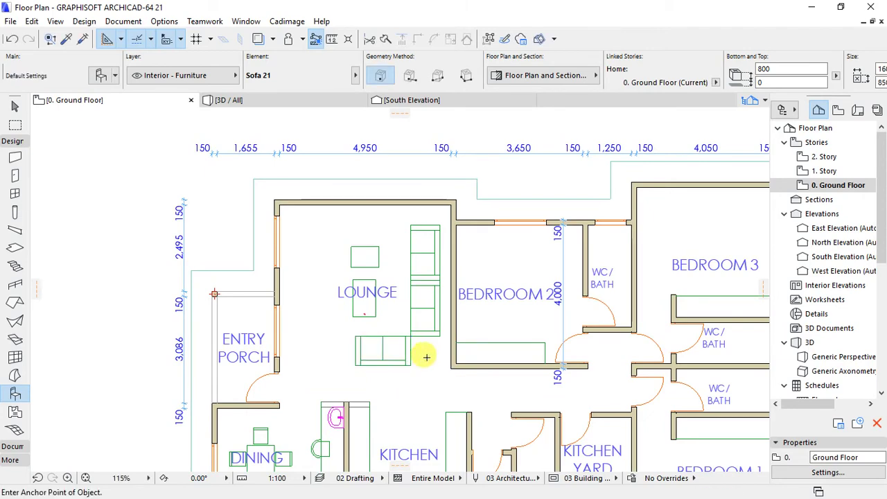
# Mirror a copy of the lower wall-side sofa about a vertical axis through the lounge's middle onto the entry porch side, and deselect it.
pyautogui.click(424, 331)
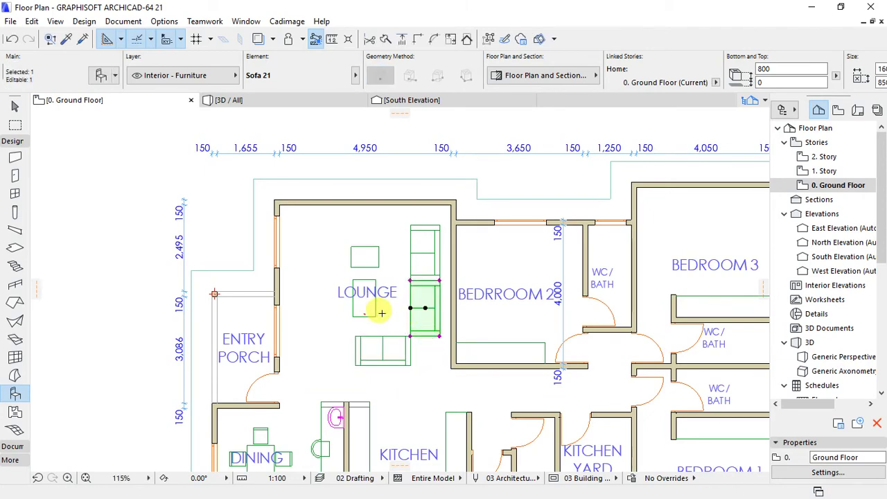
pyautogui.rightClick(412, 307)
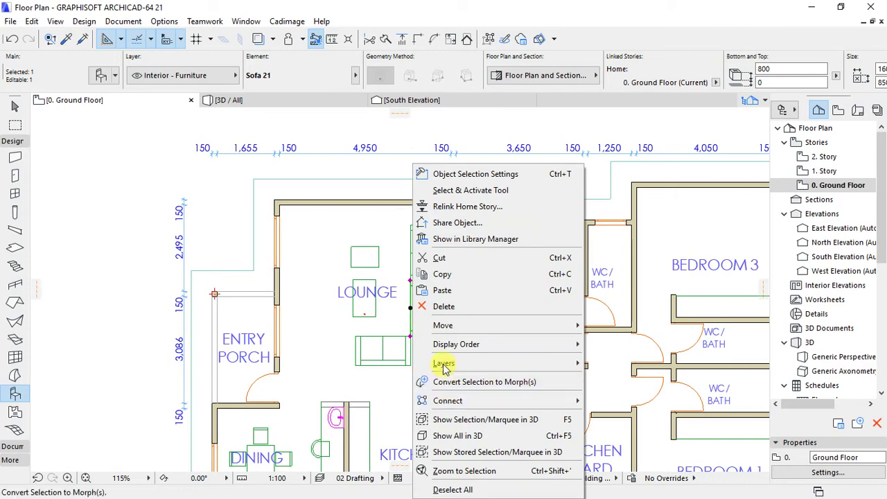
pyautogui.moveTo(534, 325)
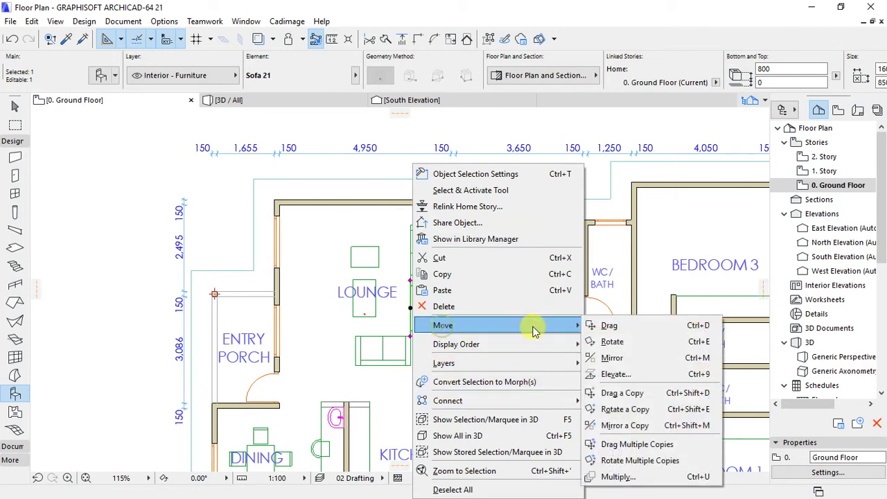
pyautogui.click(619, 426)
pyautogui.click(365, 234)
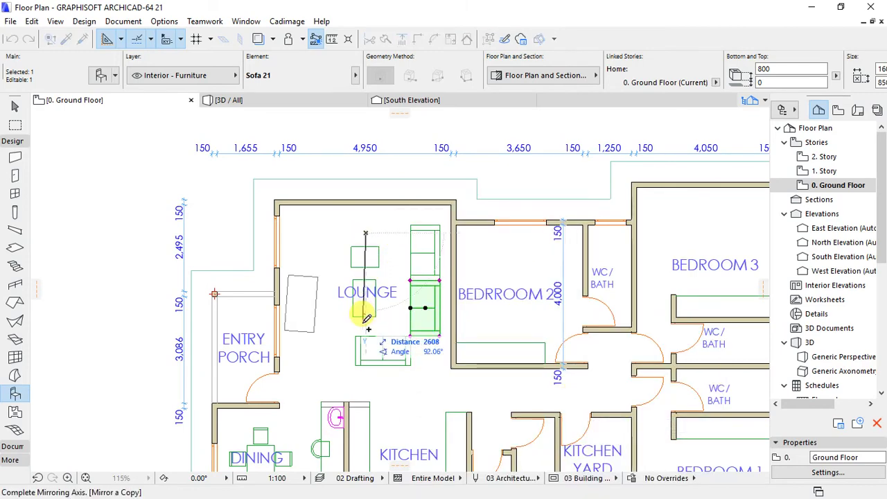
pyautogui.click(366, 320)
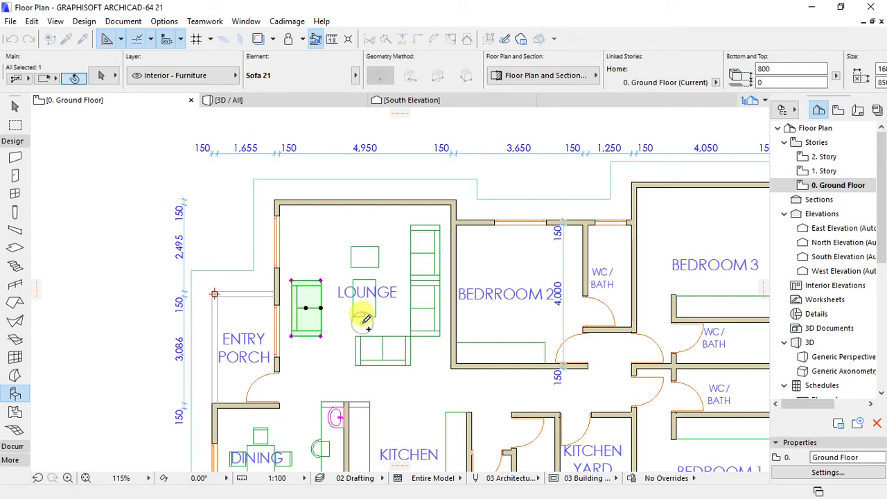
pyautogui.press('Escape')
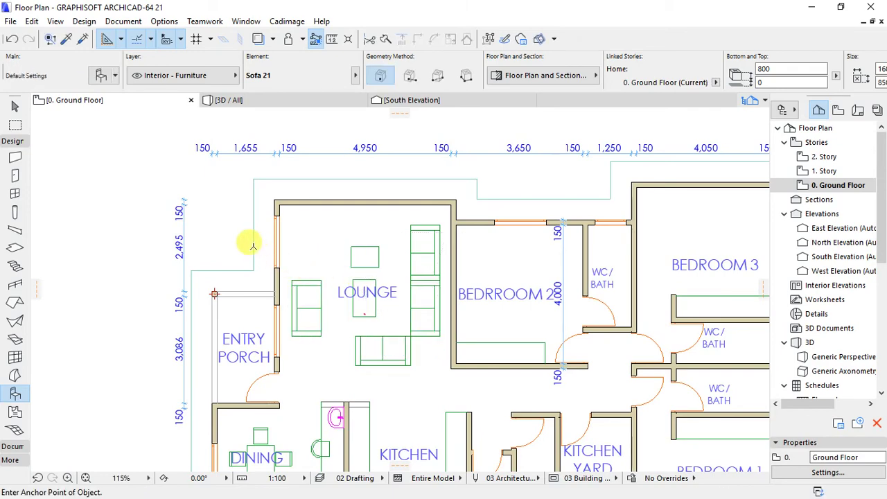
# Search the object library for beds and set Bed Layout 21 as the default object.
pyautogui.scroll(-3, 239, 241)
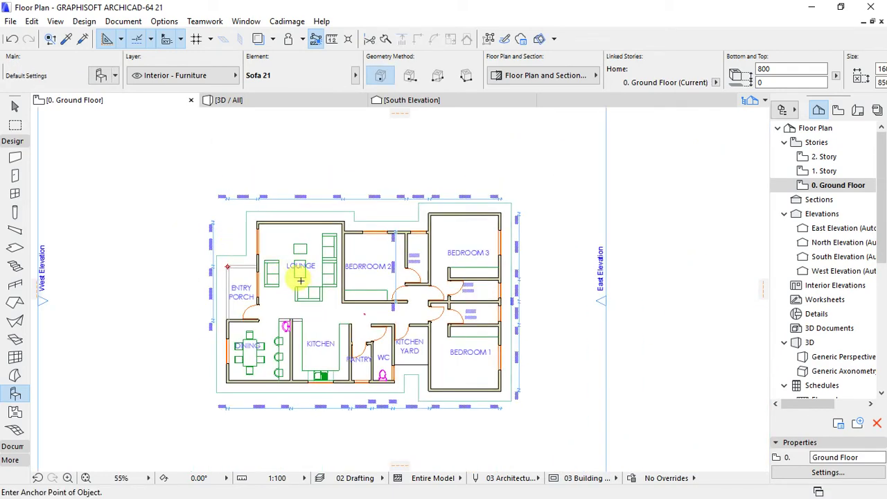
pyautogui.scroll(2, 300, 279)
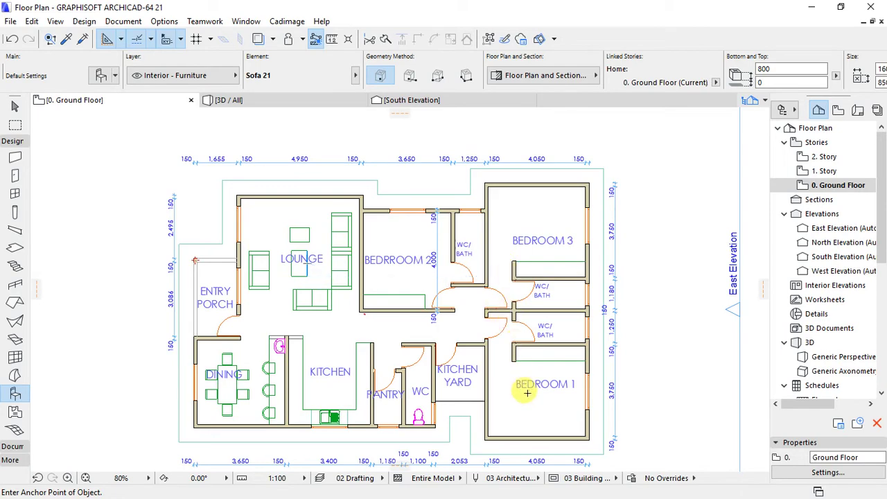
pyautogui.scroll(1, 530, 403)
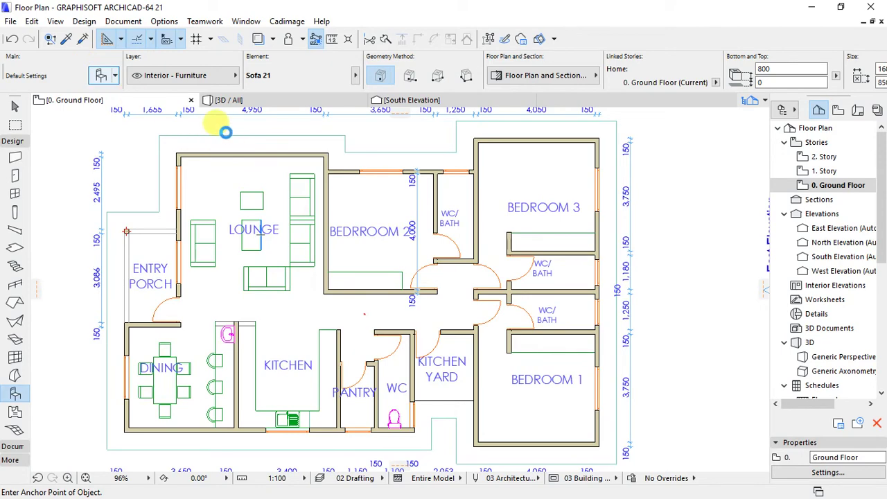
pyautogui.hotkey('ctrl', 't')
pyautogui.write('sofa')
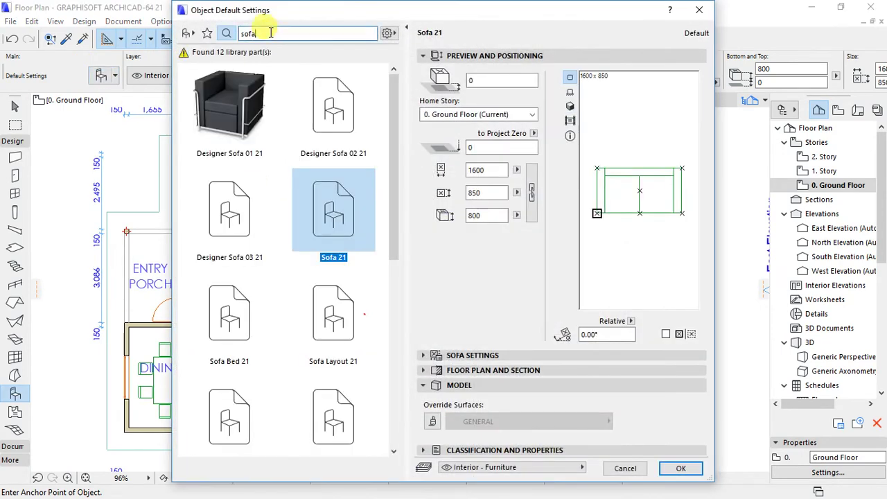
pyautogui.doubleClick(269, 33)
pyautogui.write('table')
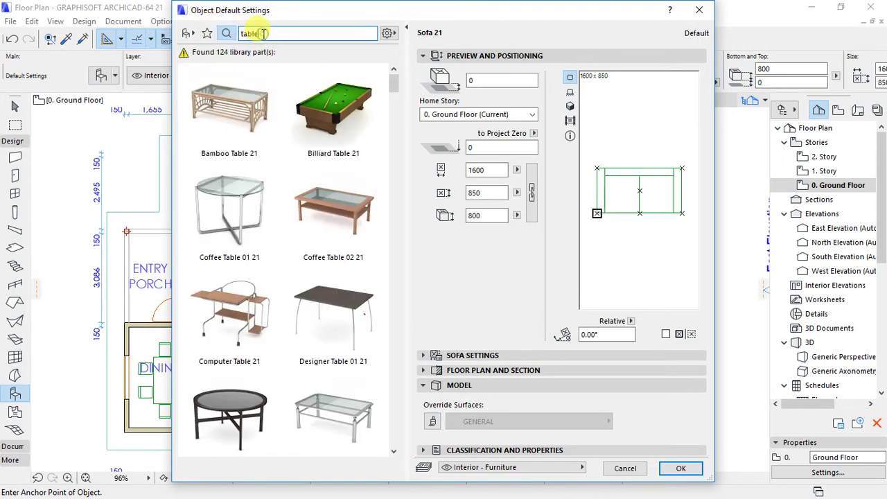
pyautogui.write('bed')
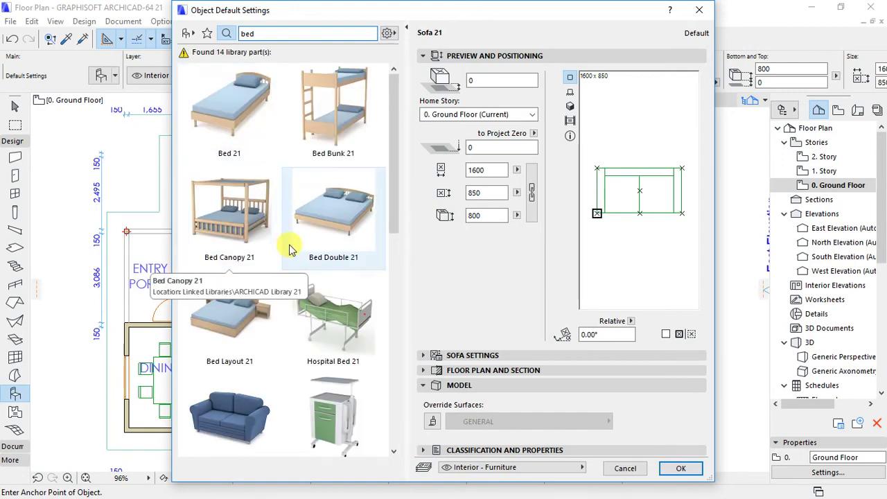
pyautogui.click(234, 298)
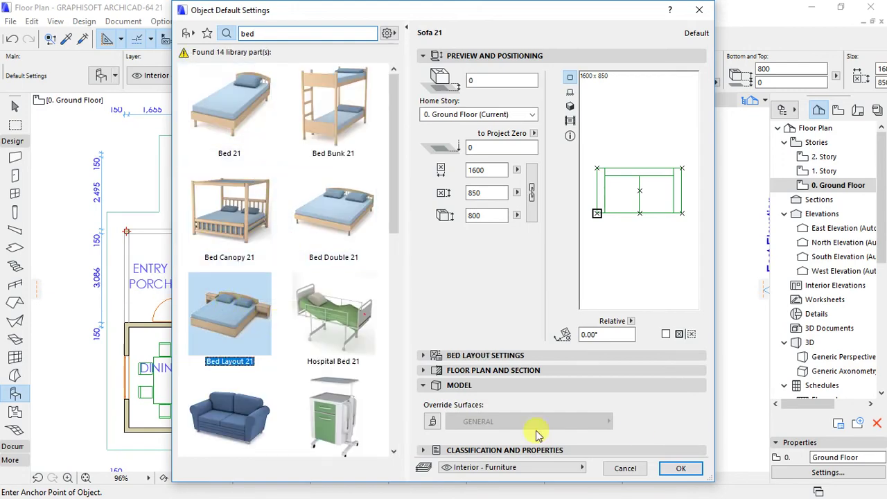
pyautogui.click(675, 469)
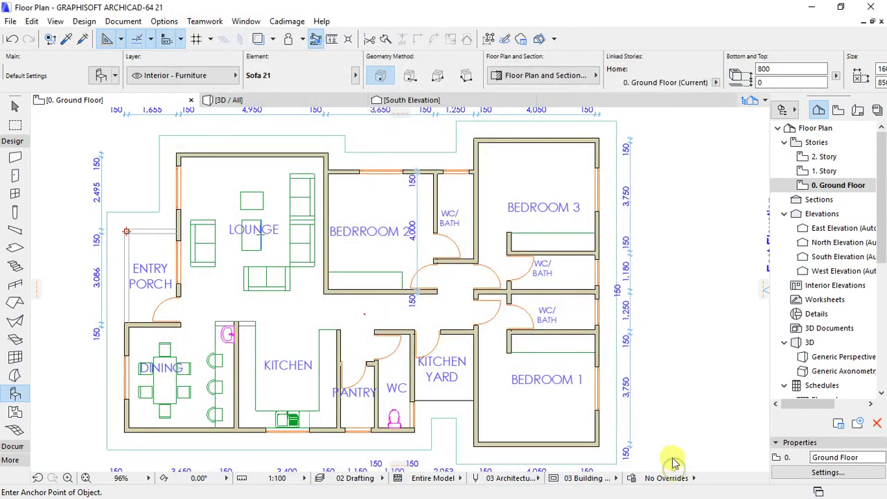
# Place one Bed Layout 21 each in Bedroom 3, Bedroom 1 and Bedroom 2.
pyautogui.click(531, 183)
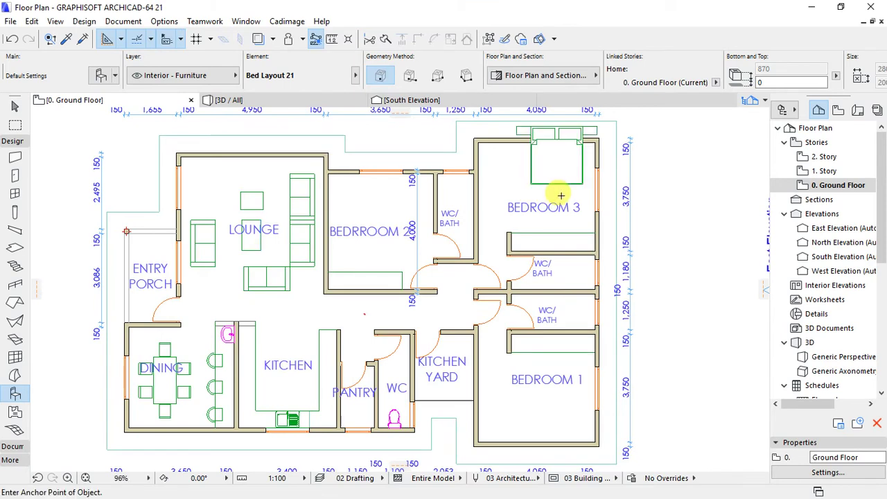
pyautogui.click(546, 408)
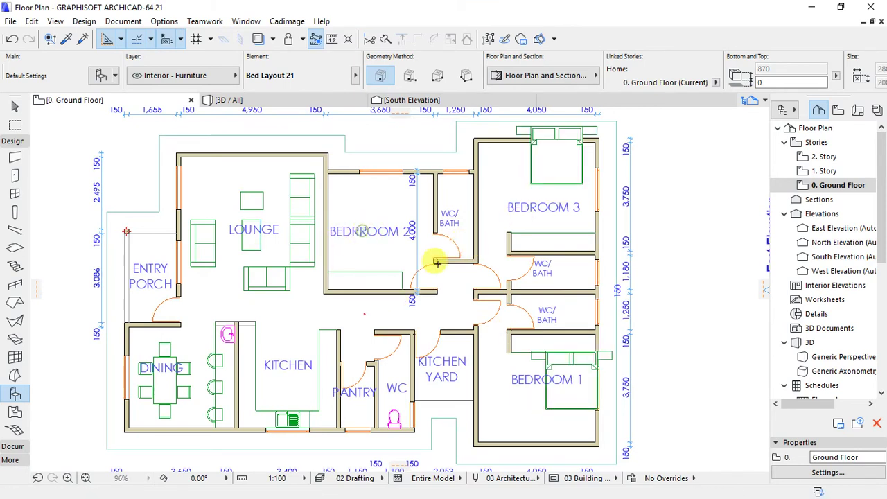
pyautogui.click(413, 261)
# Move the Bedroom 2 bed by its headboard midpoint until it sits against the inner face of the window wall, and deselect it.
pyautogui.scroll(5, 367, 170)
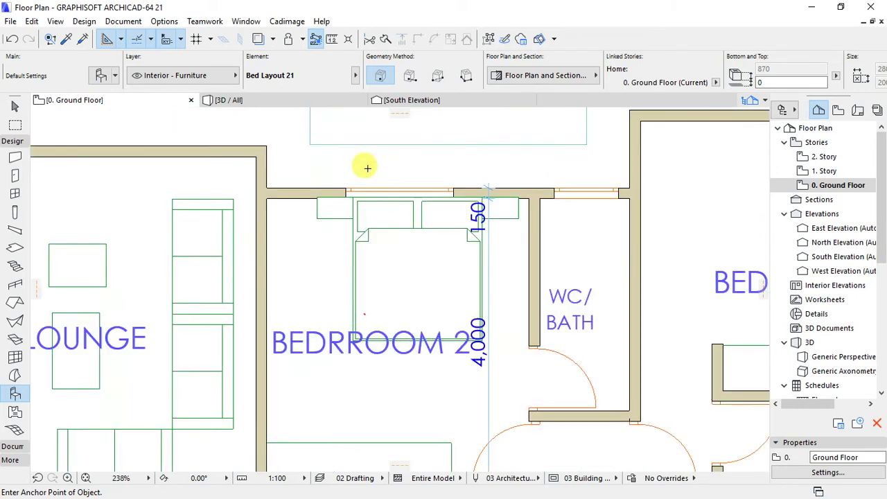
pyautogui.keyDown('shift'); pyautogui.click(416, 275); pyautogui.keyUp('shift')
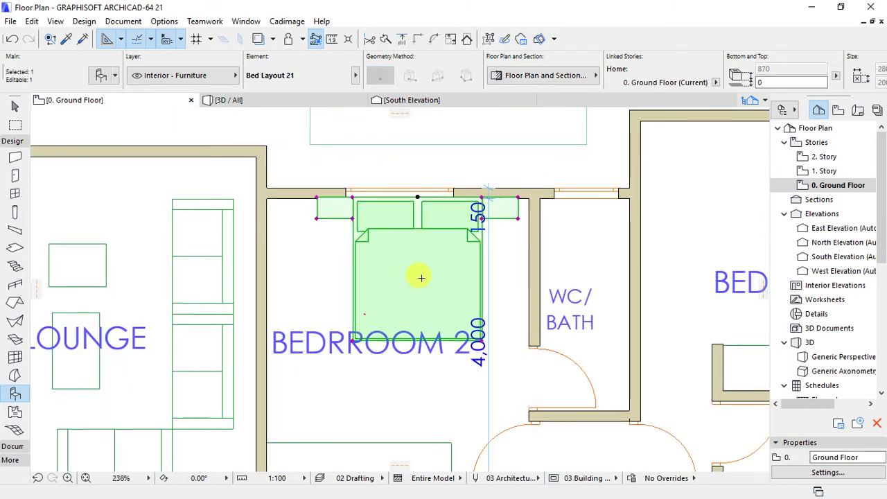
pyautogui.hotkey('ctrl', 'd')
pyautogui.scroll(4, 417, 198)
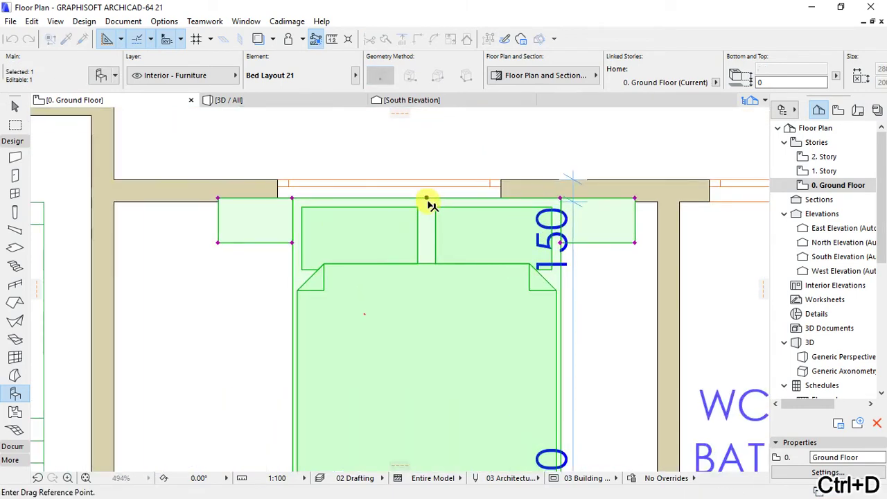
pyautogui.click(427, 199)
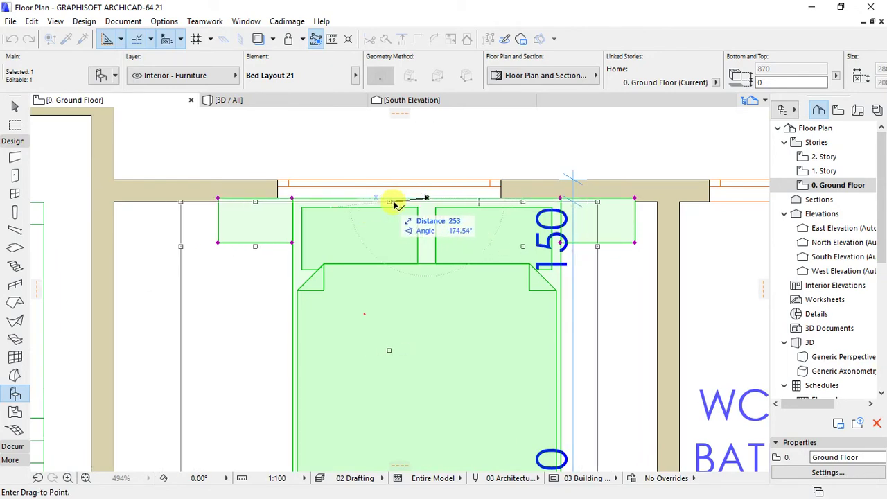
pyautogui.click(415, 226)
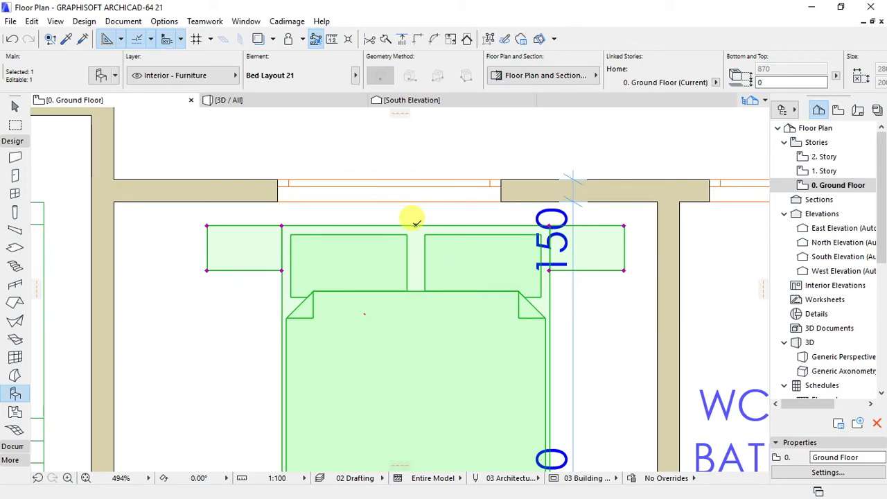
pyautogui.hotkey('ctrl', 'd')
pyautogui.click(415, 225)
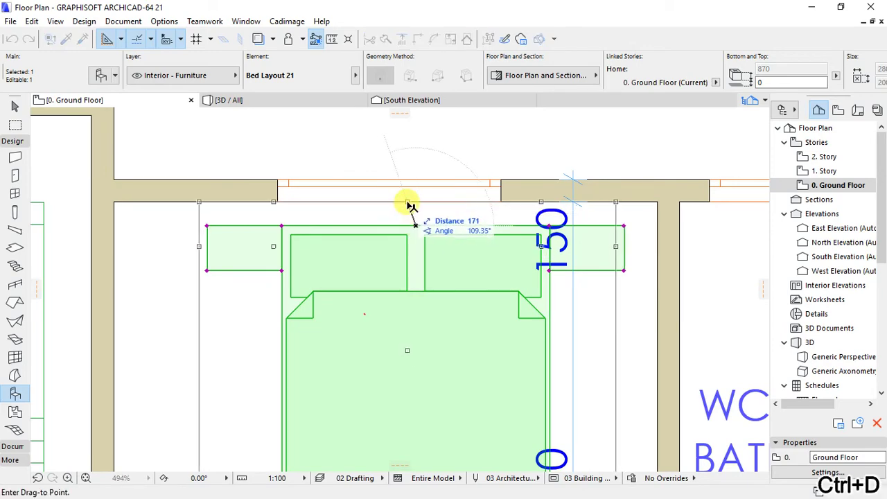
pyautogui.click(409, 205)
pyautogui.scroll(-6, 299, 194)
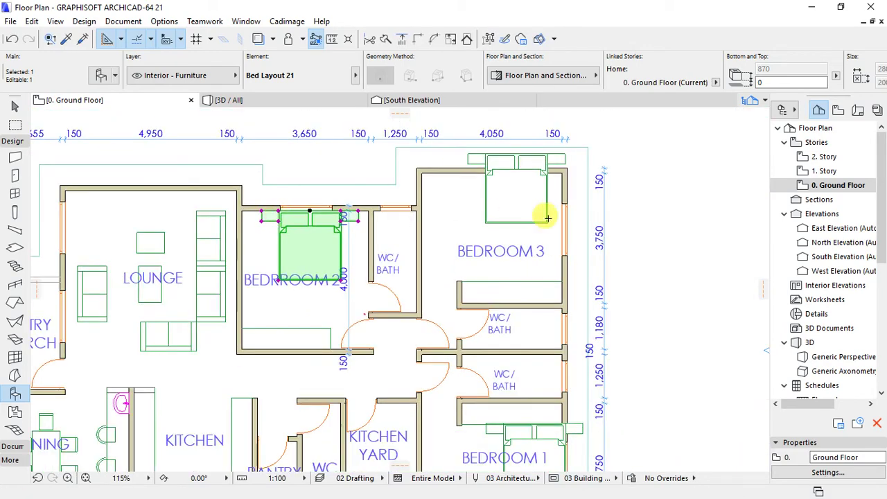
pyautogui.press('Escape')
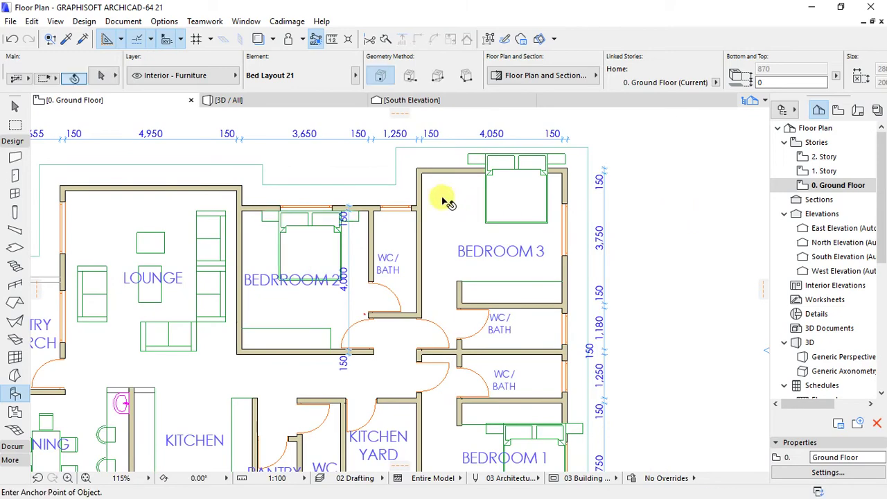
# Move the Bedroom 3 bed inside the room with its headboard against the upper wall, shift it along the wall towards the centre, and deselect it.
pyautogui.click(493, 211)
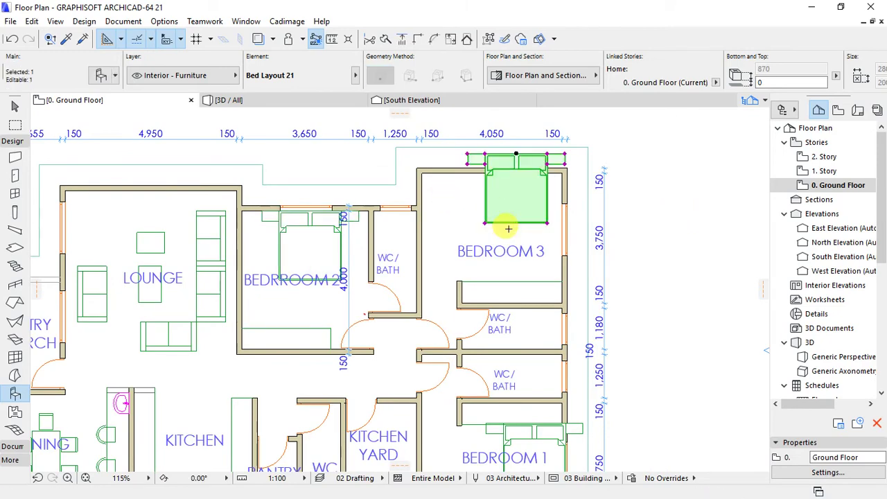
pyautogui.hotkey('ctrl', 'd')
pyautogui.scroll(3, 520, 163)
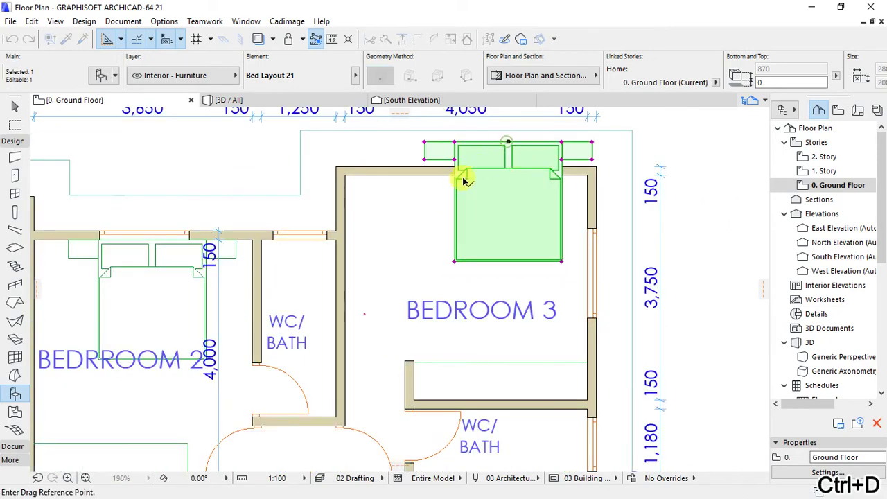
pyautogui.click(508, 142)
pyautogui.click(454, 173)
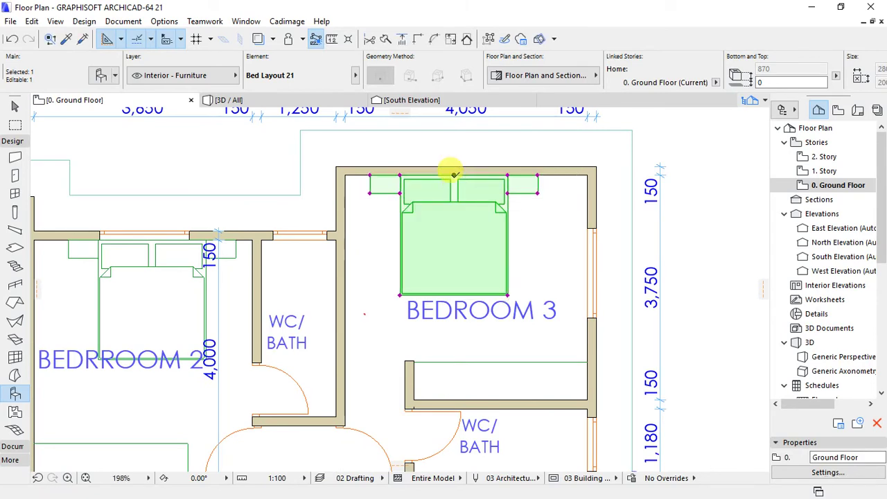
pyautogui.hotkey('ctrl', 'd')
pyautogui.click(454, 174)
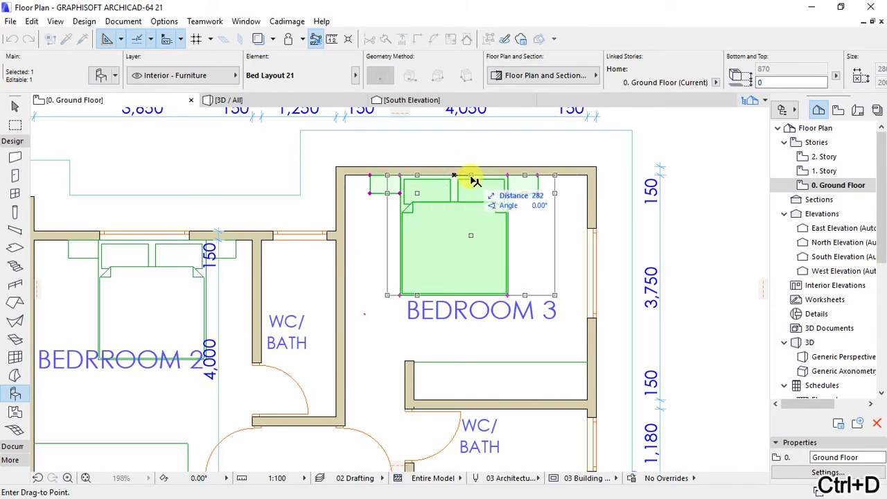
pyautogui.click(470, 174)
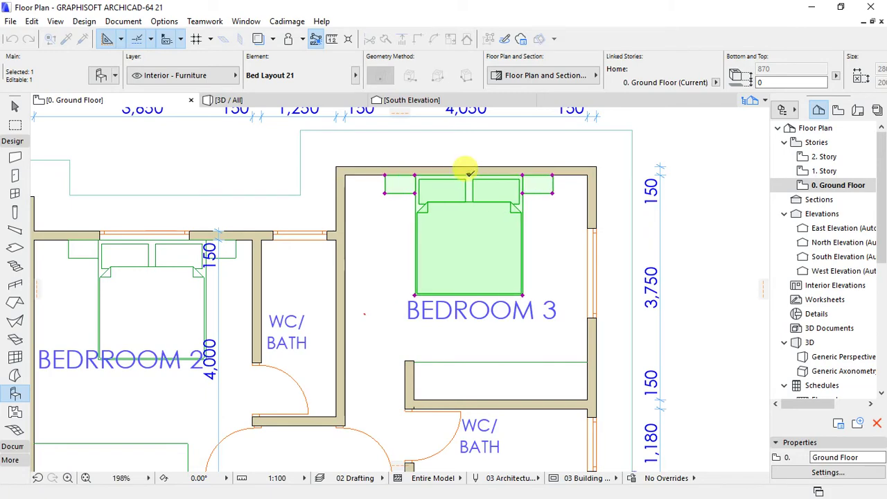
pyautogui.press('Escape')
# Mirror the Bedroom 1 bed about a horizontal axis just below its foot so its headboard faces the lower wall.
pyautogui.scroll(-5, 506, 174)
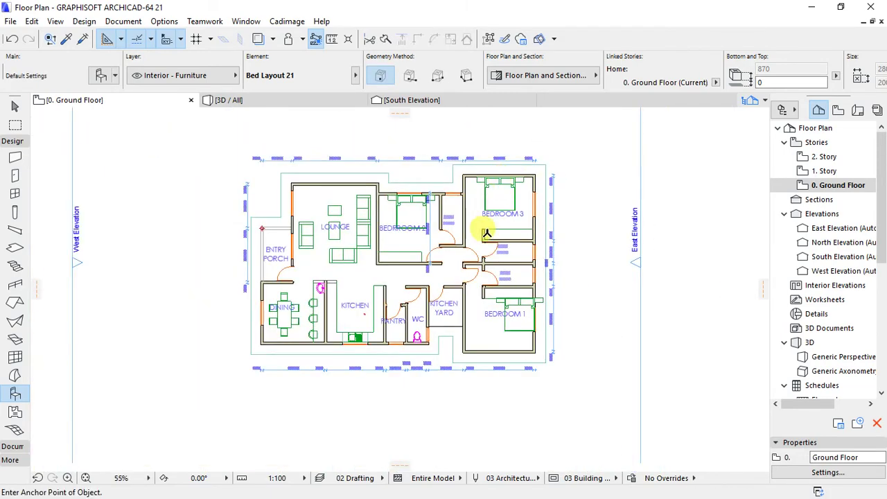
pyautogui.scroll(4, 520, 314)
pyautogui.click(525, 340)
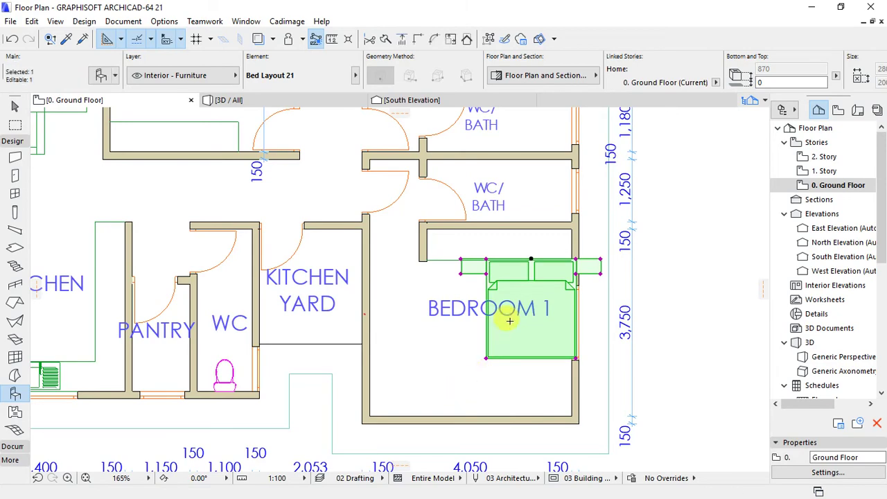
pyautogui.scroll(-3, 510, 366)
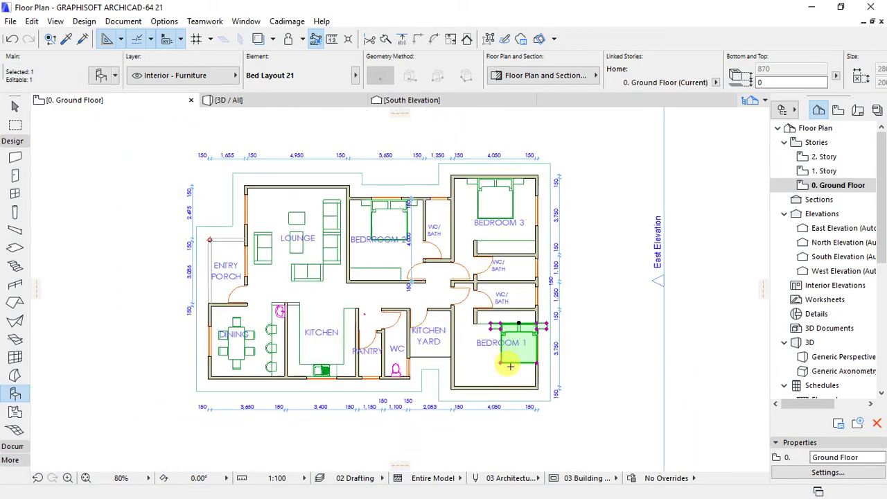
pyautogui.scroll(2, 540, 391)
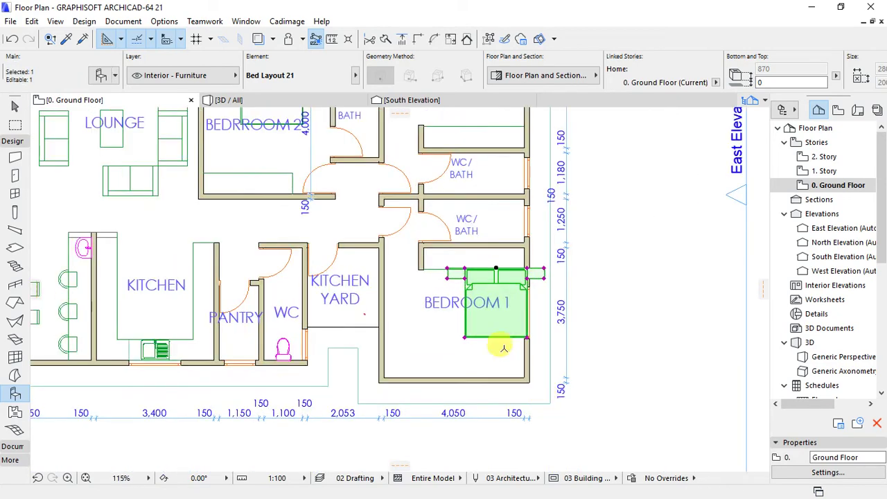
pyautogui.rightClick(483, 315)
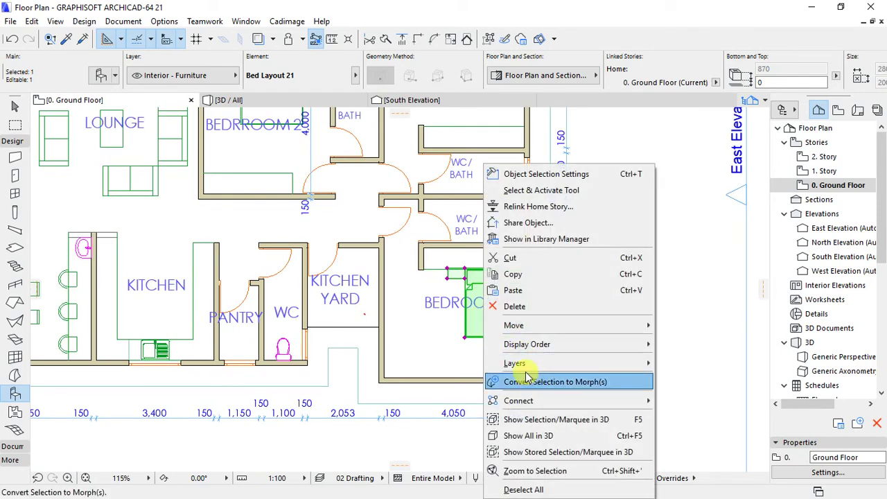
pyautogui.moveTo(516, 325)
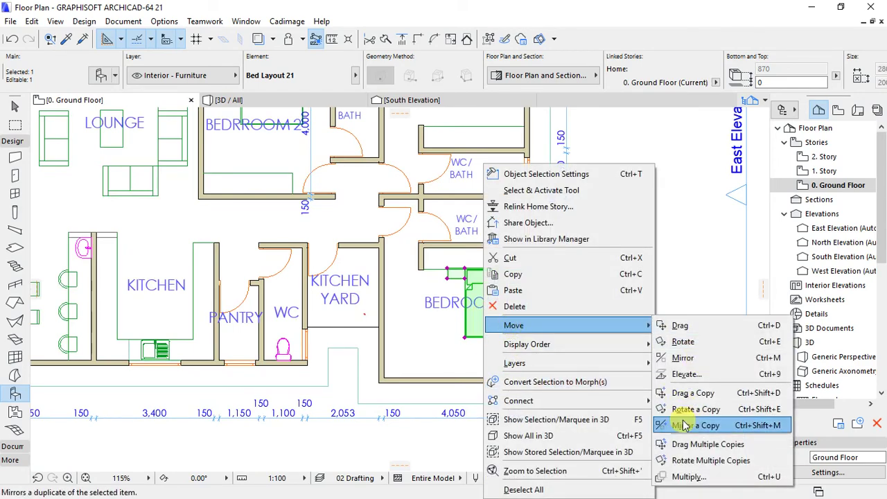
pyautogui.click(683, 358)
pyautogui.click(424, 347)
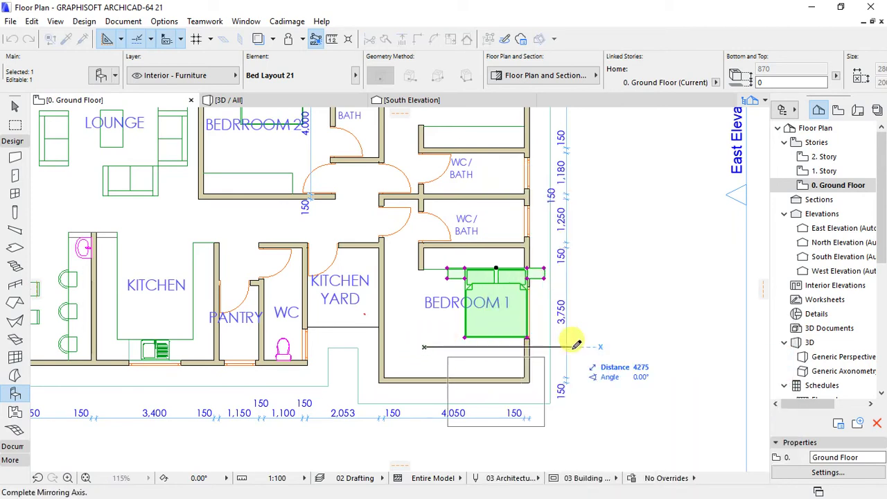
pyautogui.click(576, 345)
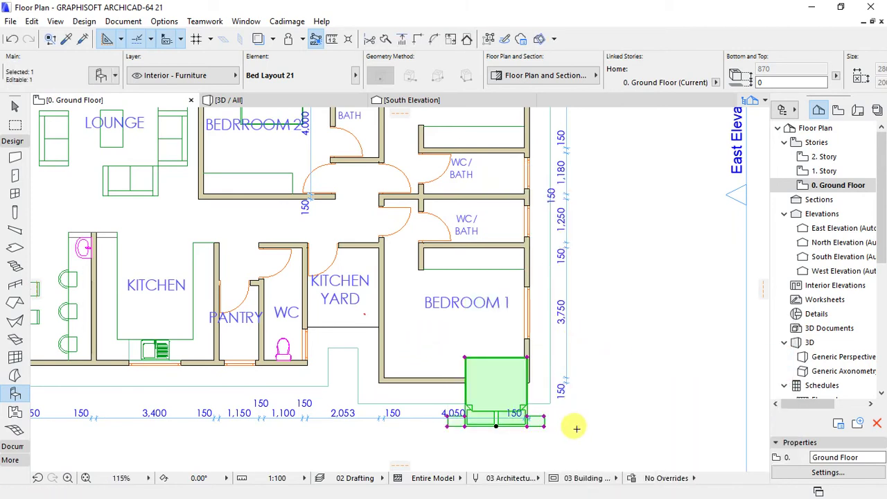
# Move the Bedroom 1 bed by its headboard midpoint to the middle of the lower wall's inner face, and deselect it.
pyautogui.hotkey('ctrl', 'd')
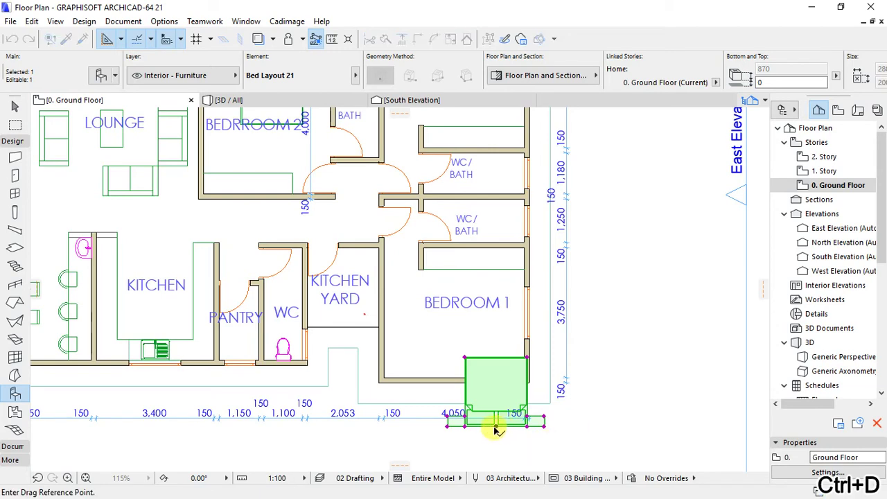
pyautogui.click(495, 425)
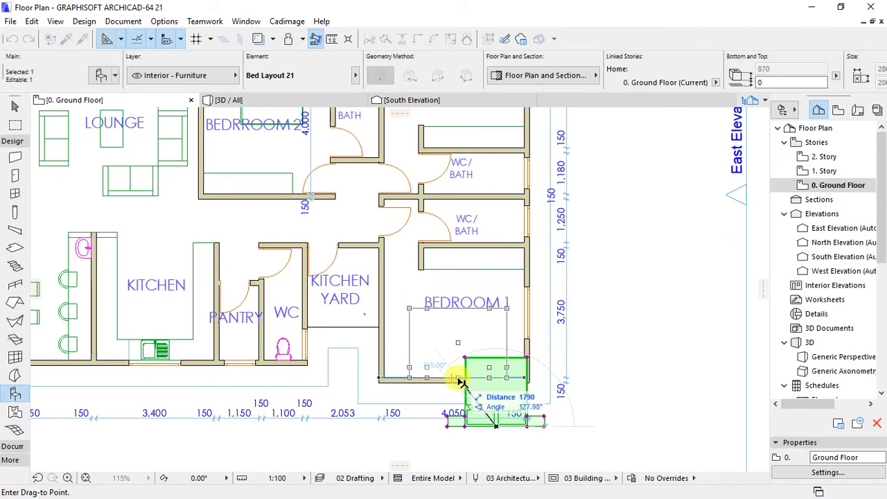
pyautogui.click(457, 375)
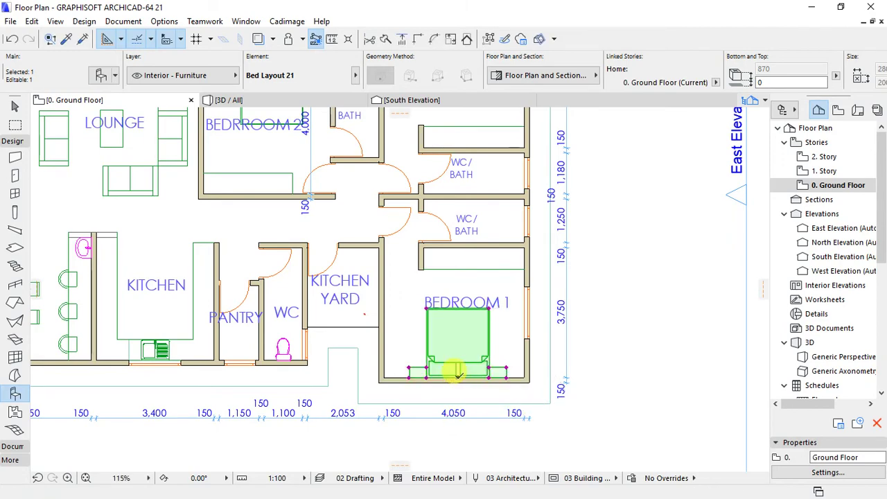
pyautogui.press('Escape')
pyautogui.scroll(-4, 560, 393)
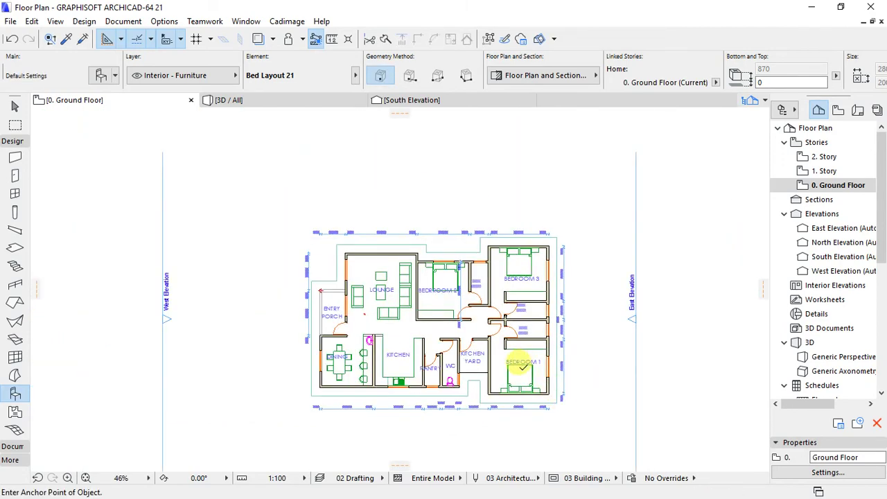
# Search the object library for "wc" and set WC 21 as the default object.
pyautogui.scroll(2, 521, 367)
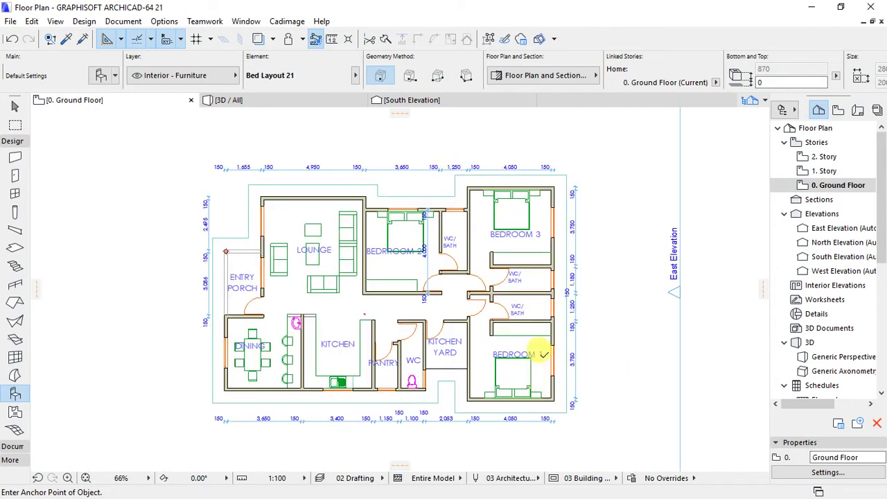
pyautogui.scroll(1, 540, 355)
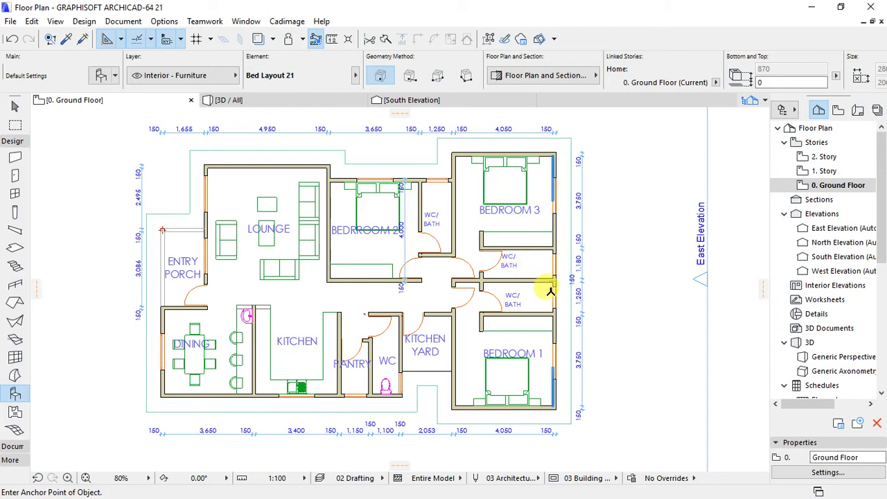
pyautogui.scroll(5, 550, 291)
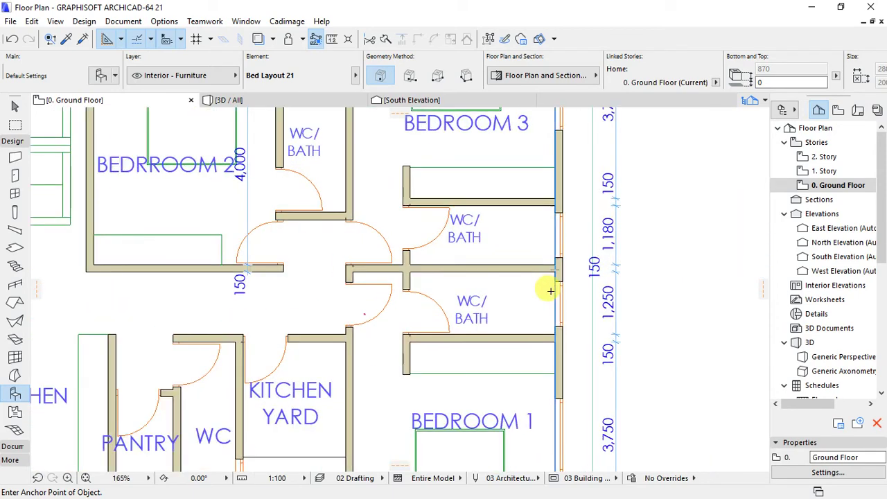
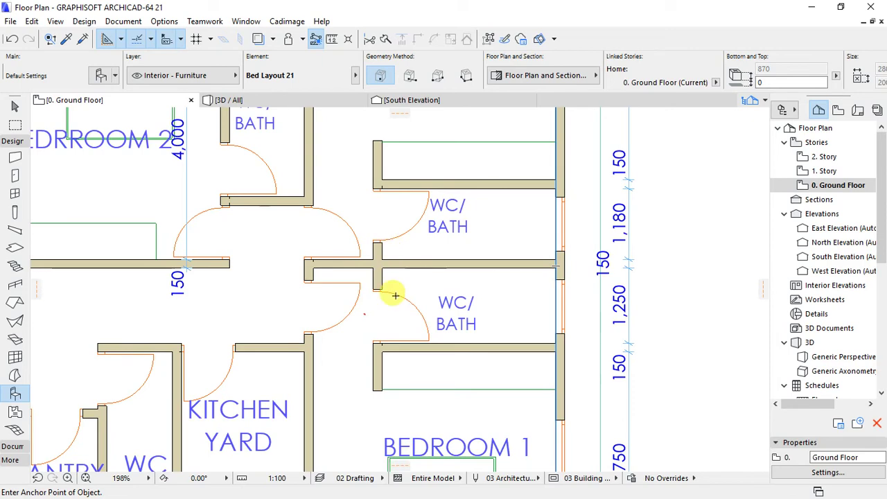
pyautogui.click(96, 75)
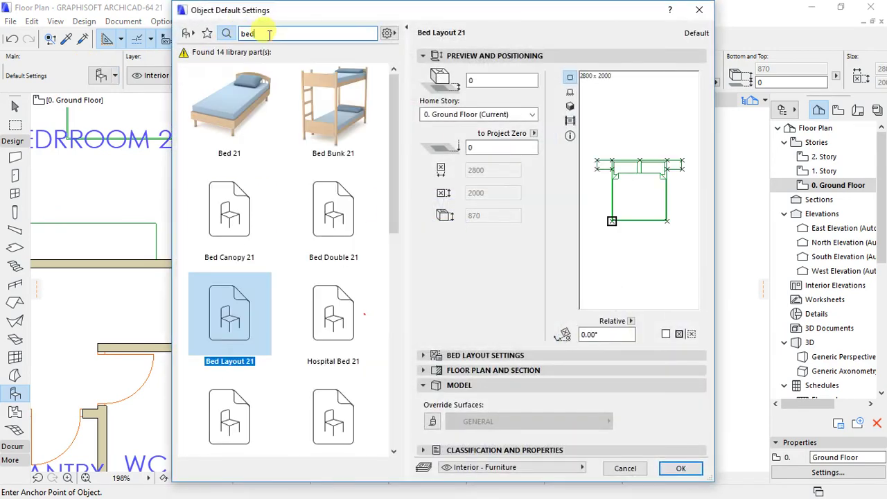
pyautogui.write('wc')
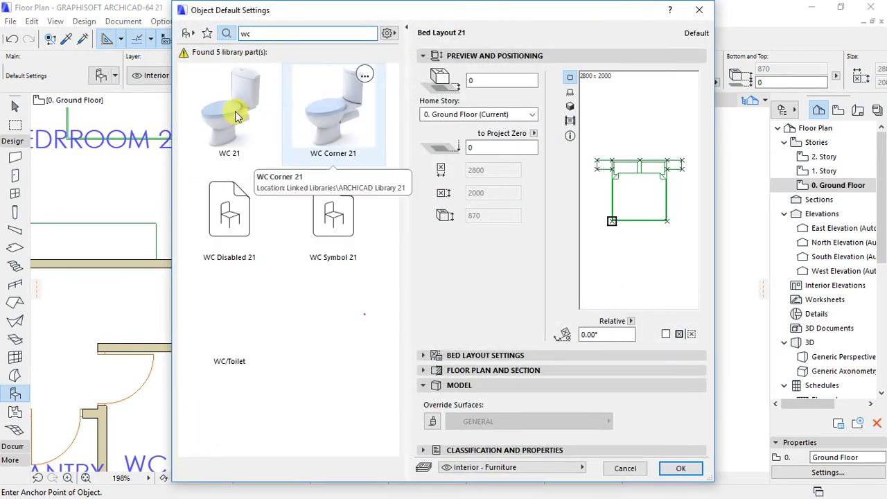
pyautogui.click(234, 114)
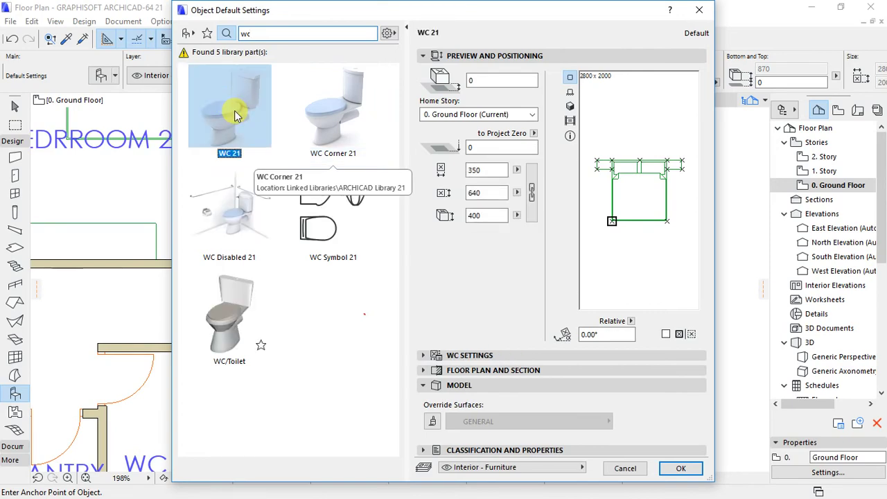
pyautogui.click(679, 470)
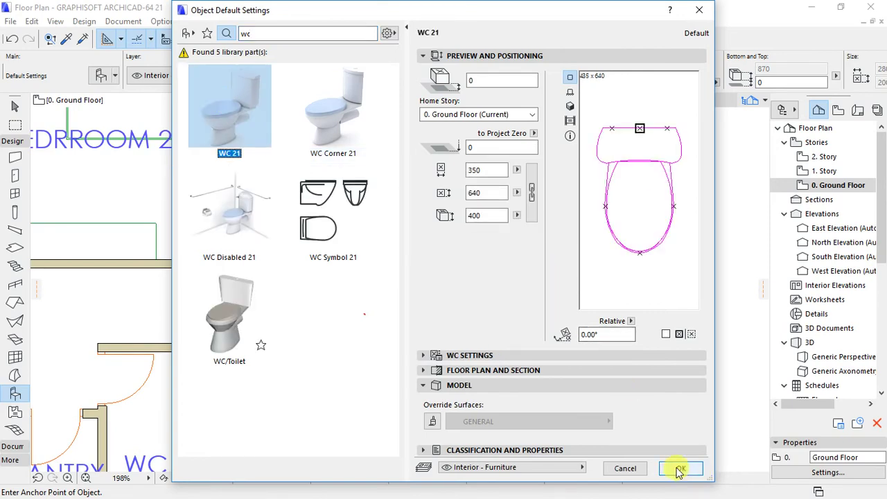
# Place a WC 21 in the WC/Bath below Bedroom 3 and rotate it 90° clockwise so its cistern faces the window wall.
pyautogui.scroll(3, 562, 216)
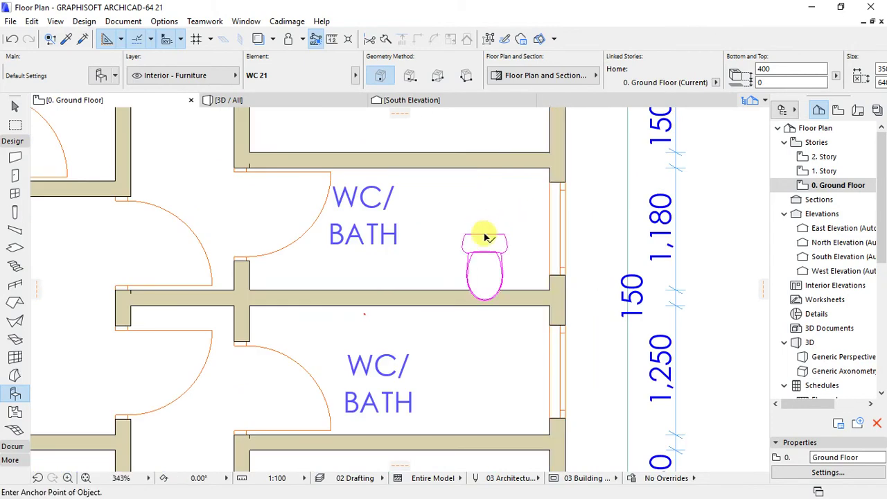
pyautogui.click(485, 238)
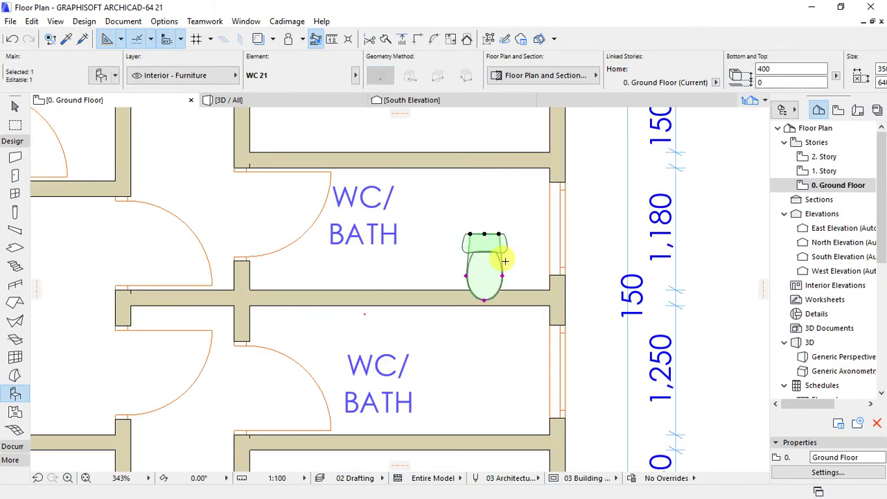
pyautogui.hotkey('ctrl', 'e')
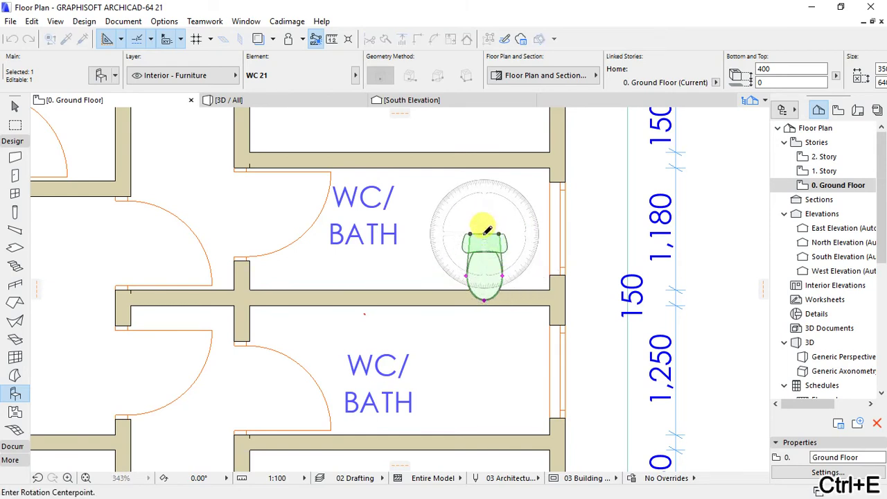
pyautogui.click(484, 234)
pyautogui.click(485, 295)
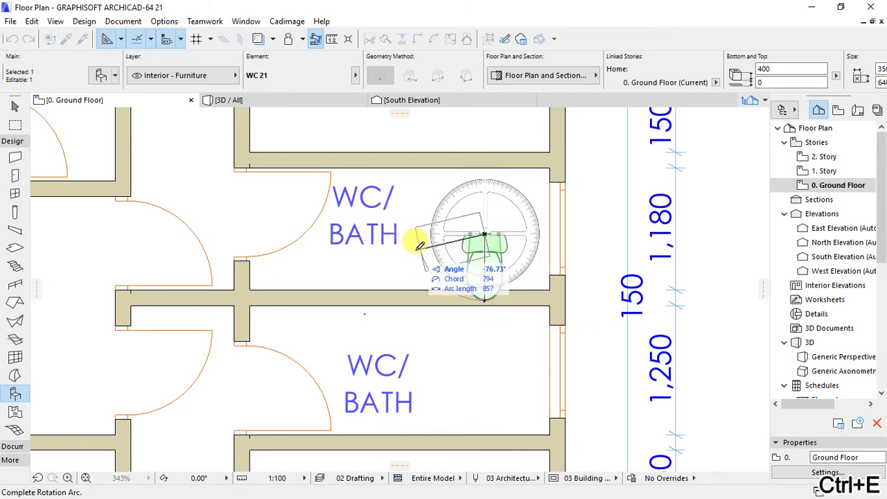
pyautogui.click(418, 245)
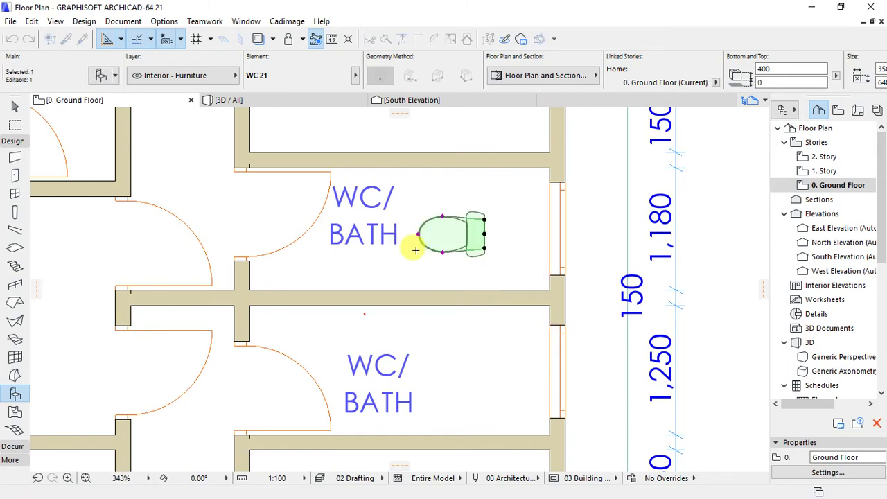
# Move the toilet by its cistern's back midpoint until it sits against the inner face of the window wall.
pyautogui.hotkey('ctrl', 'd')
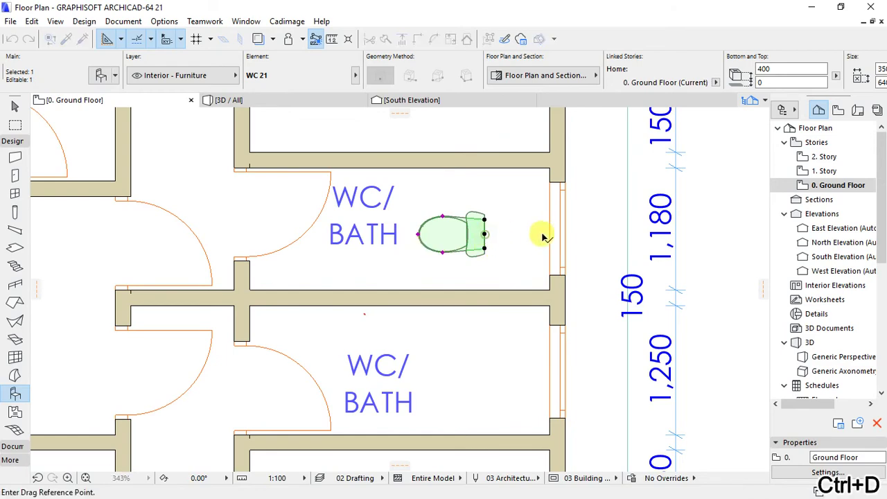
pyautogui.click(485, 233)
pyautogui.click(550, 235)
pyautogui.scroll(-4, 547, 234)
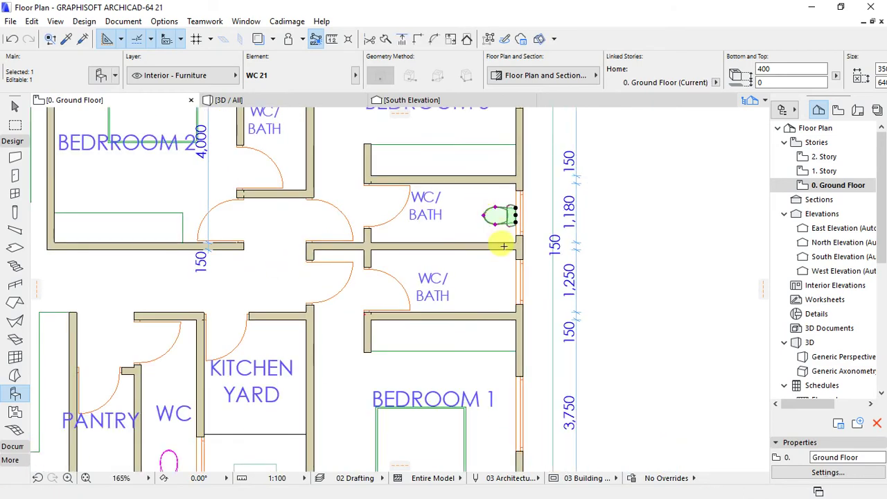
# Drag a copy of the toilet straight down to the window wall of the WC/Bath above Bedroom 1, and deselect it.
pyautogui.rightClick(494, 216)
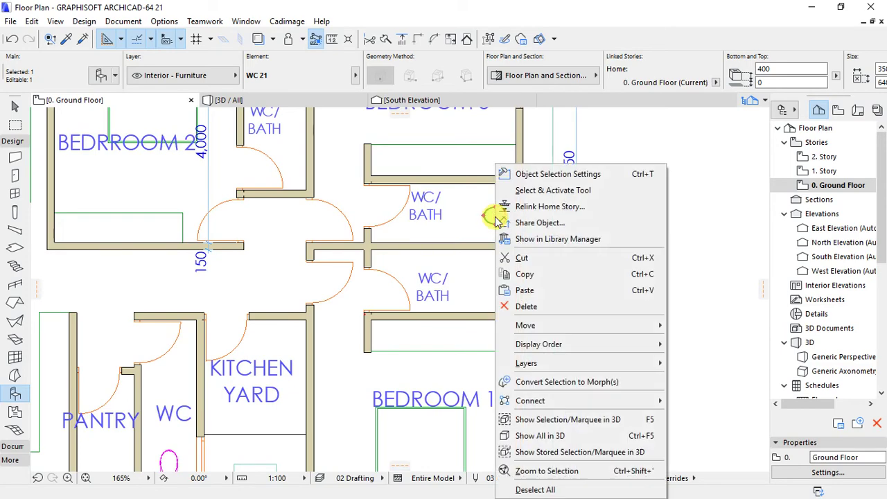
pyautogui.moveTo(524, 330)
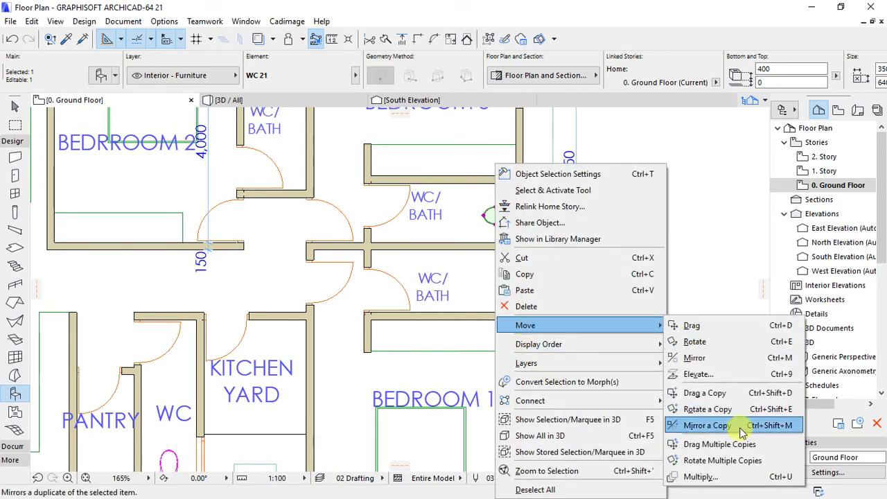
pyautogui.click(711, 400)
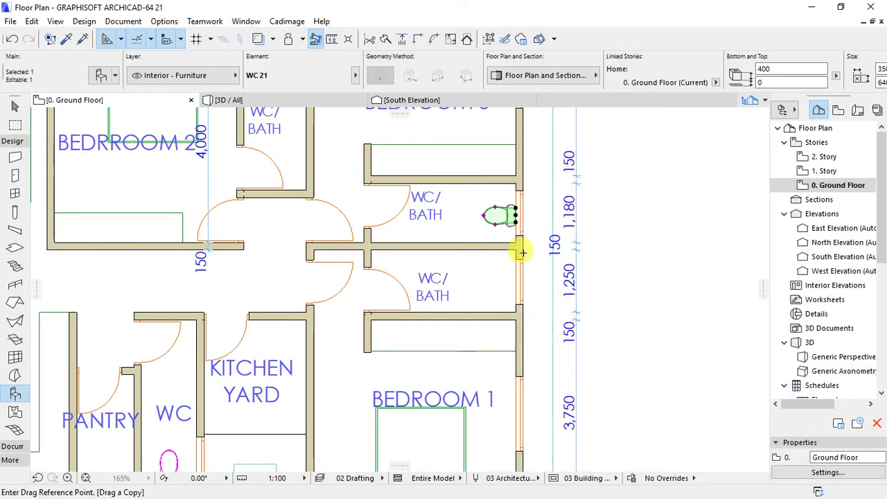
pyautogui.click(518, 214)
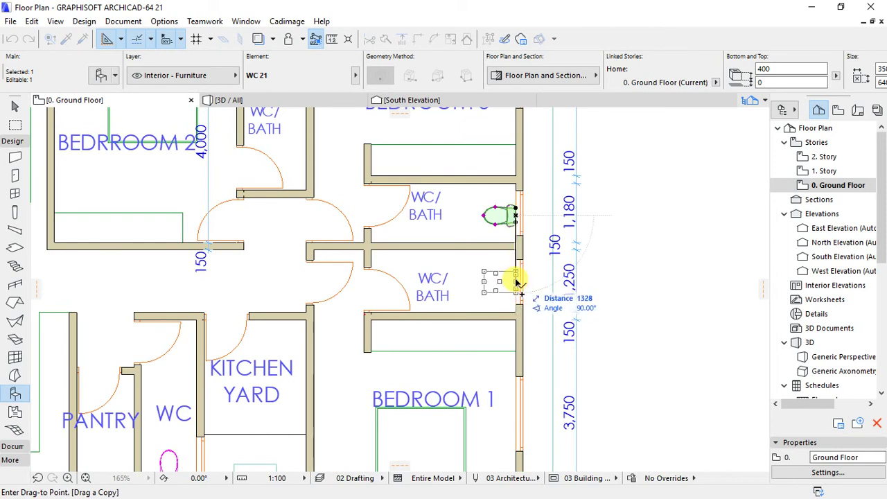
pyautogui.click(517, 281)
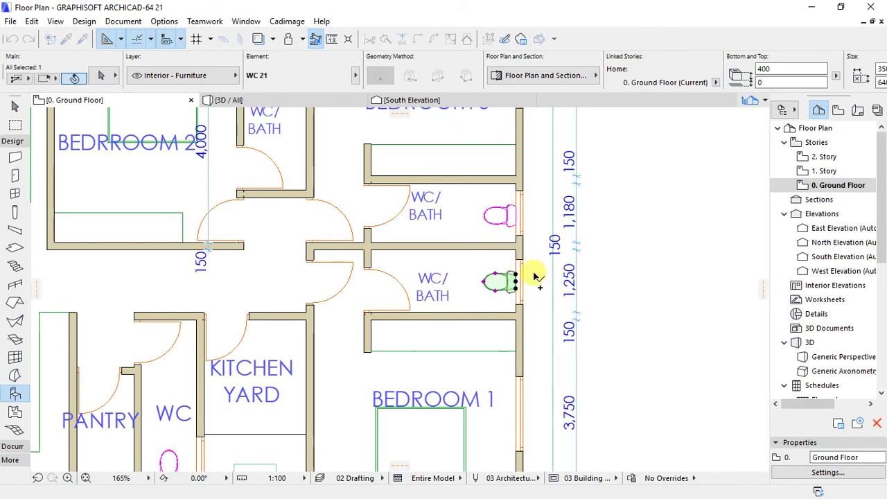
pyautogui.press('Escape')
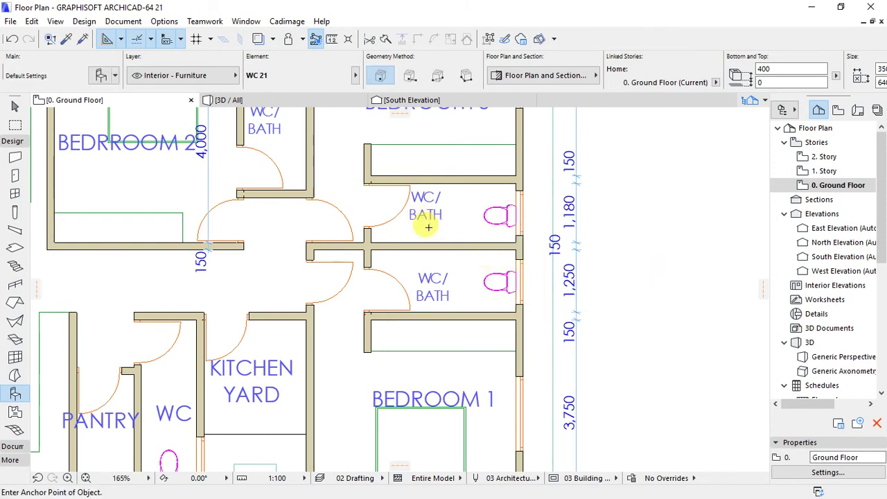
# Search the object library for "bath" and look through the bathroom fixtures, including Shower Door 21.
pyautogui.scroll(1, 430, 230)
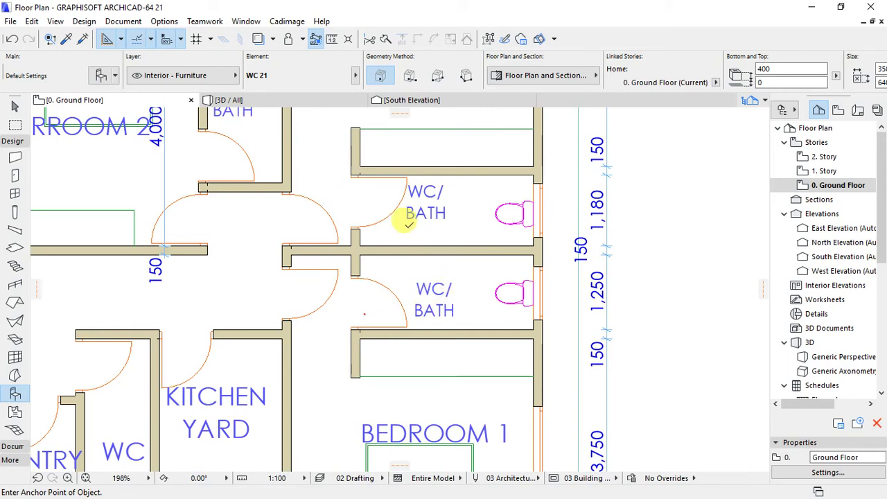
pyautogui.click(102, 75)
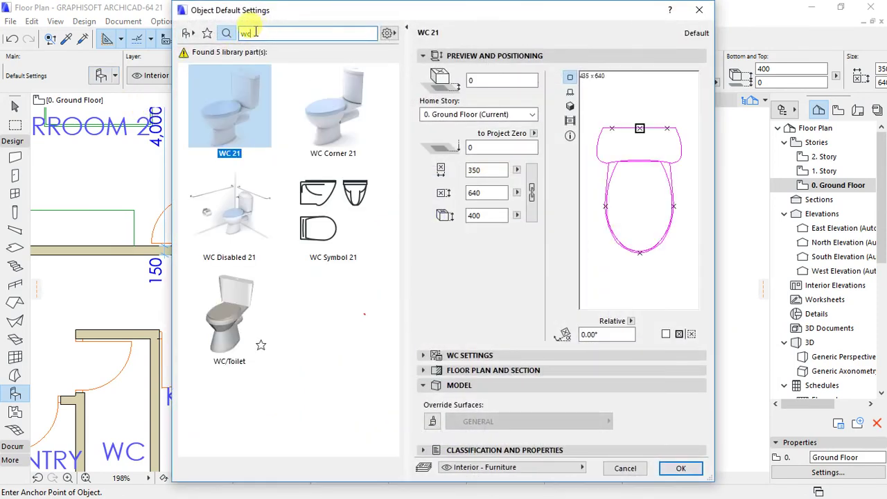
pyautogui.write('bath')
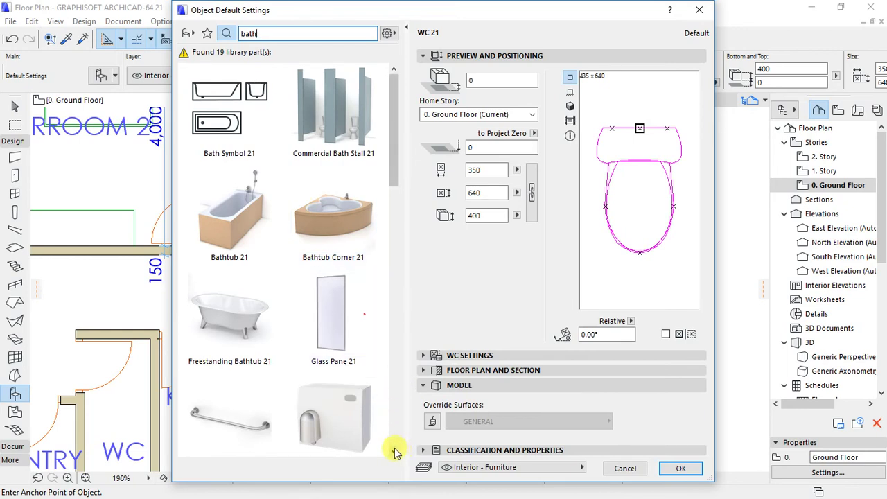
pyautogui.scroll(-6, 395, 452)
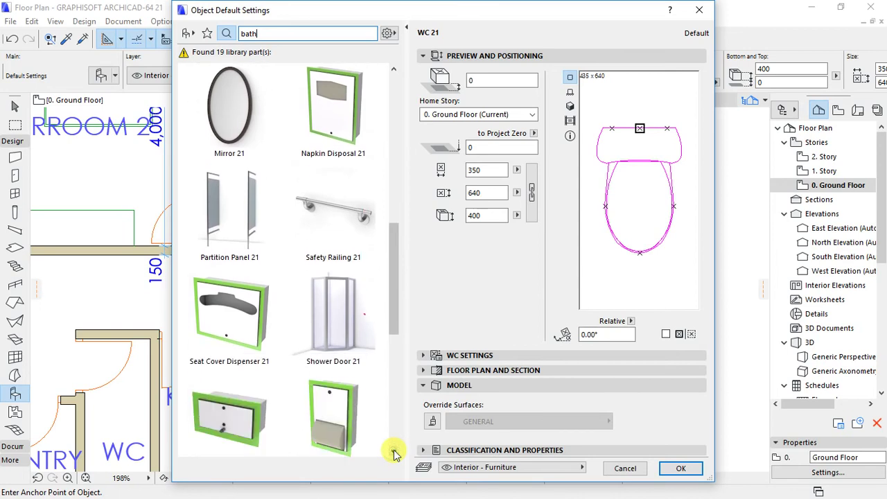
pyautogui.click(395, 454)
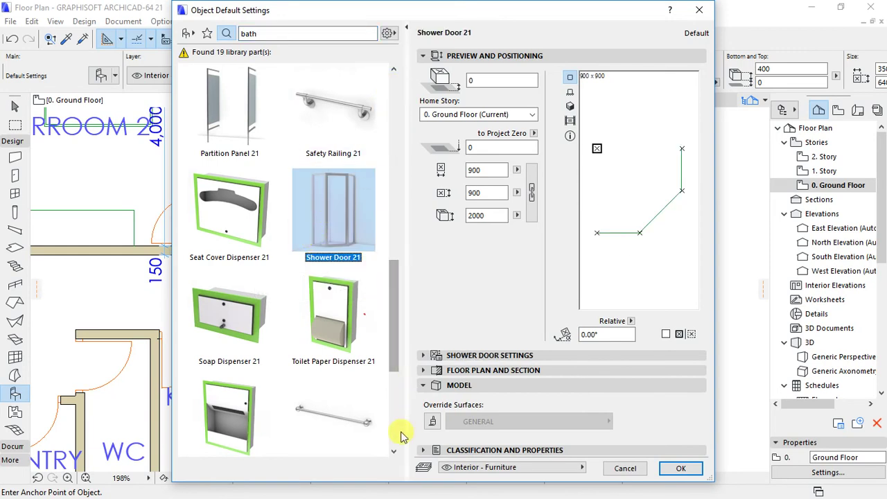
pyautogui.click(395, 453)
pyautogui.click(395, 453)
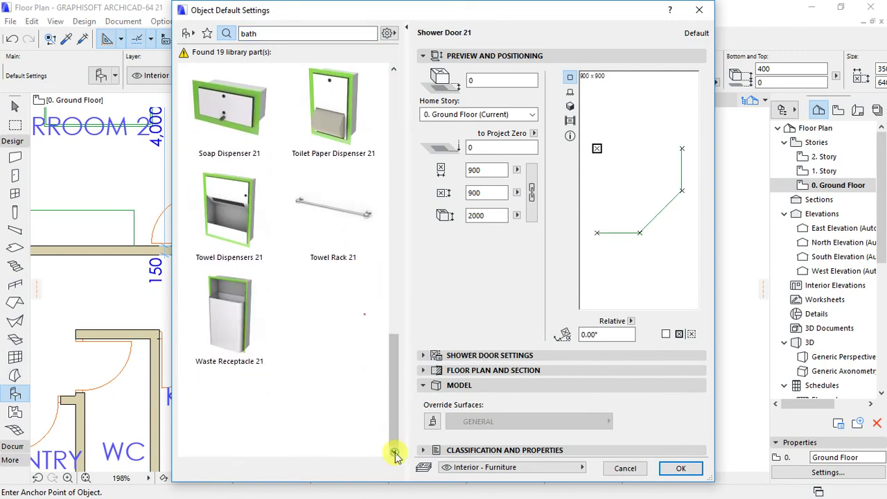
pyautogui.click(393, 72)
pyautogui.click(393, 72)
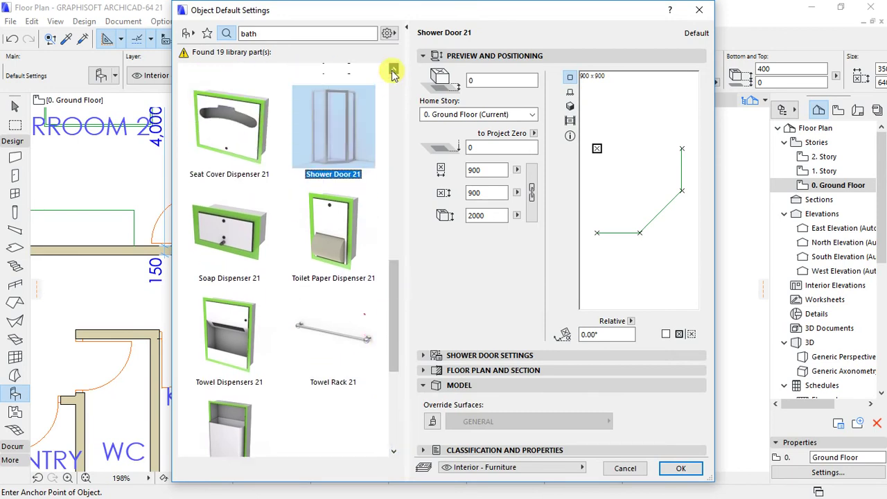
pyautogui.moveTo(393, 72); pyautogui.dragTo(393, 74)
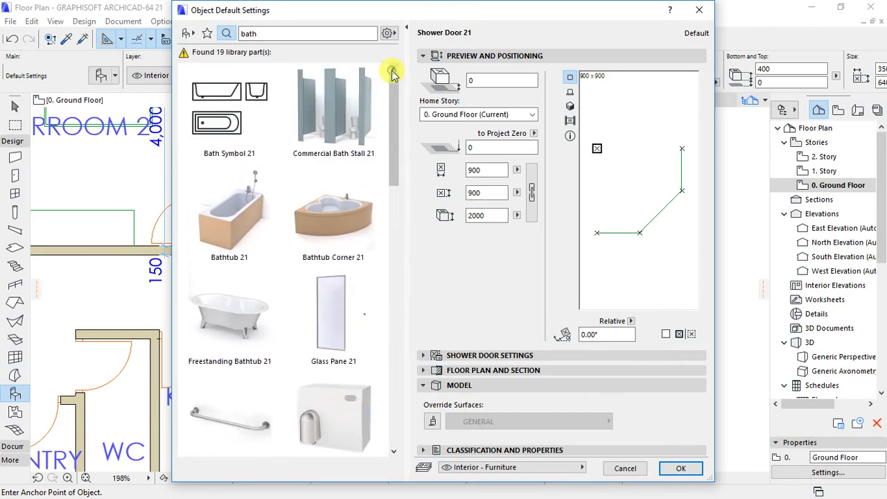
# Search the object library for "shower" and set Shower Cabin 21 as the default object.
pyautogui.click(243, 34)
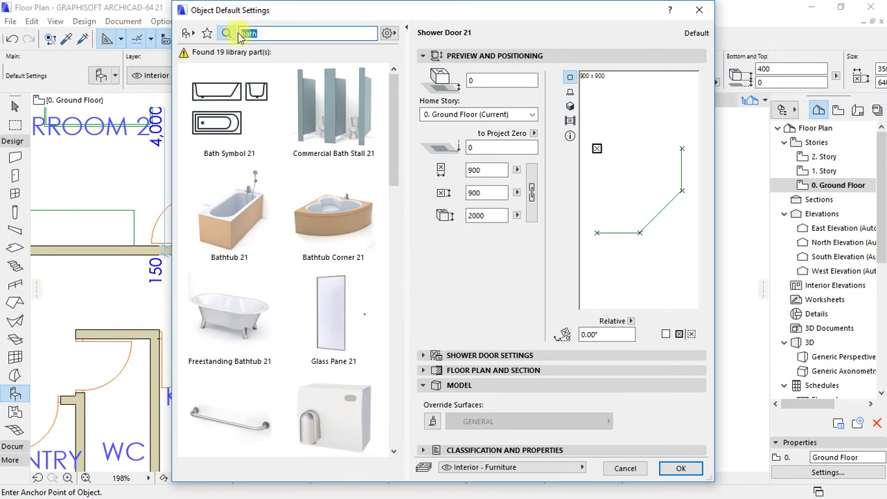
pyautogui.write('shower')
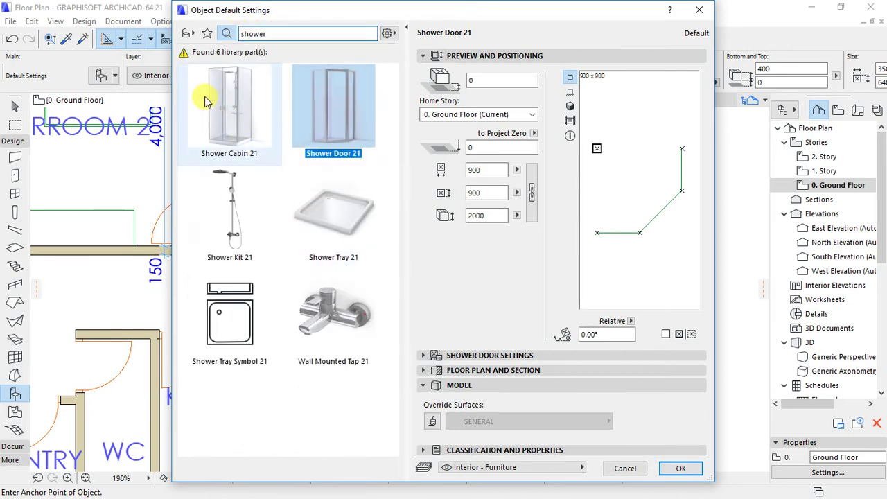
pyautogui.click(211, 105)
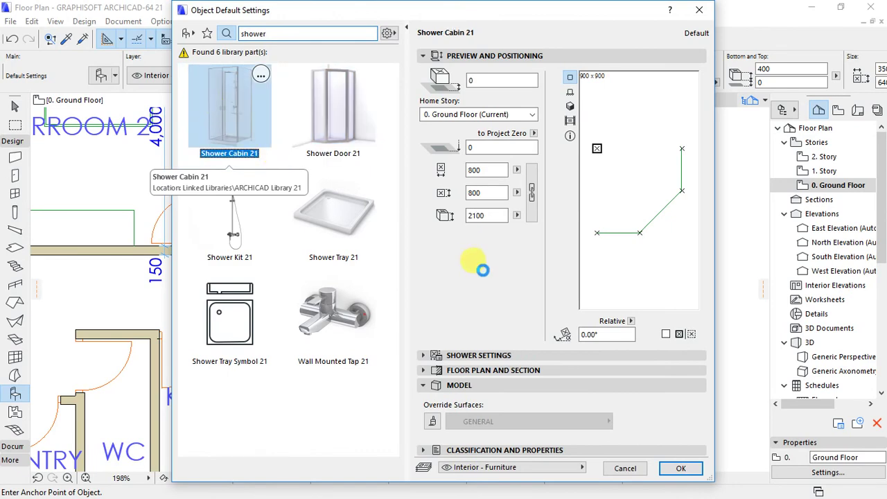
pyautogui.click(680, 467)
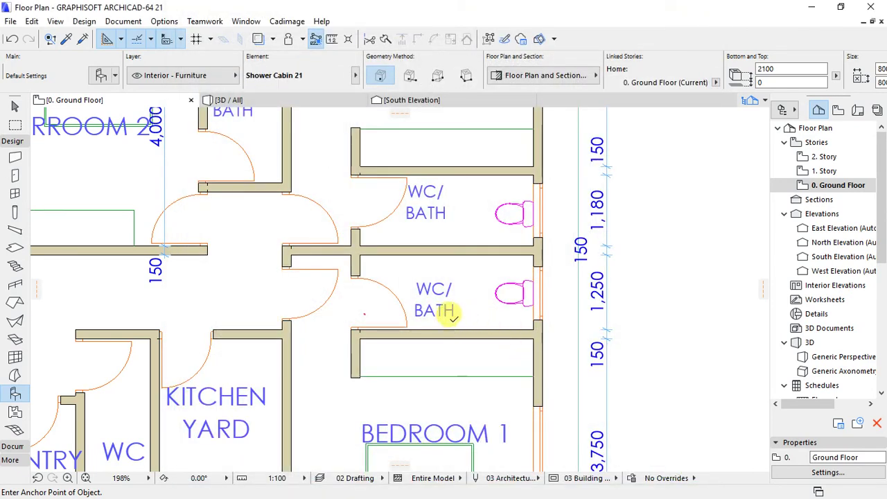
# Place a Shower Cabin 21 in the WC/Bath above Bedroom 1 and move its upper corner onto the lower face of the wall dividing the two bathrooms.
pyautogui.scroll(2, 436, 325)
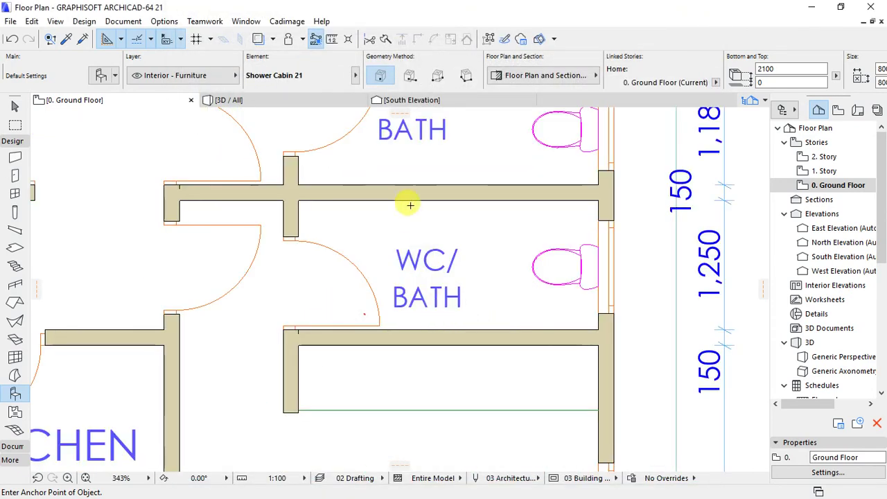
pyautogui.click(447, 257)
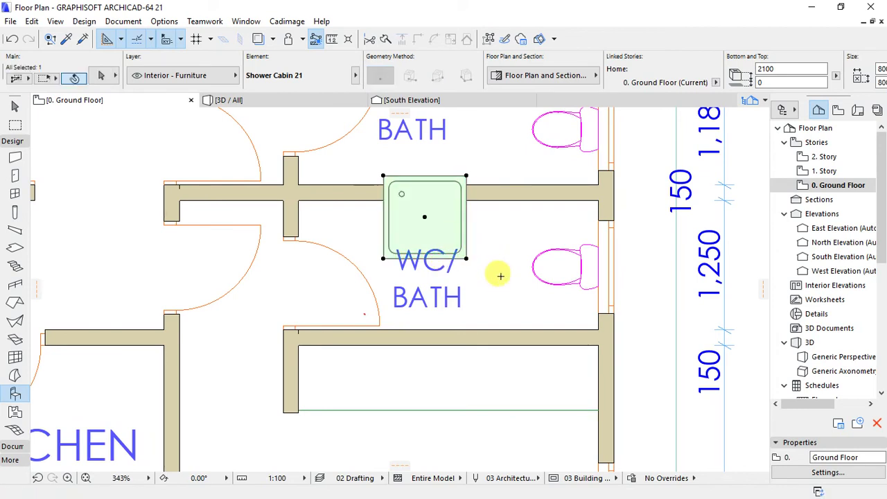
pyautogui.hotkey('ctrl', 'd')
pyautogui.click(385, 178)
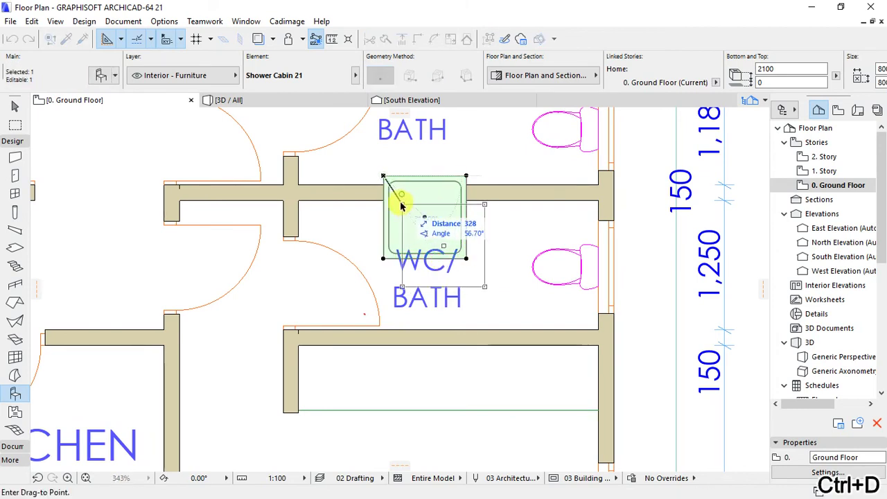
pyautogui.click(389, 201)
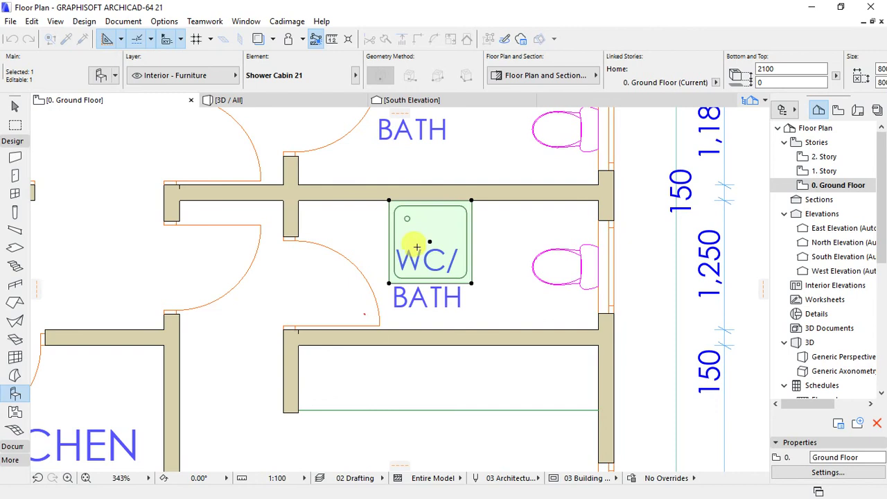
# Stretch the shower cabin by its two lower corners to about 740 by 580 mm, keeping it against the dividing wall.
pyautogui.click(389, 282)
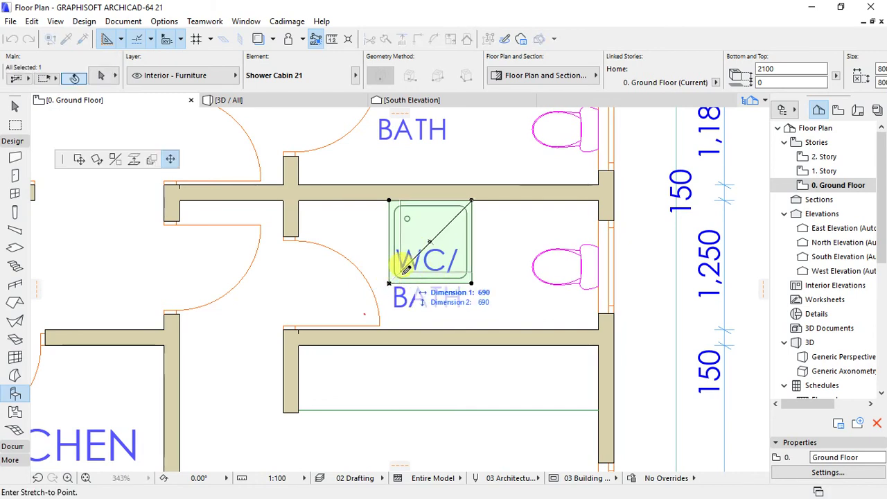
pyautogui.click(400, 271)
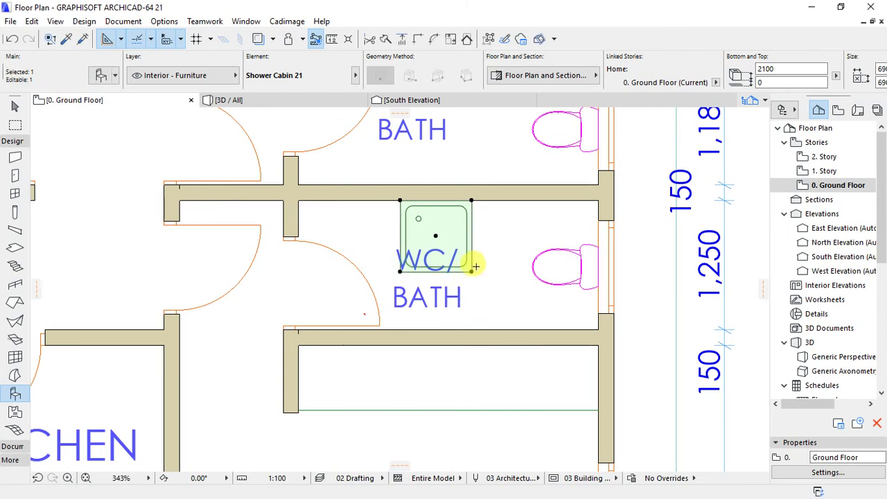
pyautogui.click(471, 270)
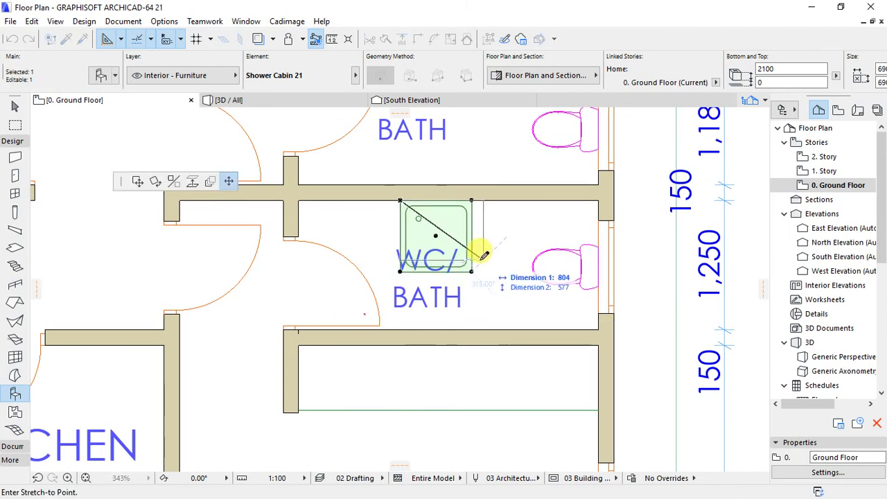
pyautogui.click(476, 260)
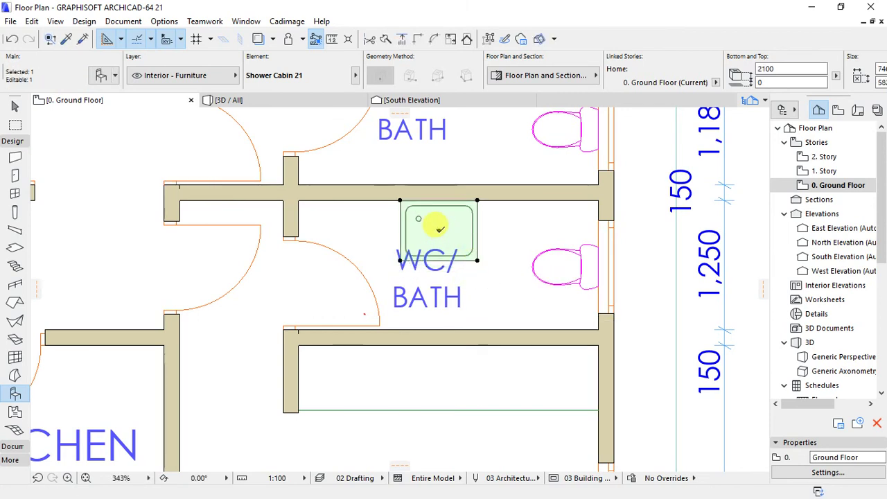
# Mirror a copy of the shower cabin across the dividing wall's centreline into the WC/Bath below Bedroom 3, and deselect it.
pyautogui.rightClick(439, 232)
pyautogui.moveTo(505, 325)
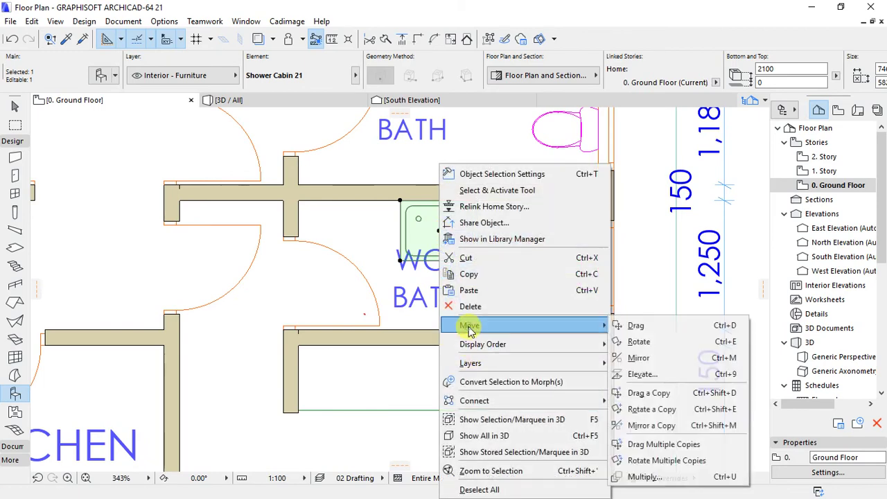
pyautogui.click(664, 425)
pyautogui.scroll(-3, 409, 253)
pyautogui.scroll(5, 419, 221)
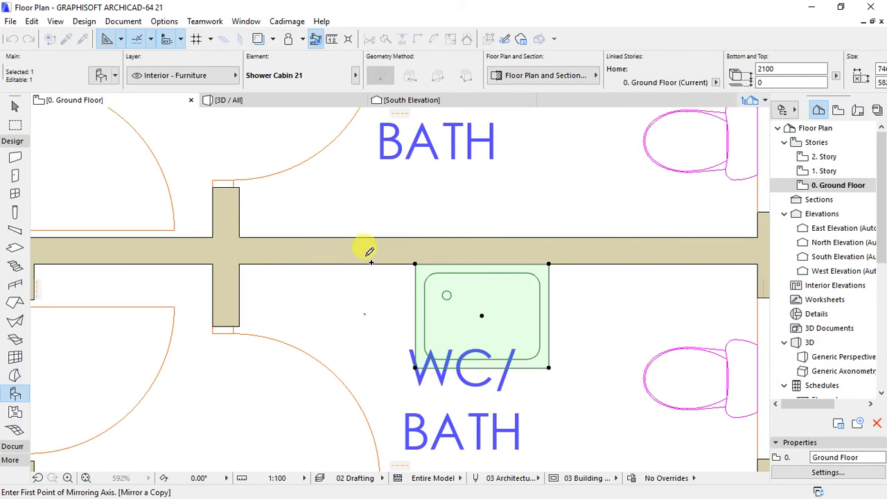
pyautogui.click(409, 250)
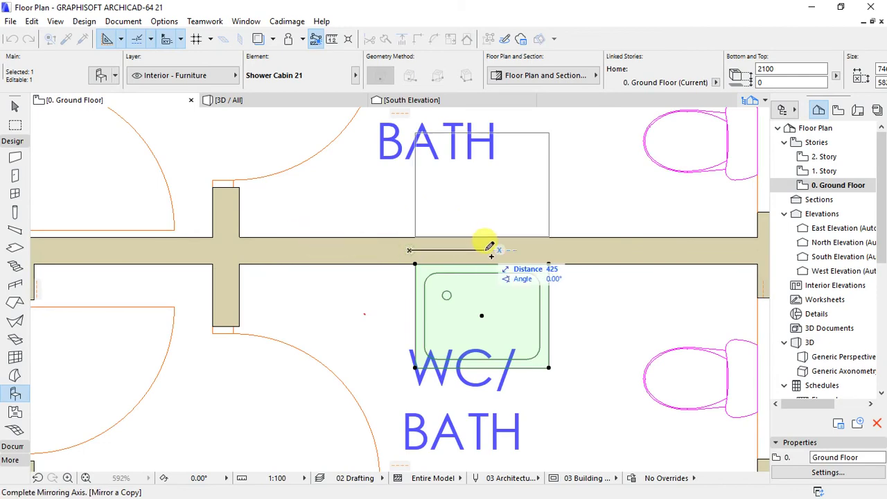
pyautogui.click(490, 250)
pyautogui.scroll(-4, 459, 331)
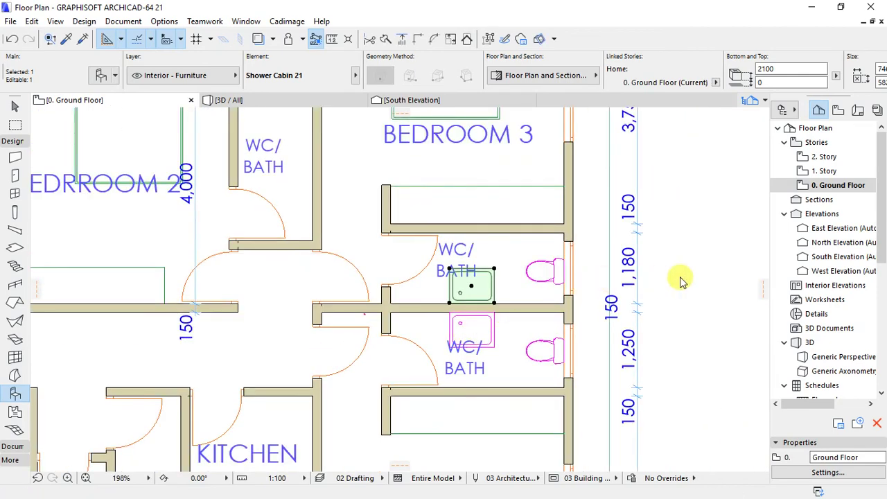
pyautogui.press('Escape')
pyautogui.scroll(1, 466, 326)
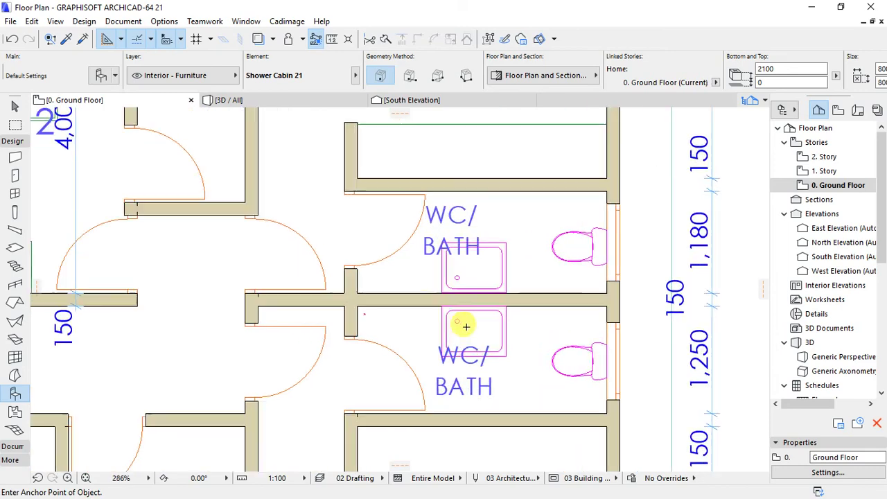
# Search the object library for "whb" and for "basin", and set Basin 21 as the default object.
pyautogui.click(99, 77)
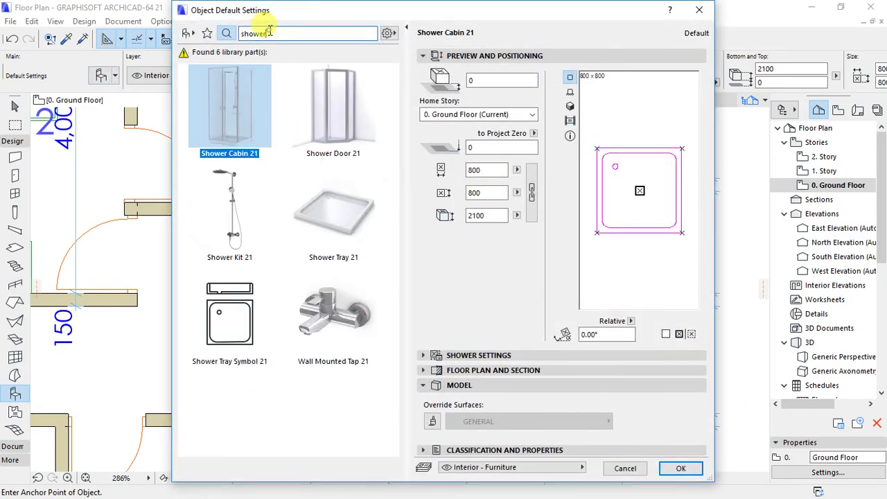
pyautogui.moveTo(269, 33); pyautogui.dragTo(233, 36)
pyautogui.write('whb')
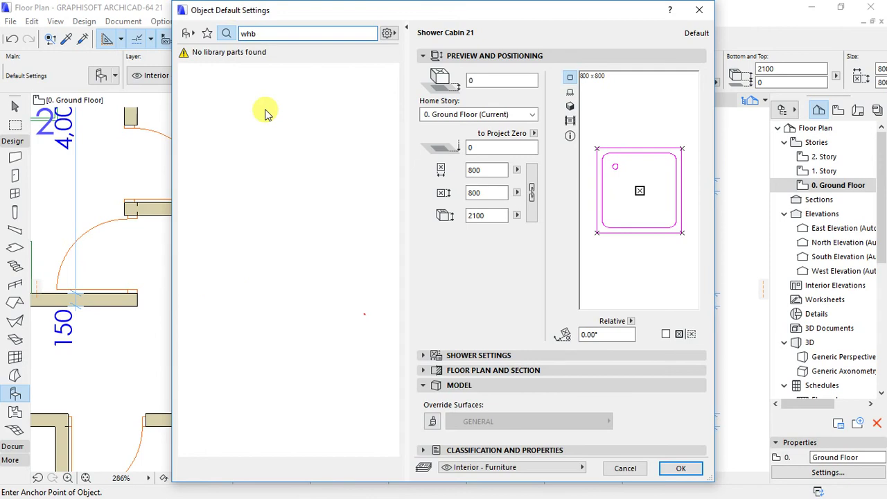
pyautogui.moveTo(276, 33); pyautogui.dragTo(237, 35)
pyautogui.write('b')
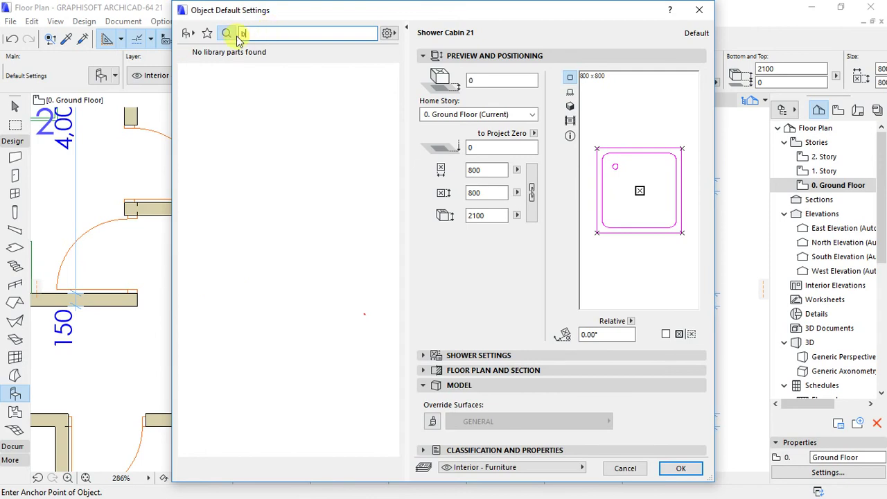
pyautogui.write('asin')
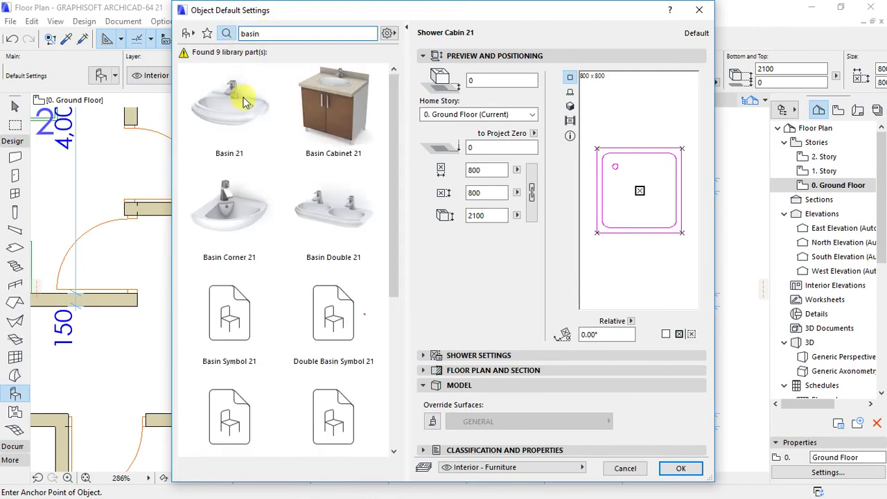
pyautogui.click(244, 121)
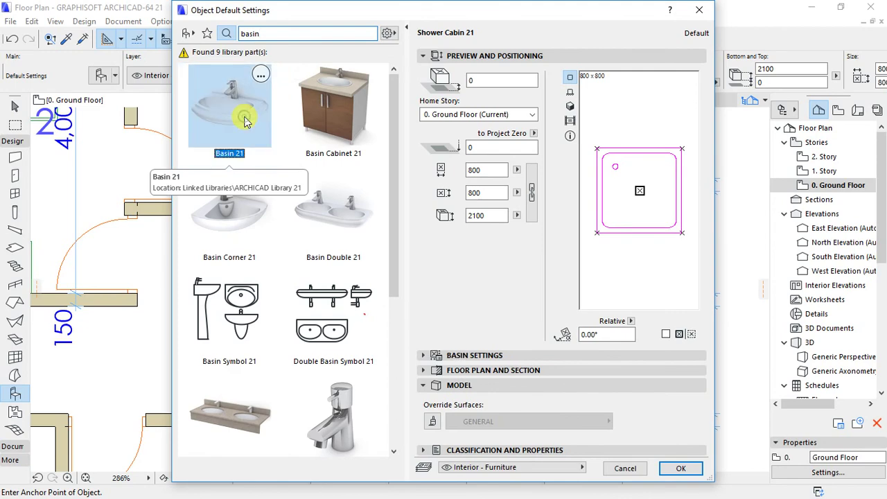
pyautogui.click(676, 469)
# Place a Basin 21 in the WC/Bath above Bedroom 1 and move its back corner into the inner corner between the dividing wall and the door wall.
pyautogui.scroll(5, 370, 316)
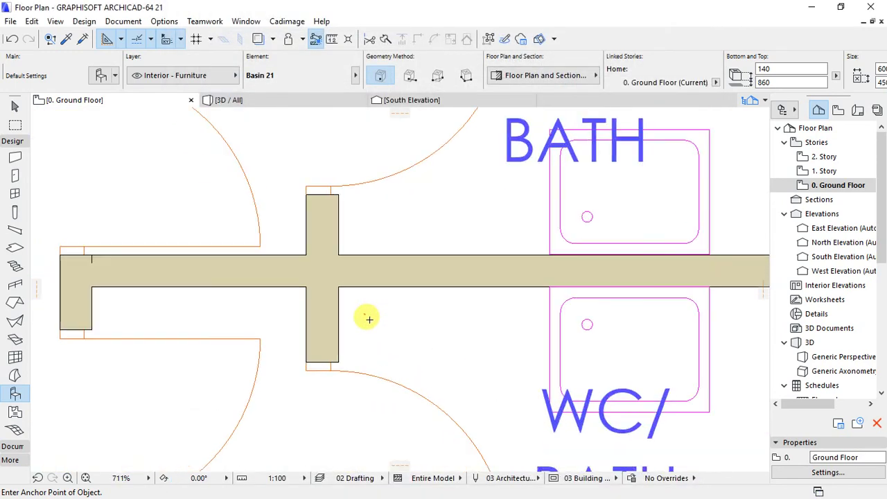
pyautogui.click(374, 297)
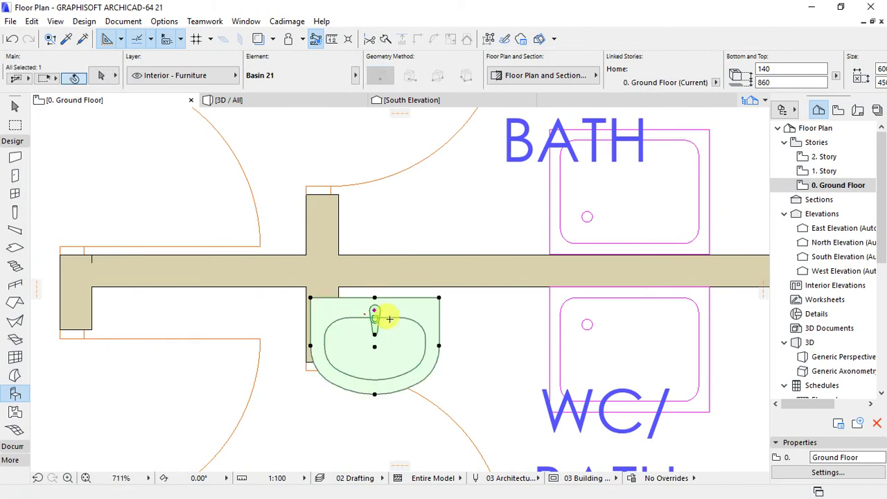
pyautogui.hotkey('ctrl', 'd')
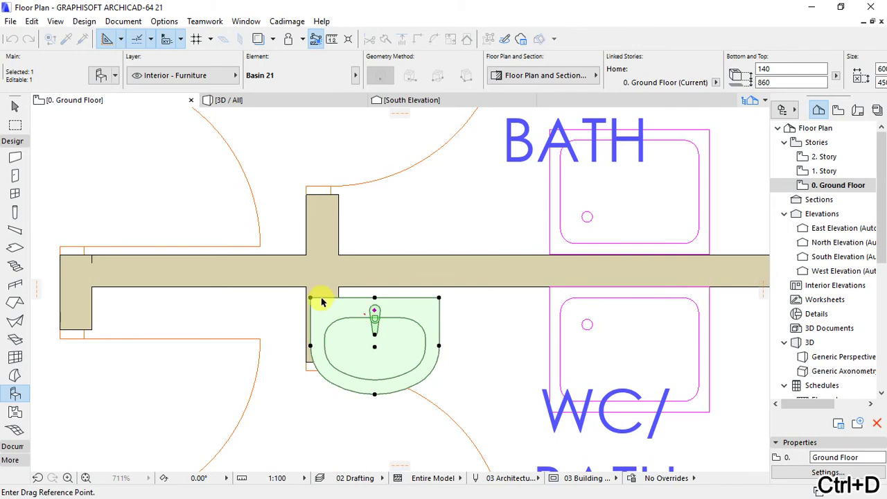
pyautogui.click(310, 298)
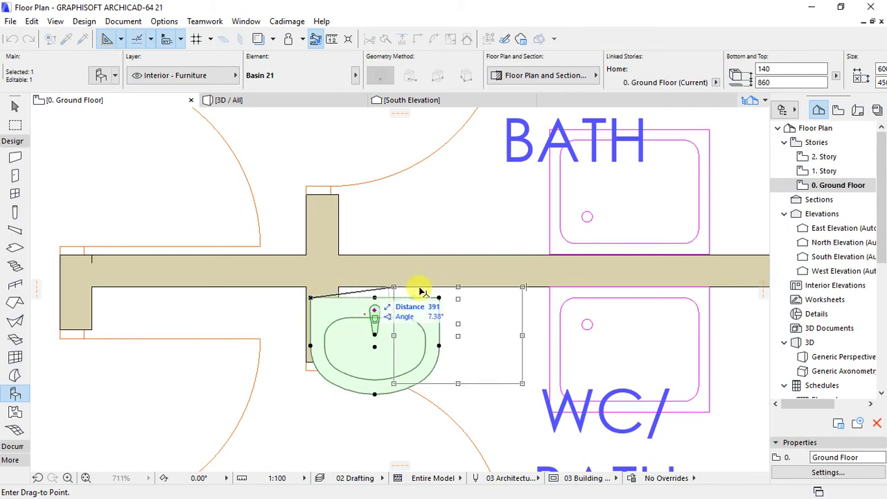
pyautogui.click(339, 287)
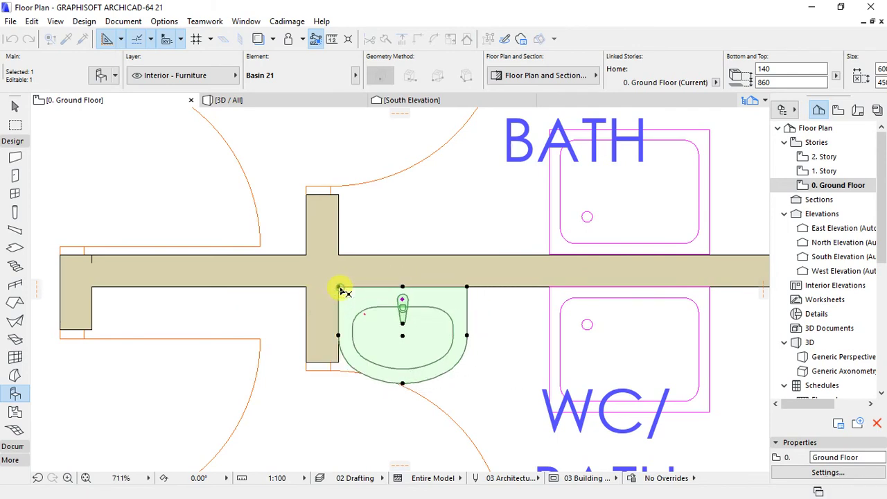
# Shrink the basin above Bedroom 1 to about 420 by 265 mm, keeping its back corner in the wall corner.
pyautogui.click(402, 381)
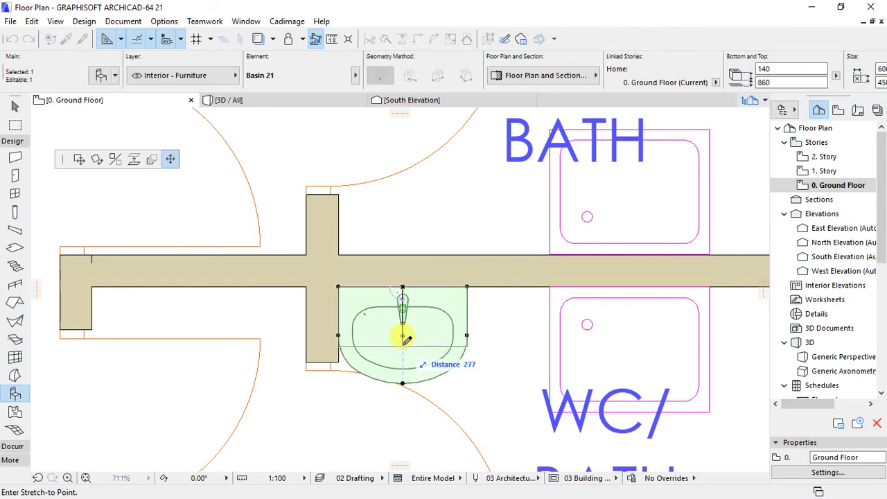
pyautogui.click(401, 343)
pyautogui.click(467, 313)
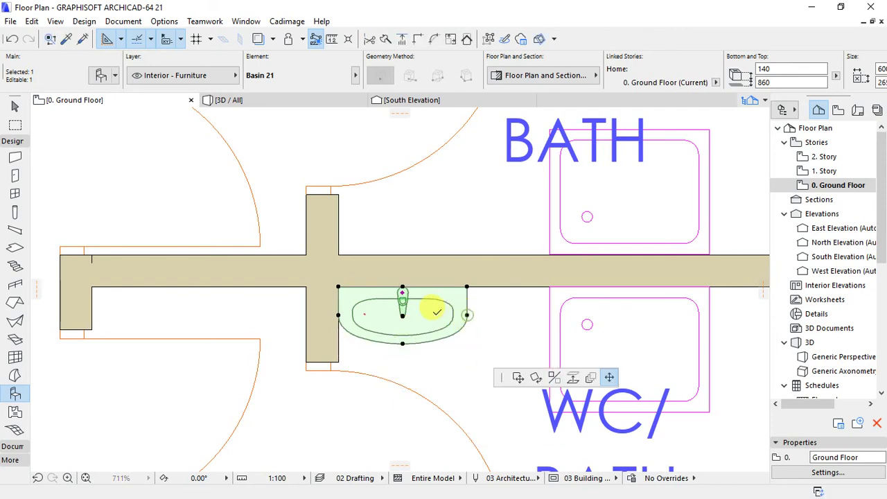
pyautogui.click(430, 310)
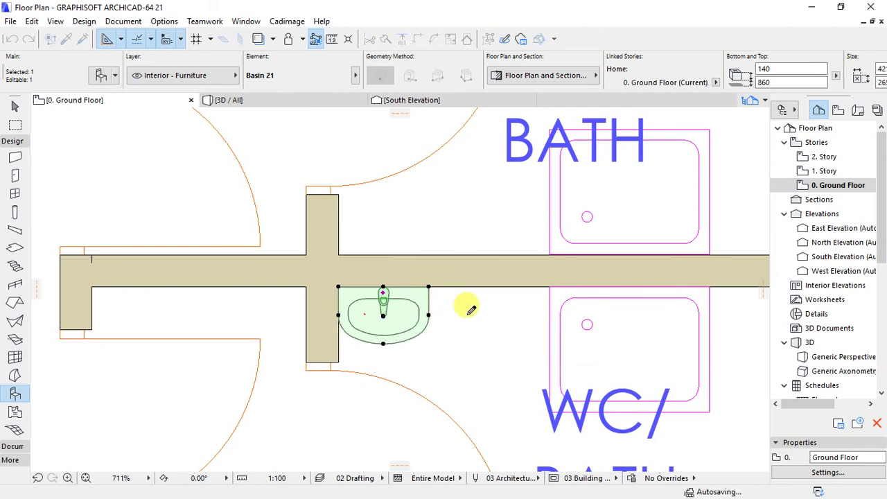
pyautogui.press('Escape')
# Mirror a copy of the resized basin across the dividing wall's centreline into the WC/Bath below Bedroom 3.
pyautogui.click(391, 341)
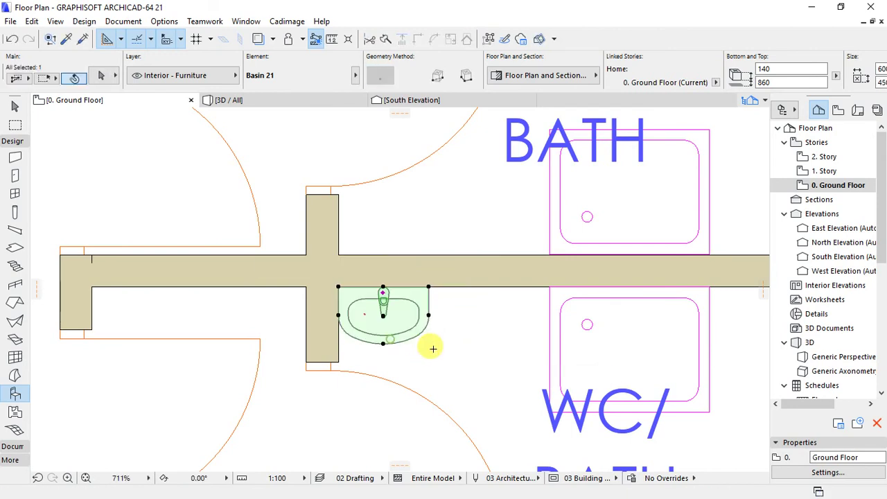
pyautogui.rightClick(377, 321)
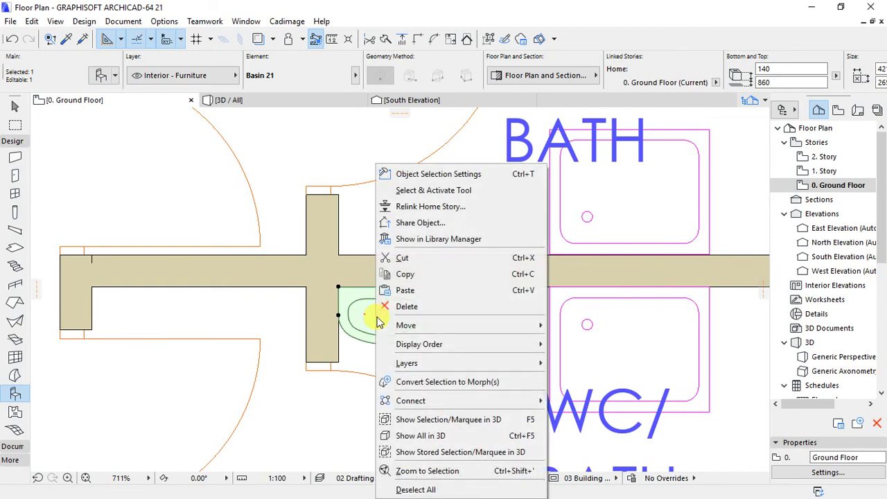
pyautogui.moveTo(485, 325)
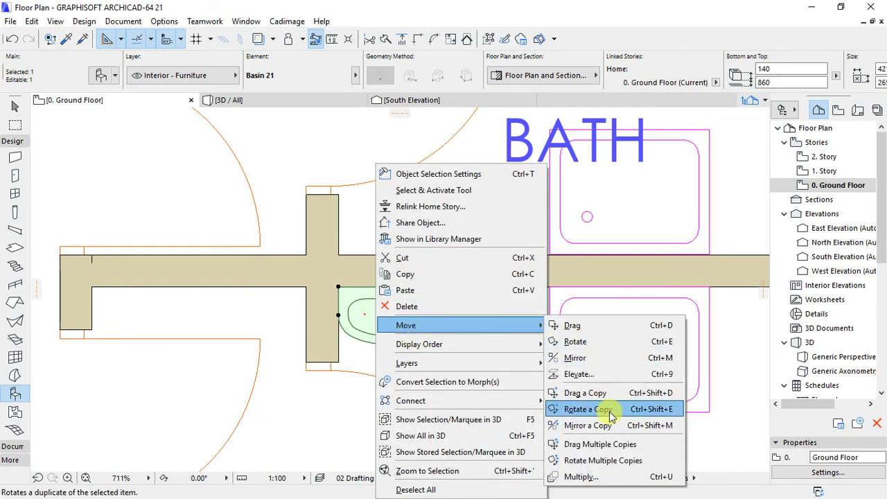
pyautogui.click(583, 425)
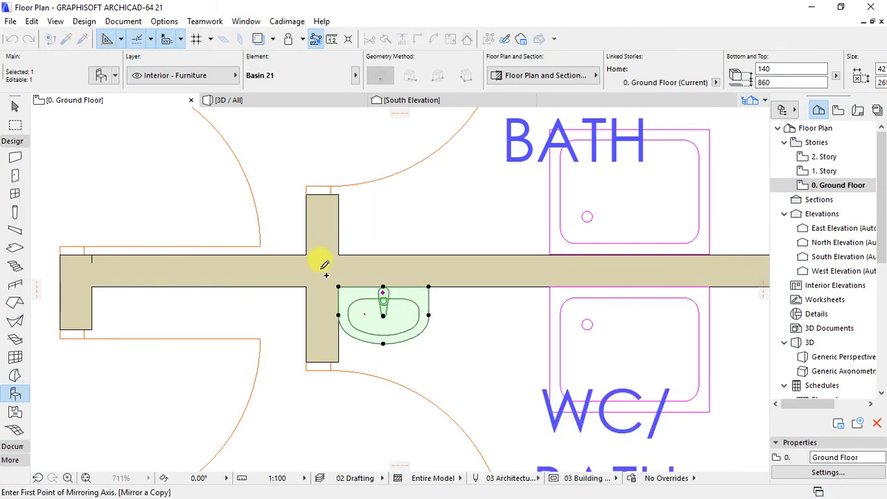
pyautogui.click(320, 269)
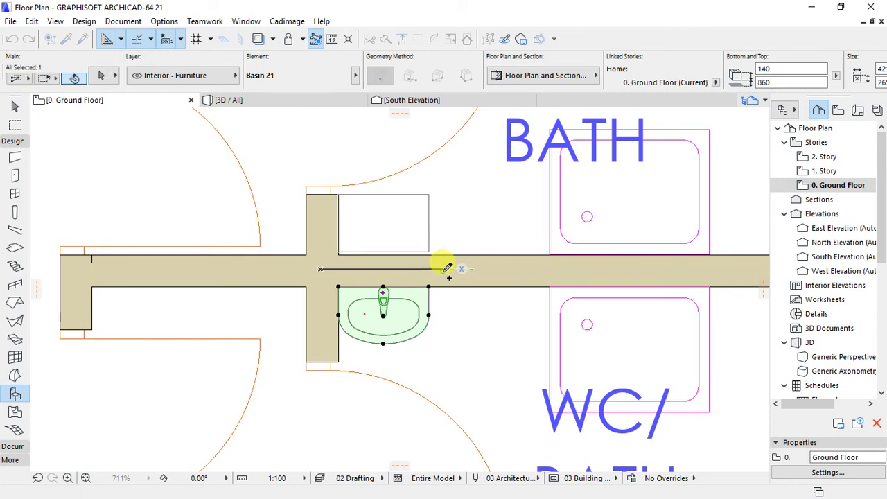
pyautogui.click(447, 269)
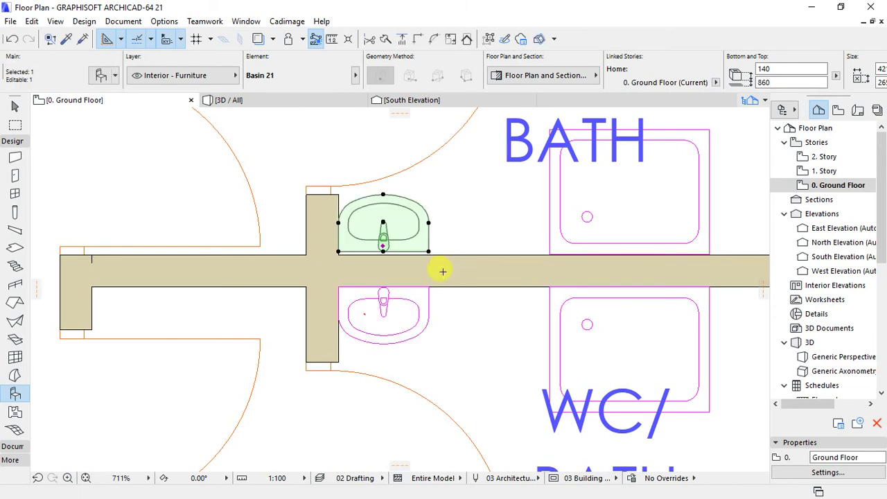
# Move the mirrored basin 16 mm straight towards the dividing wall so its back edge meets the wall face, and deselect it.
pyautogui.hotkey('ctrl', 'd')
pyautogui.scroll(3, 377, 248)
pyautogui.click(402, 257)
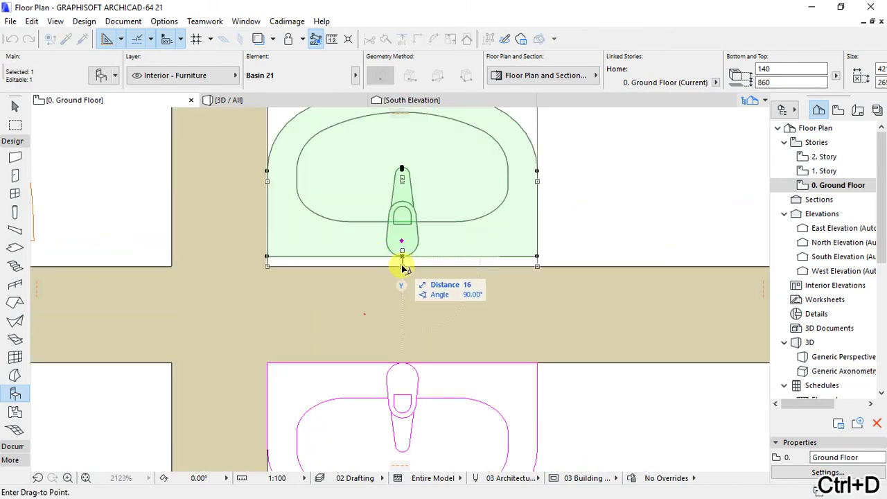
pyautogui.click(402, 266)
pyautogui.press('Escape')
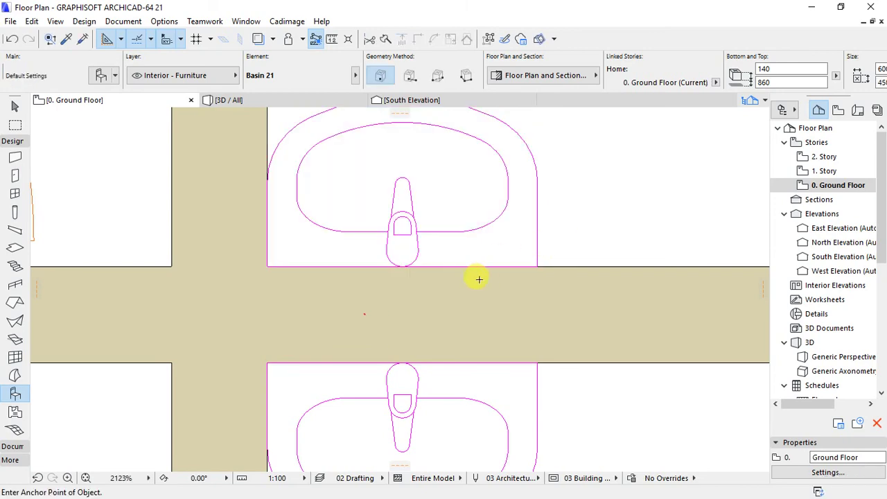
pyautogui.scroll(-10, 454, 291)
pyautogui.scroll(-3, 520, 266)
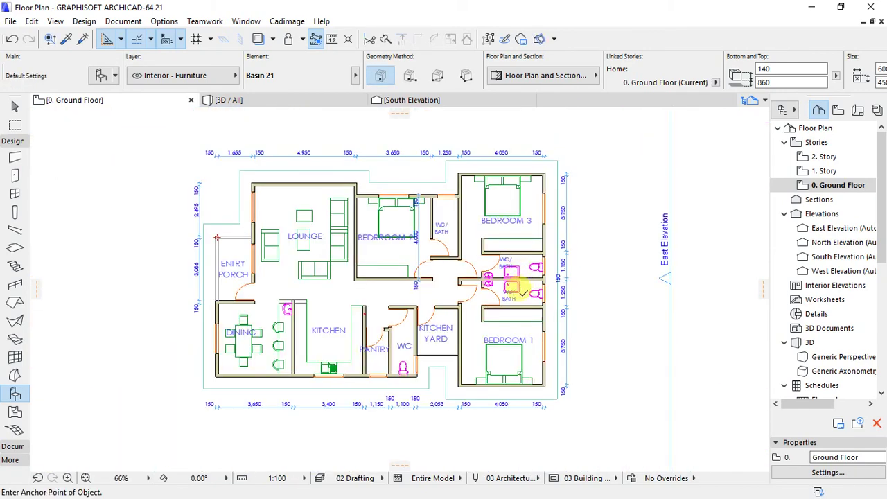
pyautogui.scroll(1, 397, 243)
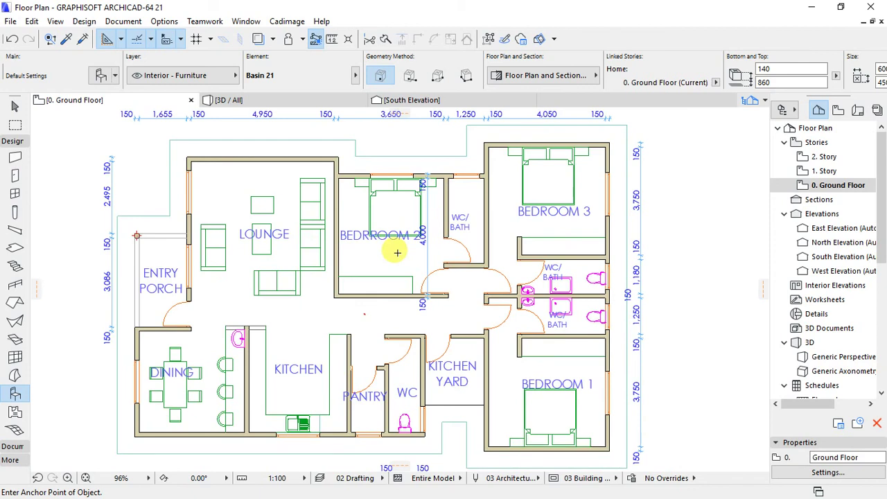